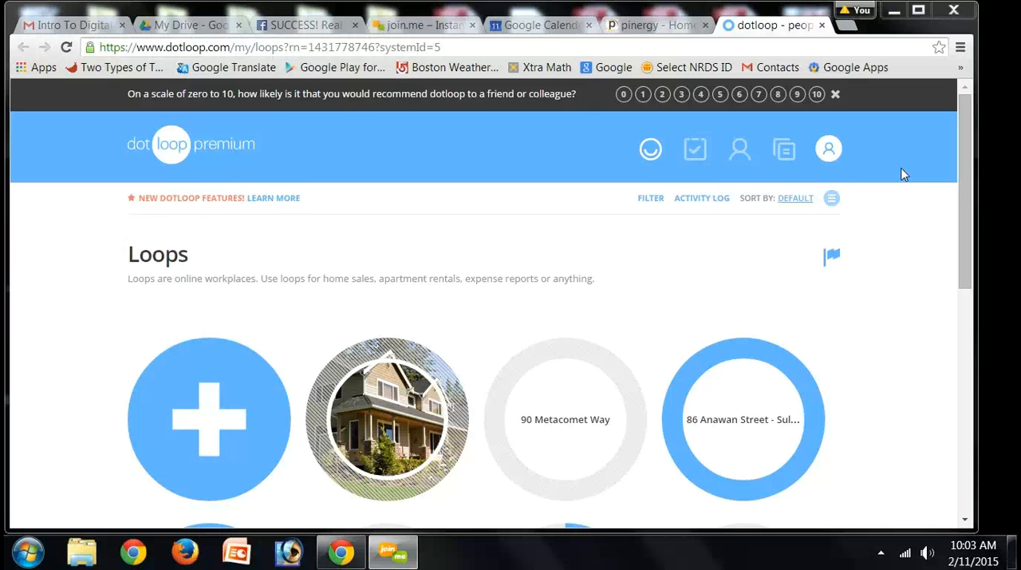
Step: Open the account page and review the profile's photo, contact, brokerage and association sections
{"action": "left_click", "coordinate": [829, 151]}
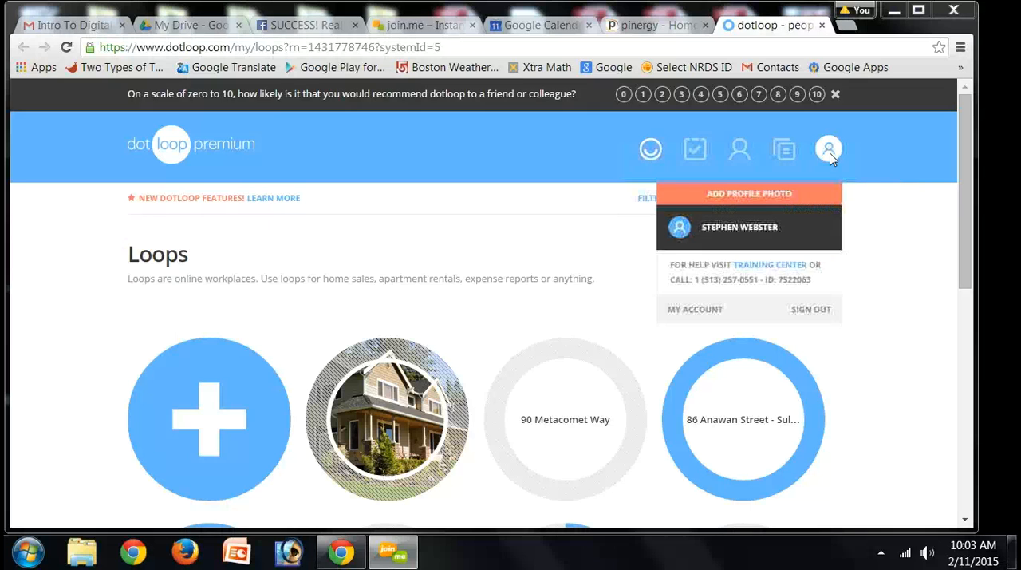
{"action": "left_click", "coordinate": [680, 310]}
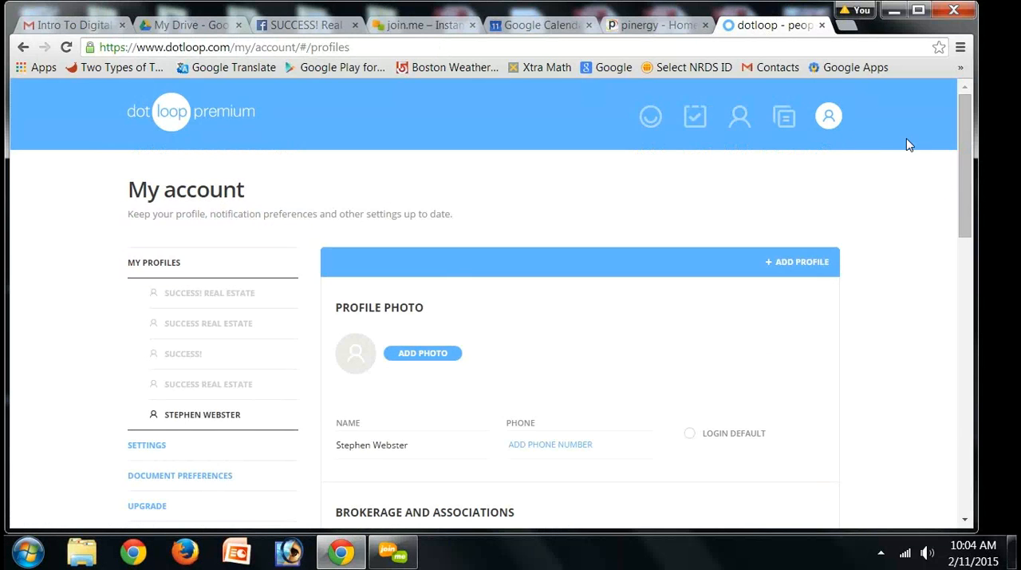
{"action": "left_click_drag", "start_coordinate": [962, 127], "coordinate": [960, 159]}
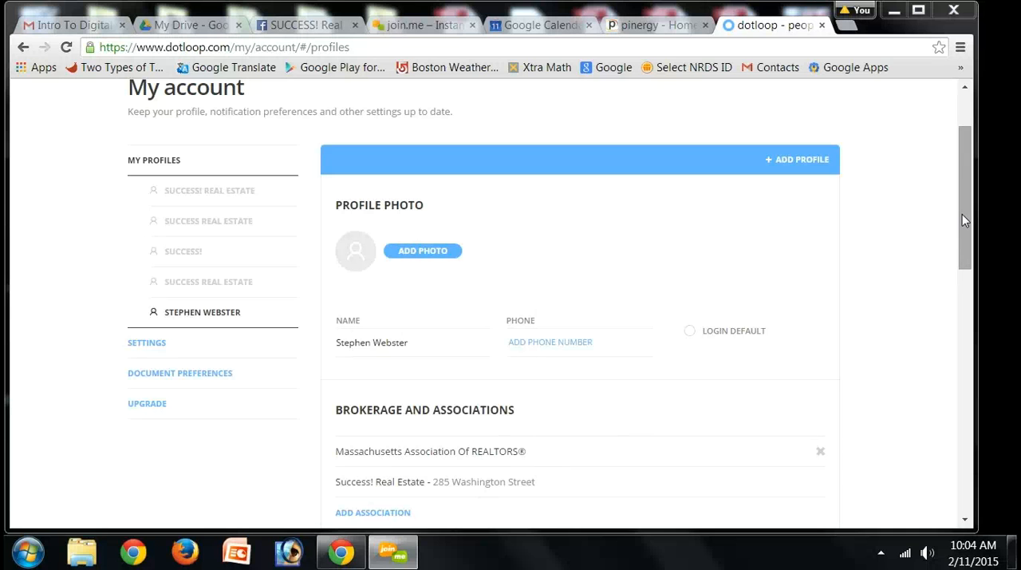
{"action": "mouse_move", "coordinate": [962, 214]}
{"action": "left_mouse_down"}
{"action": "mouse_move", "coordinate": [958, 344]}
{"action": "mouse_move", "coordinate": [960, 228]}
{"action": "left_mouse_up"}
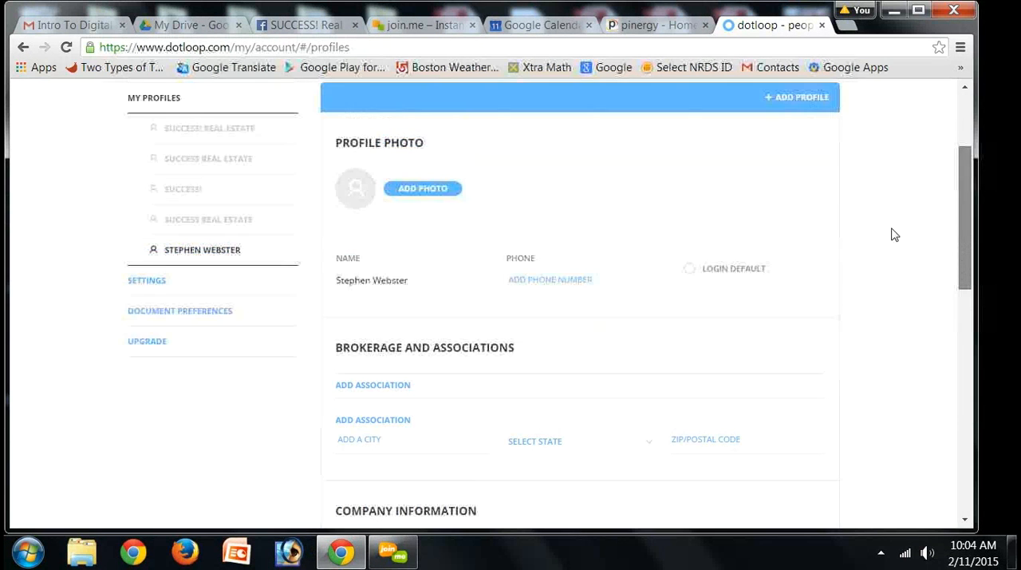
Step: Review the account settings, from the user photo and personal information down to the user role
{"action": "left_click", "coordinate": [151, 285]}
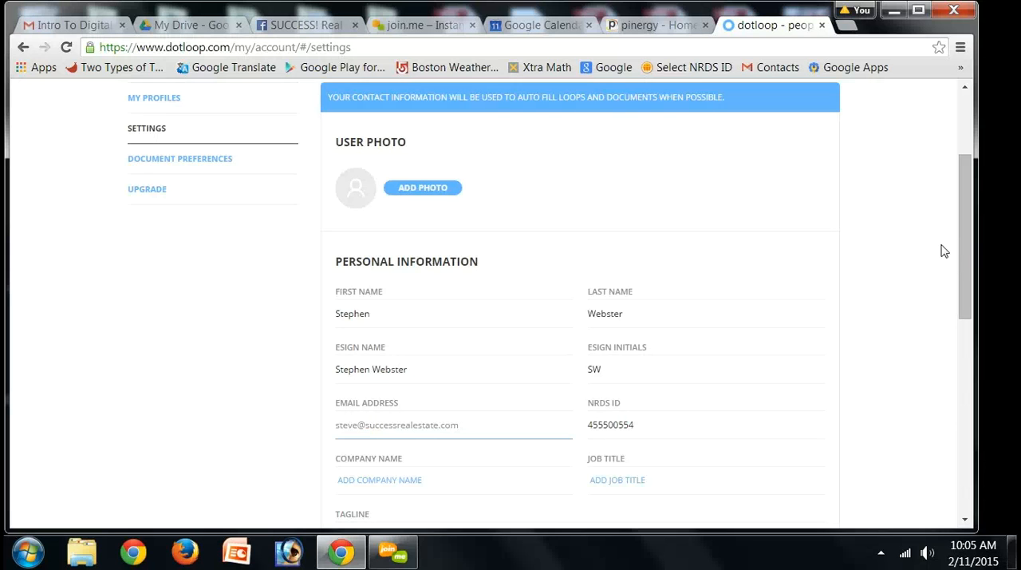
{"action": "left_click_drag", "start_coordinate": [961, 245], "coordinate": [960, 418]}
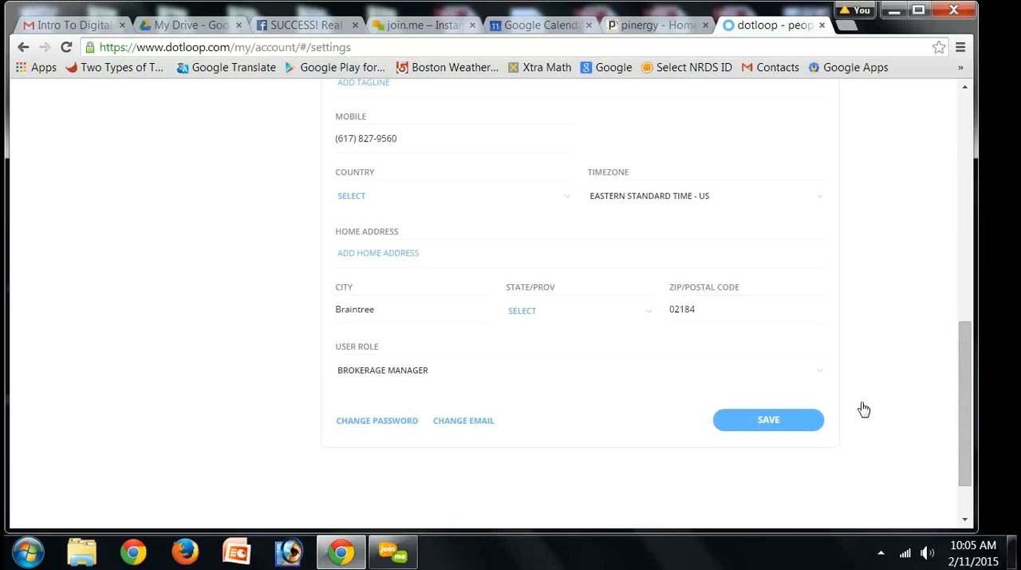
{"action": "left_click_drag", "start_coordinate": [965, 337], "coordinate": [989, 199]}
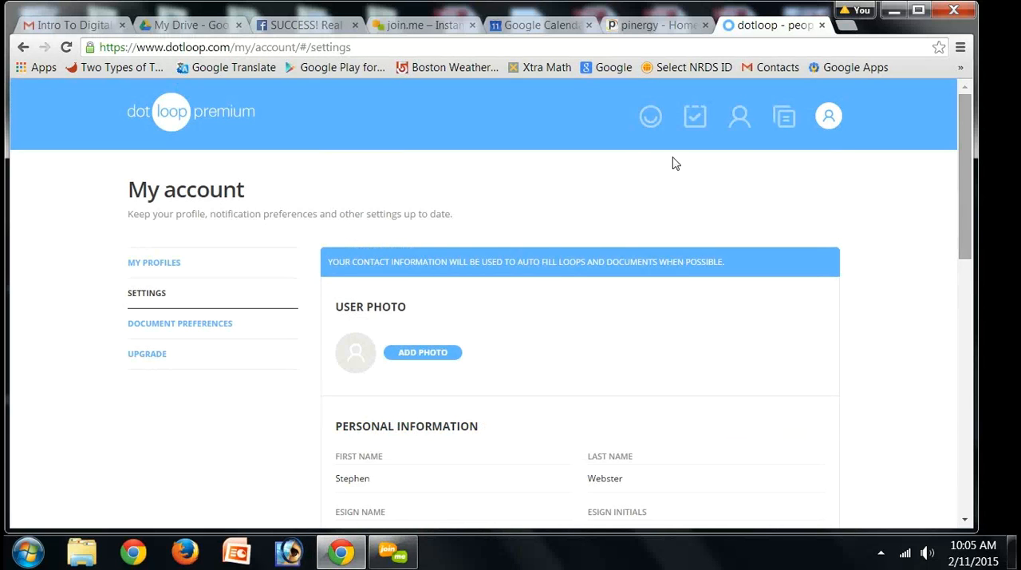
Step: Return to the loops overview and create a new loop named with the test property's street address and town
{"action": "left_click", "coordinate": [170, 121]}
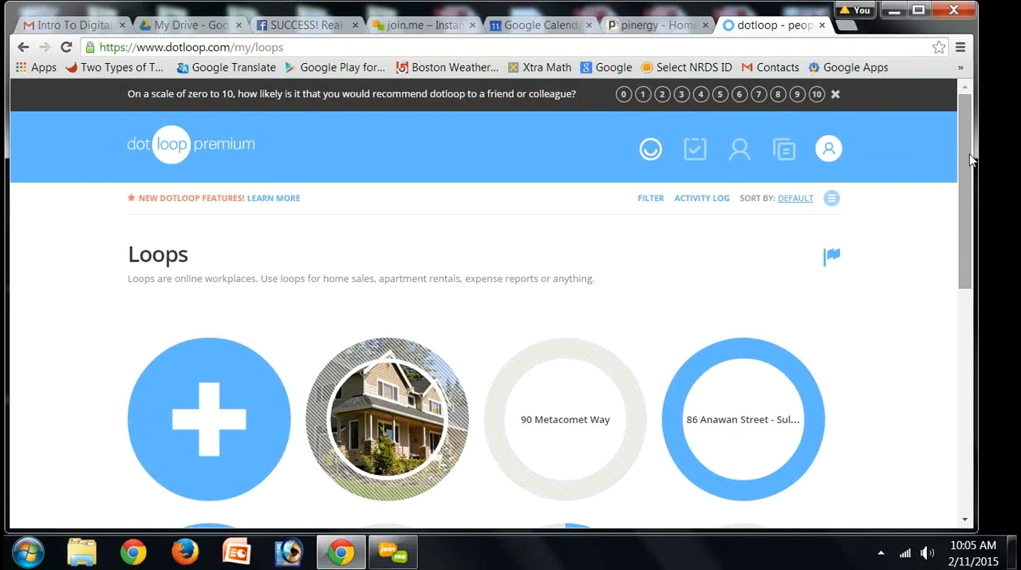
{"action": "scroll", "coordinate": [971, 160], "scroll_direction": "down", "scroll_amount": 1}
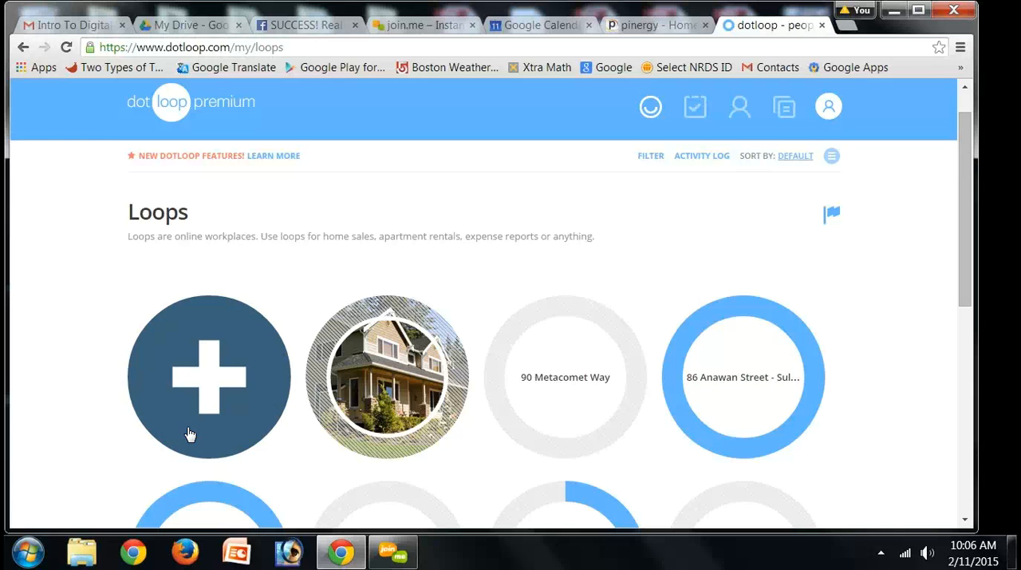
{"action": "left_click", "coordinate": [213, 384]}
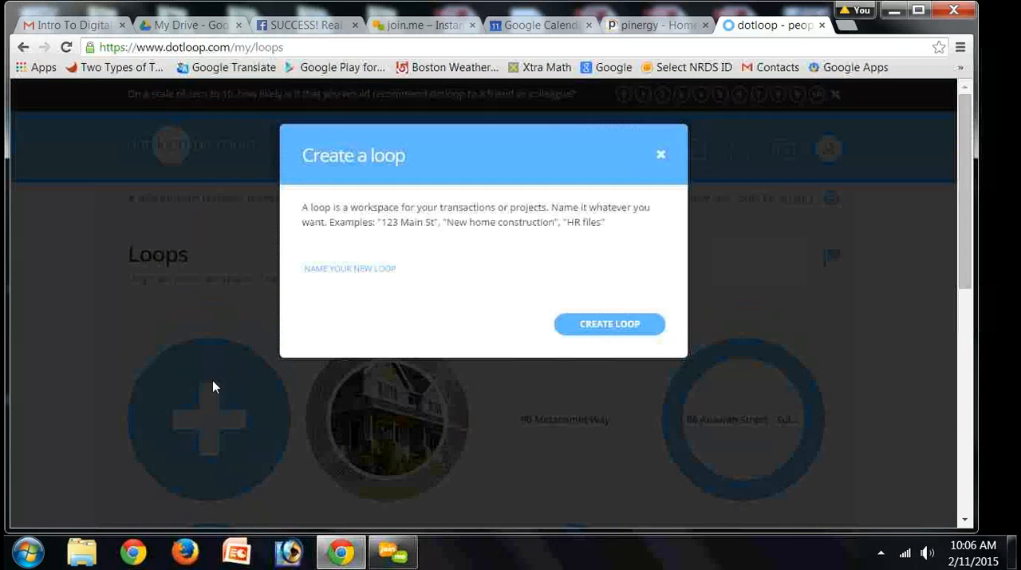
{"action": "left_click", "coordinate": [481, 271]}
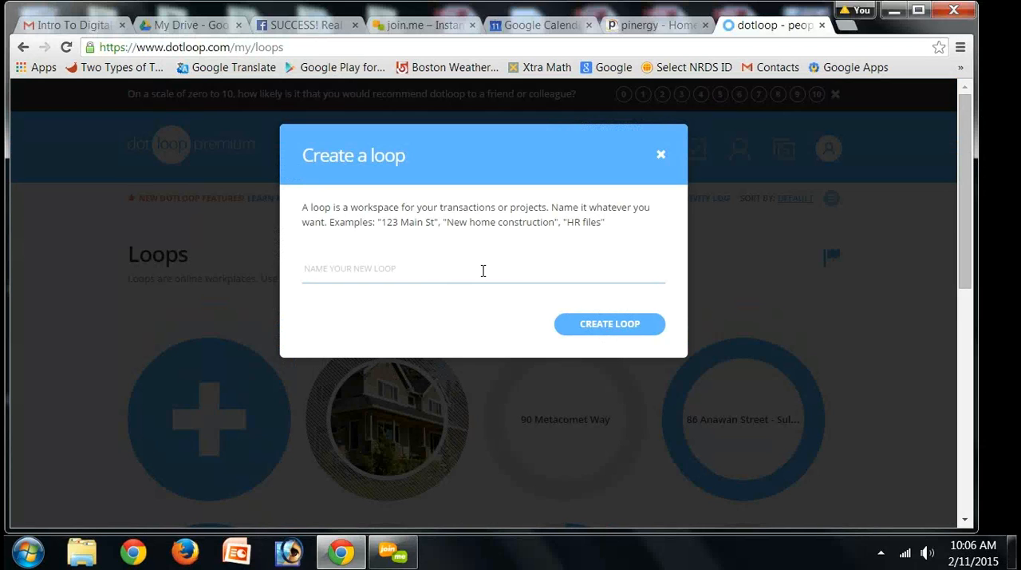
{"action": "type", "text": "123"}
{"action": "type", "text": "Test Street Marsh"}
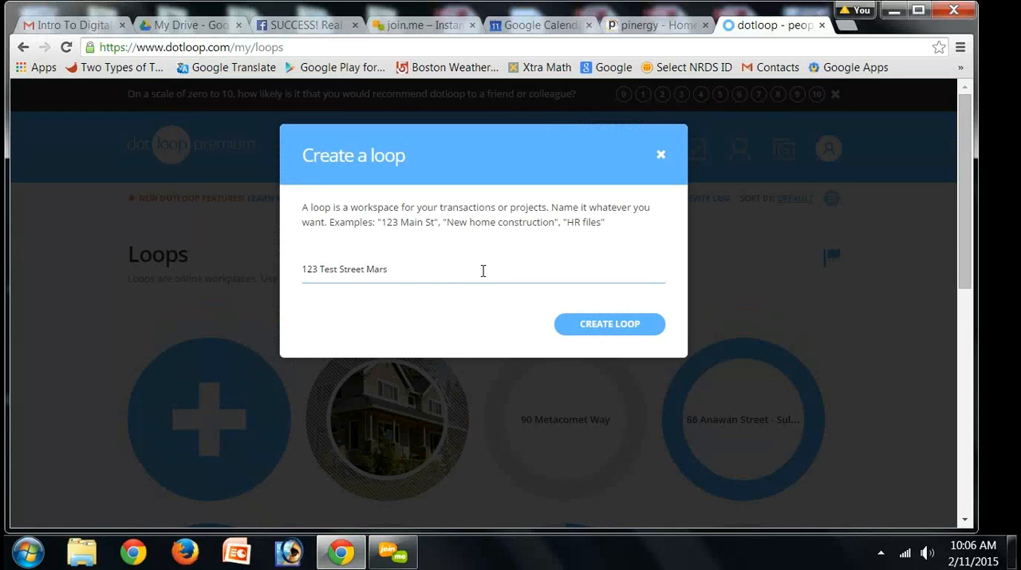
{"action": "type", "text": "field"}
{"action": "left_click", "coordinate": [602, 325]}
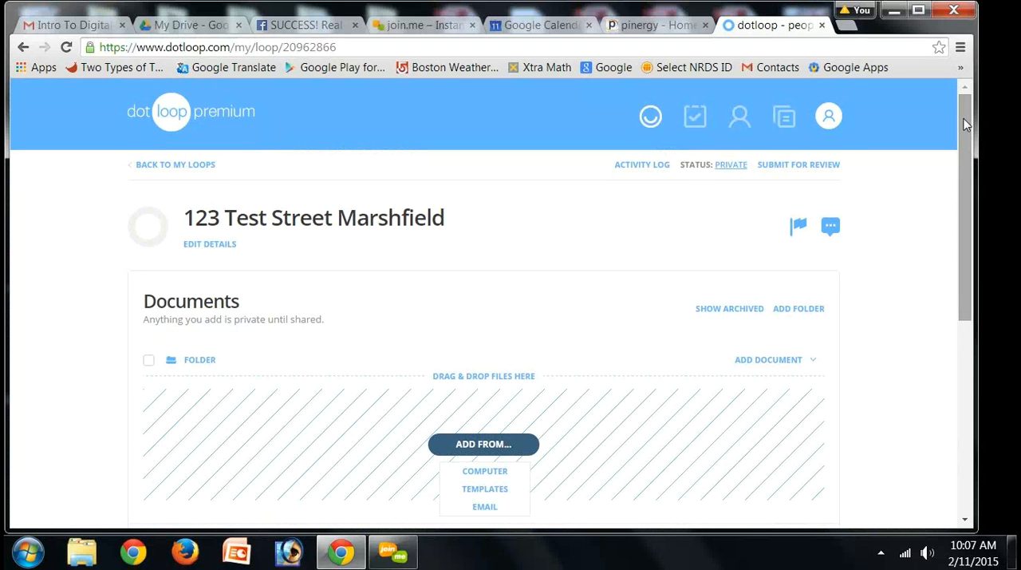
Step: Open the template library for adding documents to the new loop and show the Listing Package forms
{"action": "left_click_drag", "start_coordinate": [965, 123], "coordinate": [963, 159]}
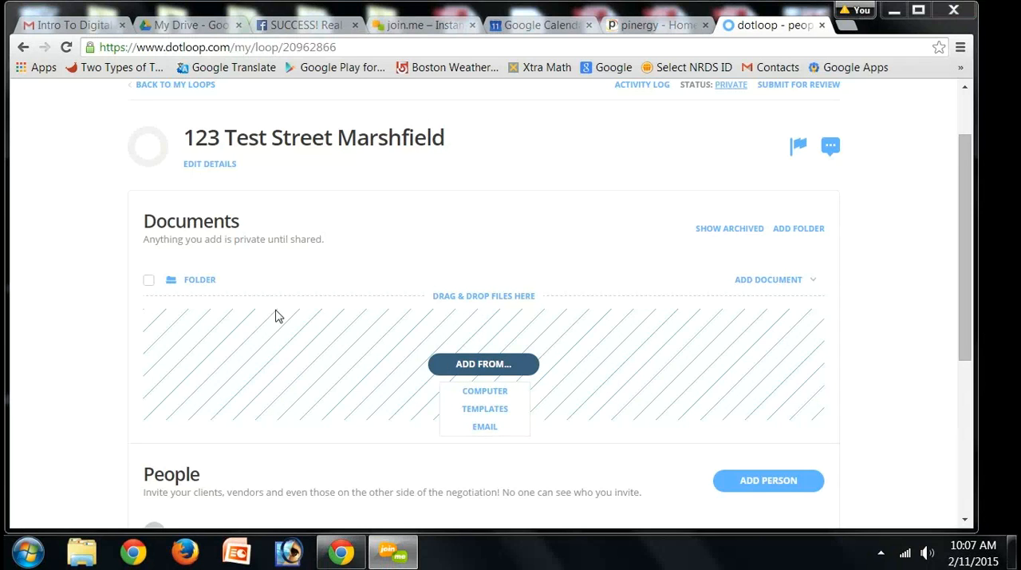
{"action": "left_click", "coordinate": [495, 416]}
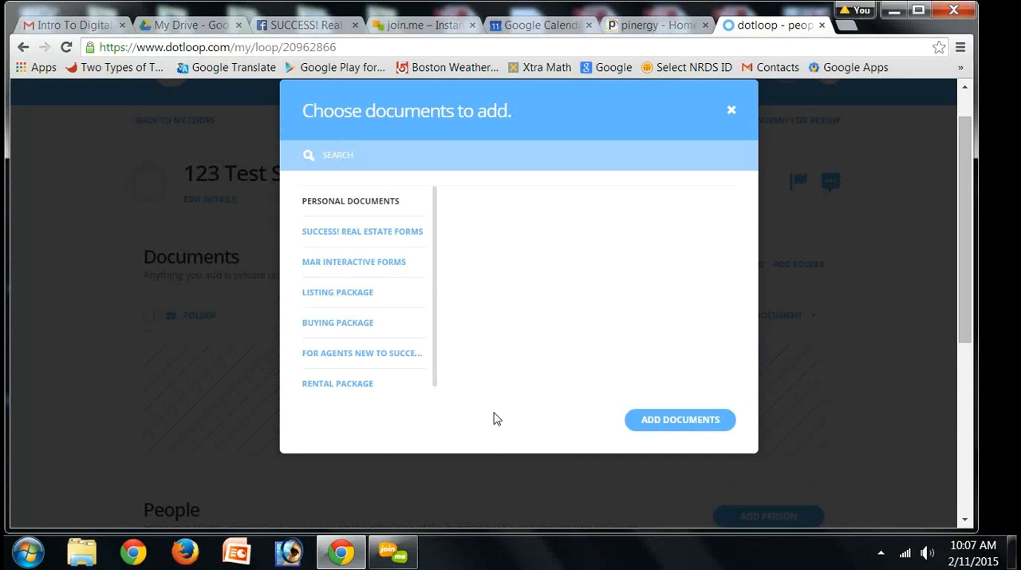
{"action": "left_click", "coordinate": [363, 268]}
{"action": "scroll", "coordinate": [438, 367], "scroll_direction": "down", "scroll_amount": 1}
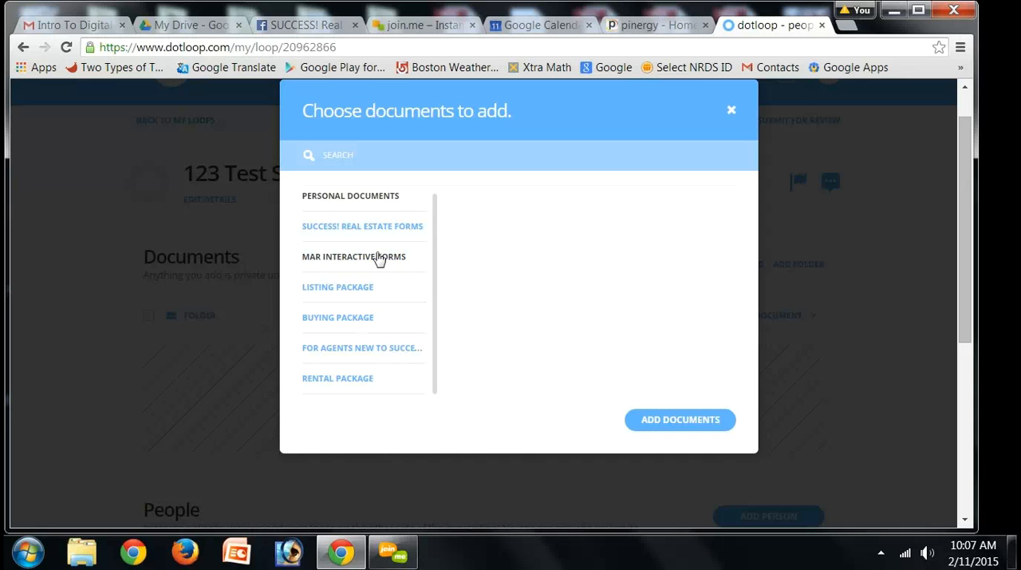
{"action": "left_click", "coordinate": [311, 291]}
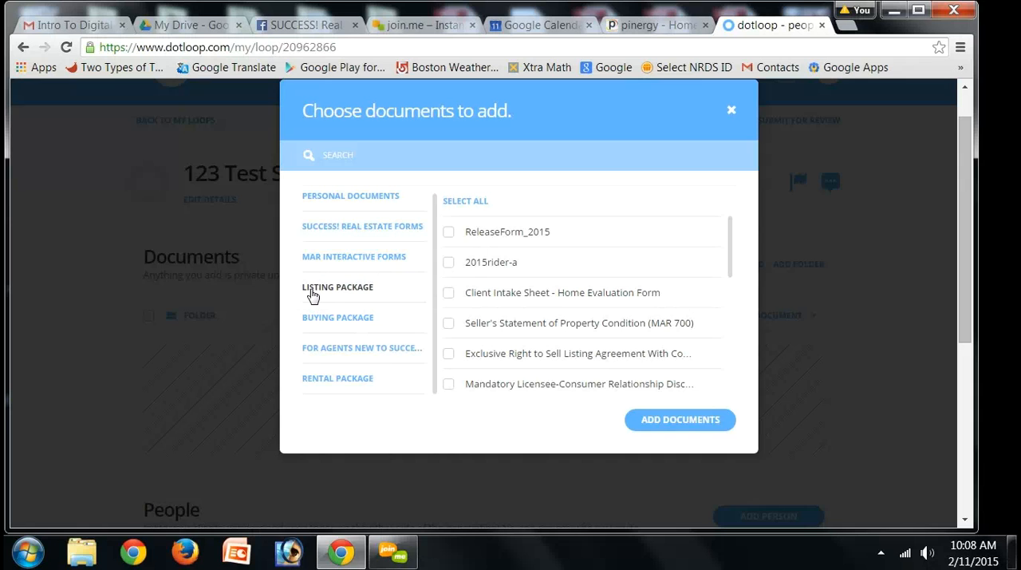
Step: Add only the Exclusive Right to Sell Listing Agreement from the Listing Package to the loop
{"action": "left_click", "coordinate": [454, 204]}
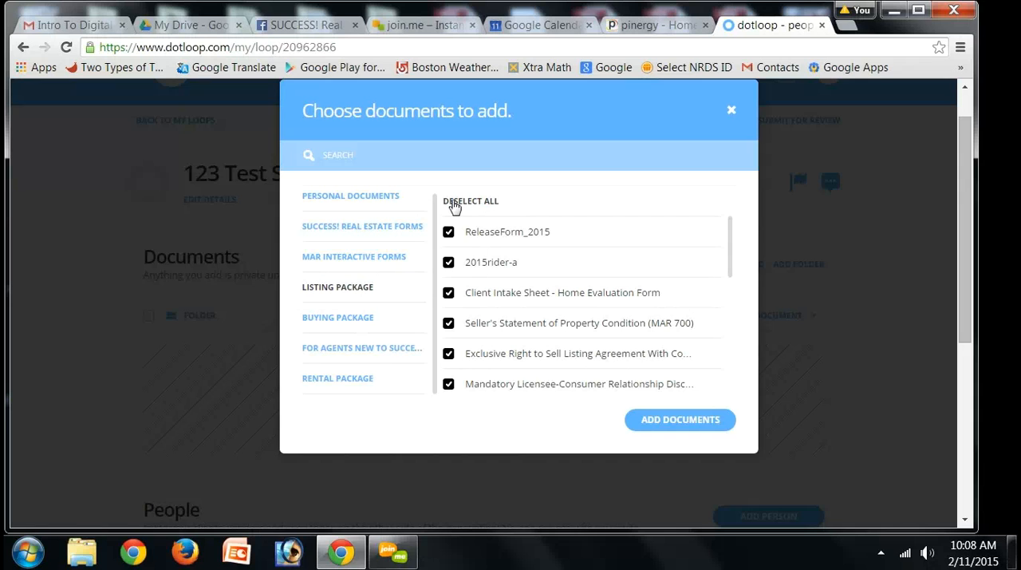
{"action": "left_click", "coordinate": [454, 205]}
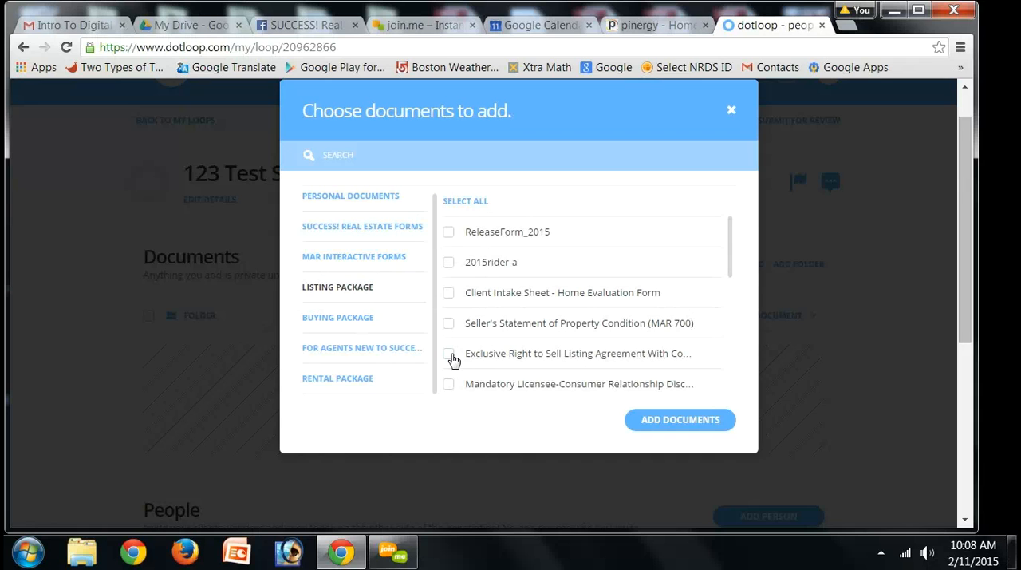
{"action": "left_click", "coordinate": [450, 356]}
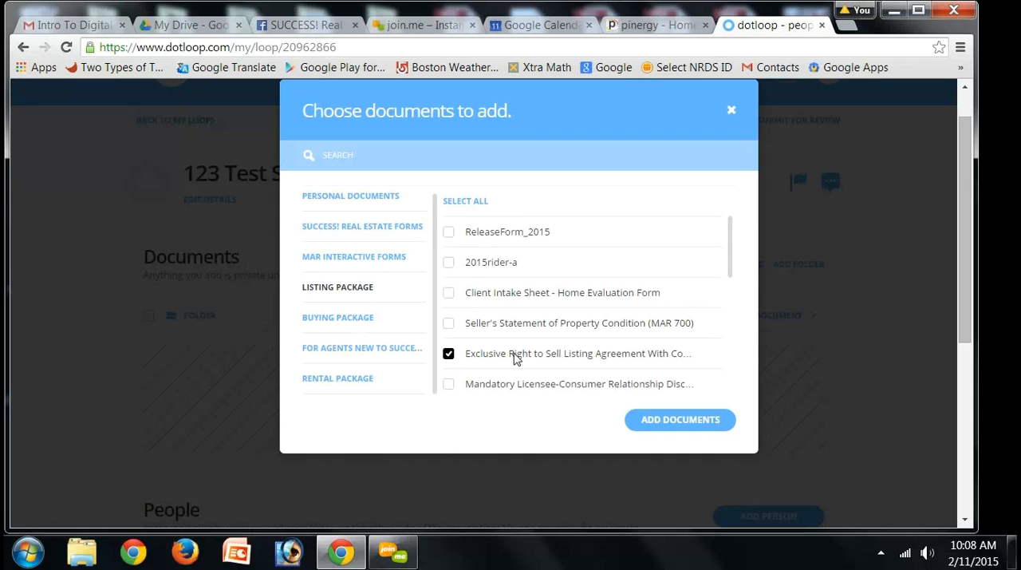
{"action": "left_click", "coordinate": [644, 421]}
{"action": "left_click", "coordinate": [643, 420]}
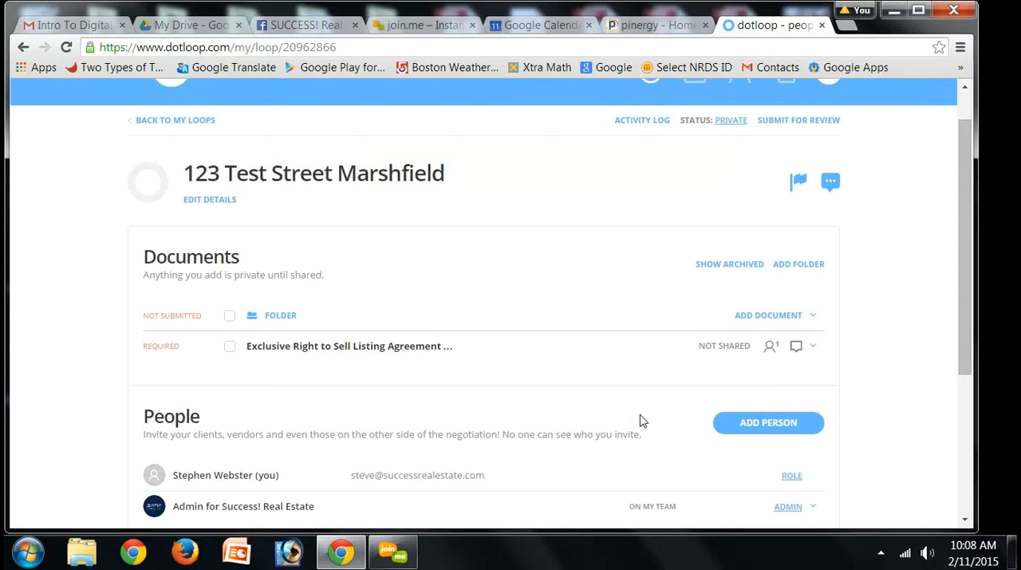
Step: Open the listing agreement, skip assigning people to roles, and fill in the seller's full name
{"action": "left_click", "coordinate": [286, 348]}
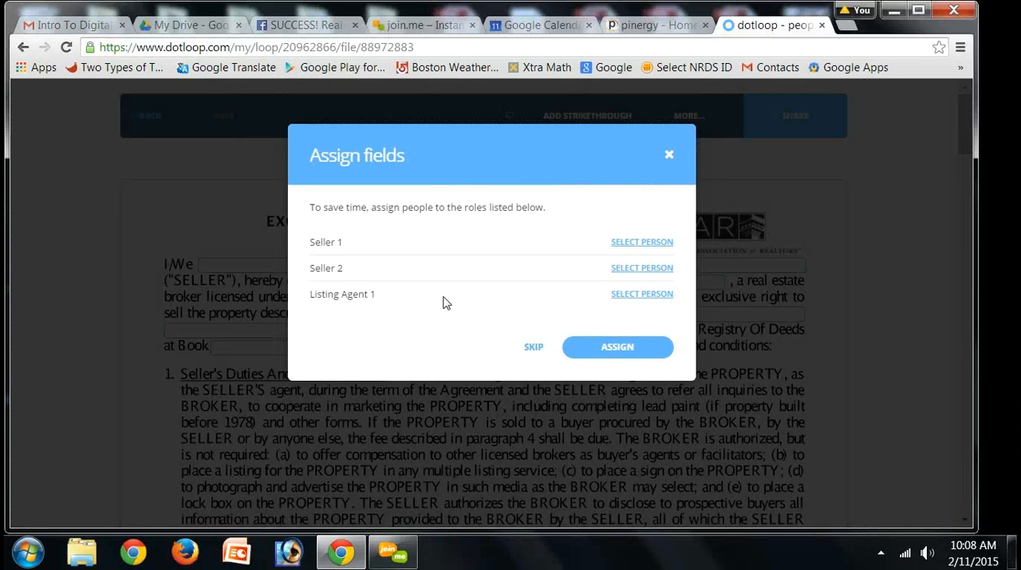
{"action": "left_click", "coordinate": [533, 348]}
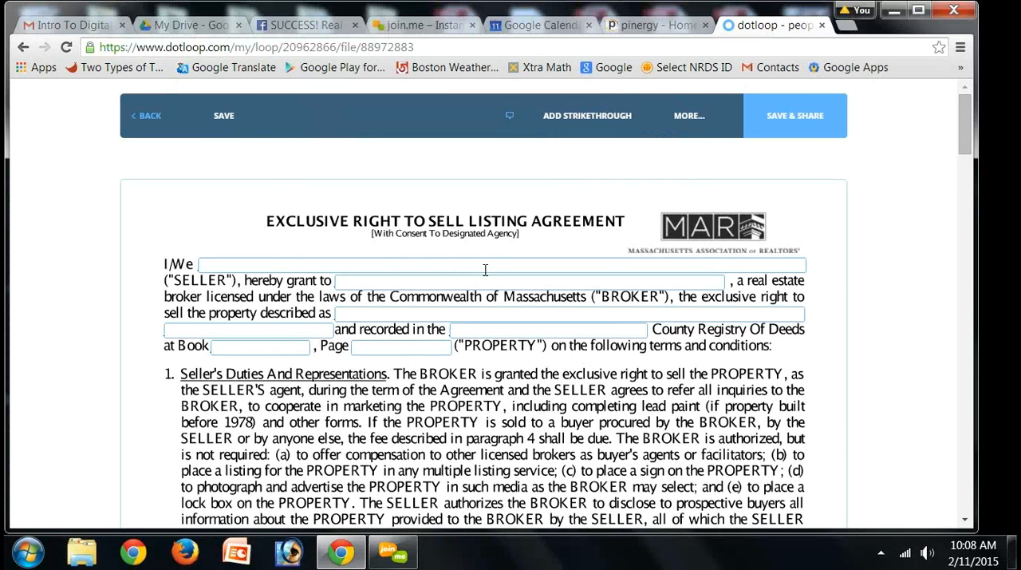
{"action": "left_click", "coordinate": [485, 266]}
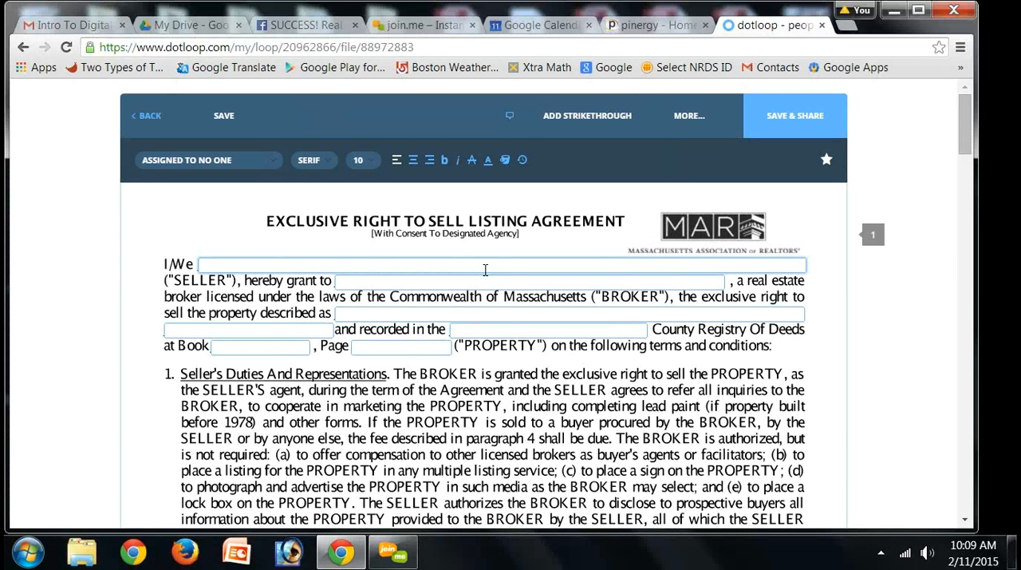
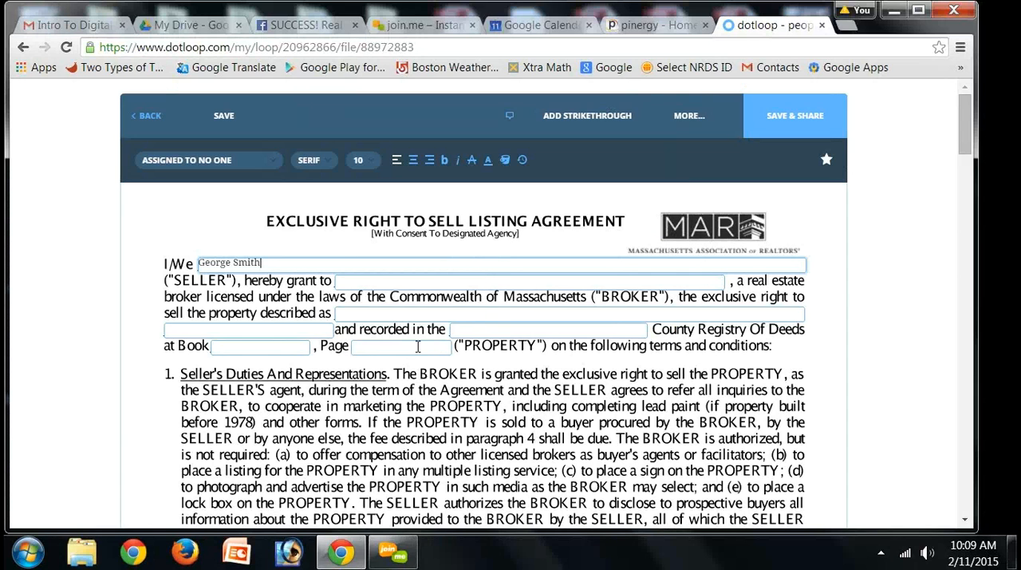
Step: Fill in the property's registry reference with page 1234 and book 12123
{"action": "left_click", "coordinate": [418, 346]}
{"action": "type", "text": "1234"}
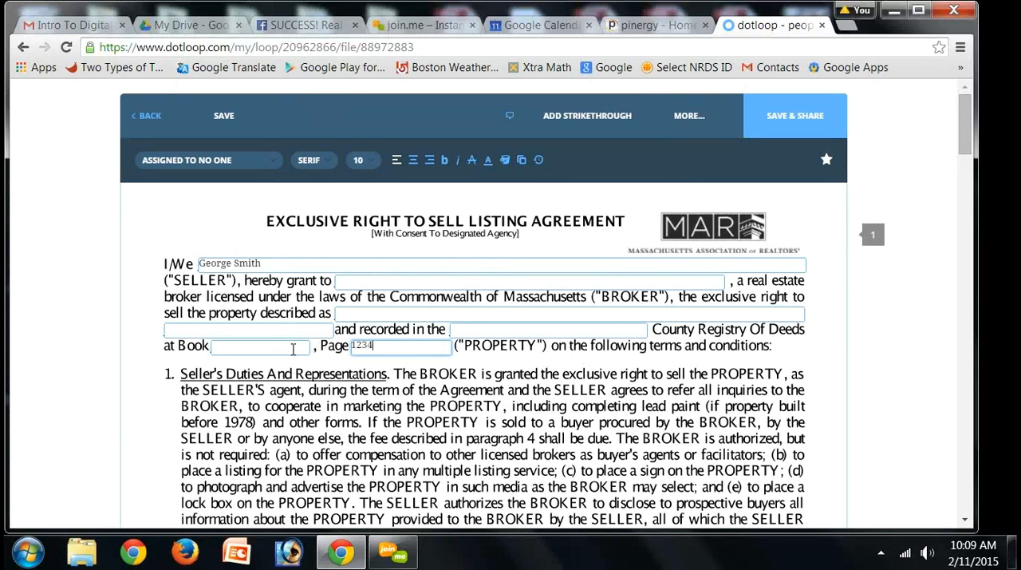
{"action": "left_click", "coordinate": [293, 349]}
{"action": "type", "text": "12"}
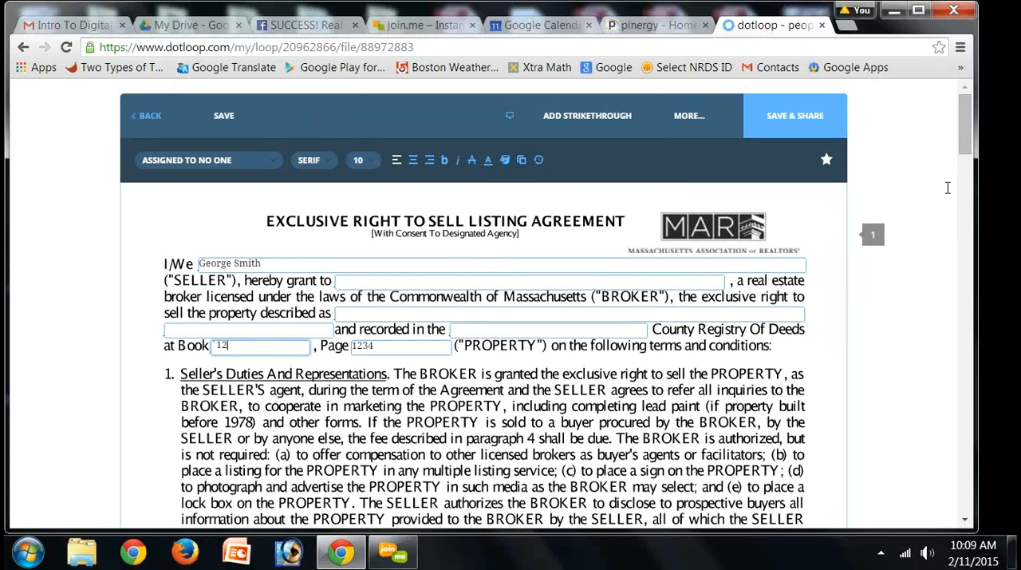
{"action": "type", "text": "123"}
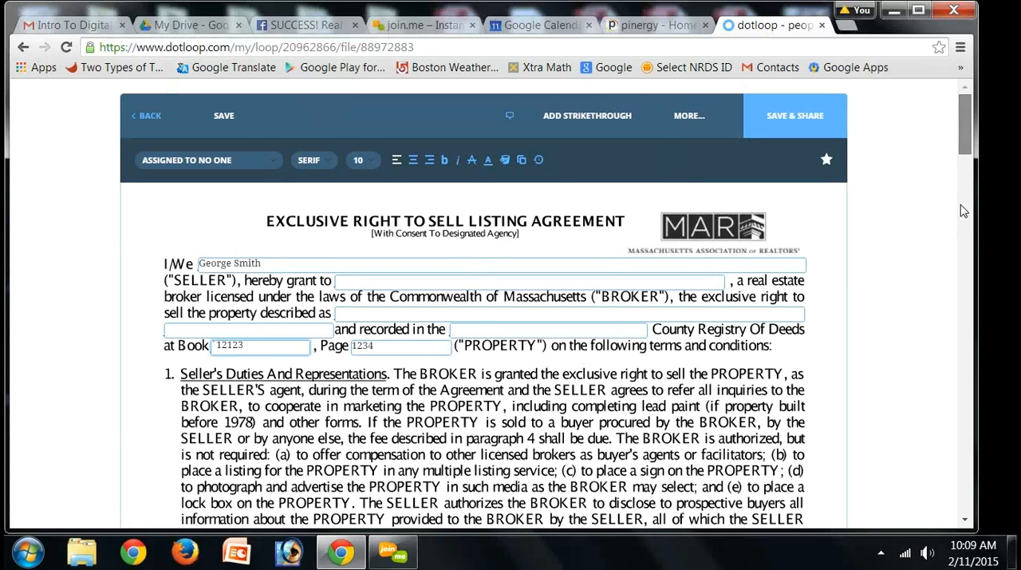
Step: Set both the end date and the begin date of the Listing Period in section 3 to 02/26/2015
{"action": "scroll", "coordinate": [961, 210], "scroll_direction": "down", "scroll_amount": 10}
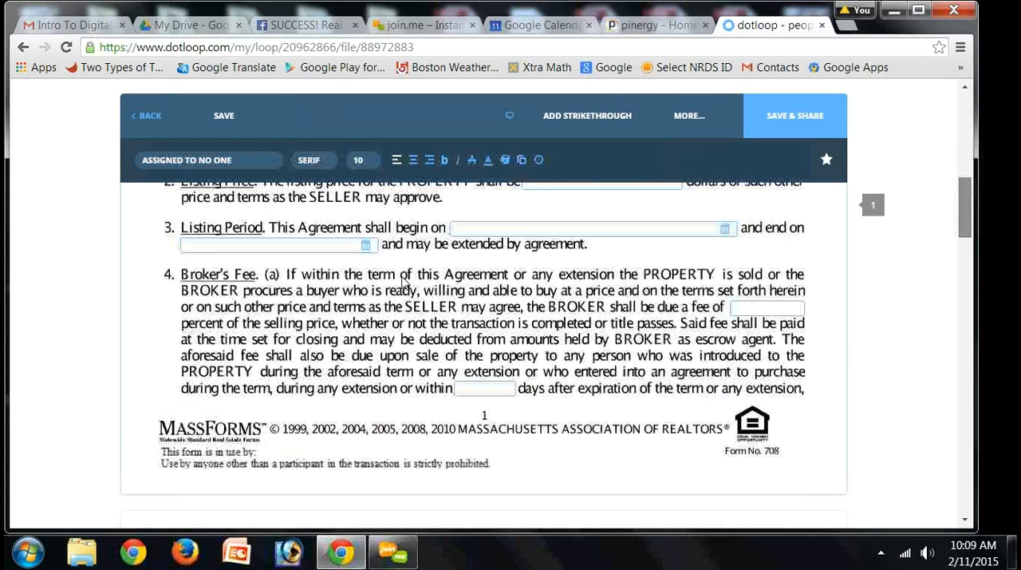
{"action": "scroll", "coordinate": [404, 283], "scroll_direction": "down", "scroll_amount": 2}
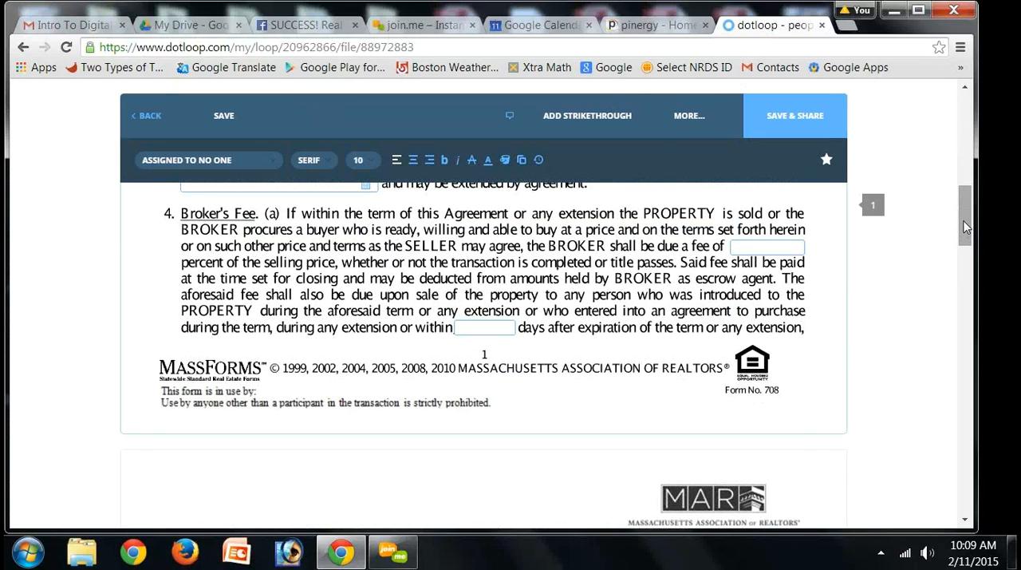
{"action": "scroll", "coordinate": [374, 255], "scroll_direction": "up", "scroll_amount": 3}
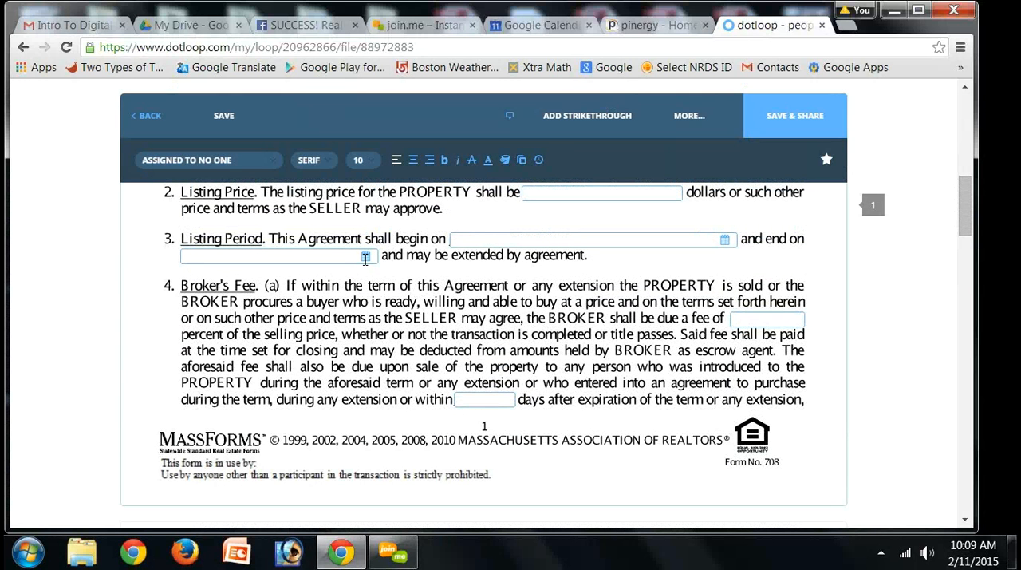
{"action": "left_click", "coordinate": [365, 256]}
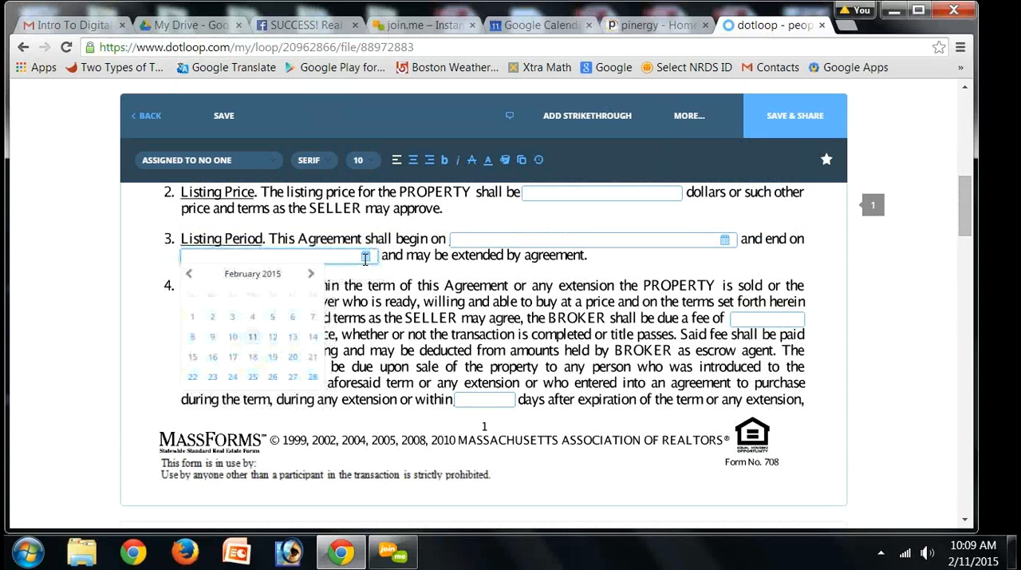
{"action": "left_click", "coordinate": [272, 377]}
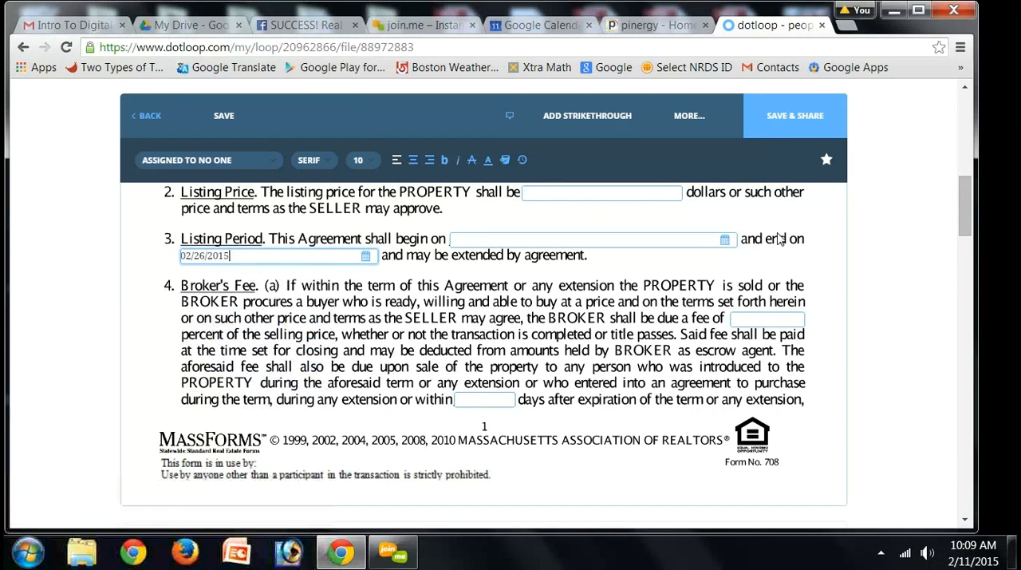
{"action": "left_click", "coordinate": [725, 239]}
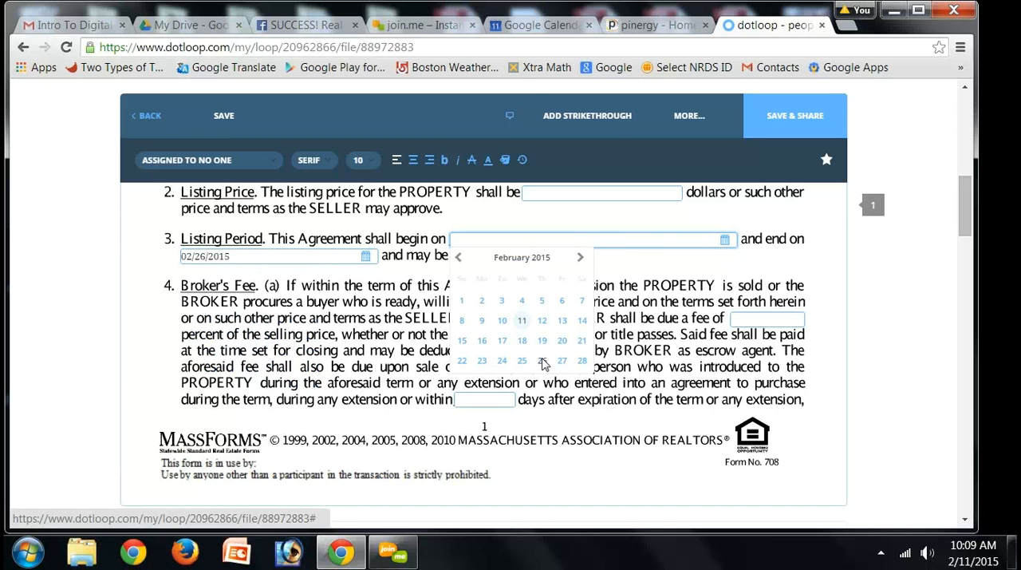
{"action": "left_click", "coordinate": [543, 361]}
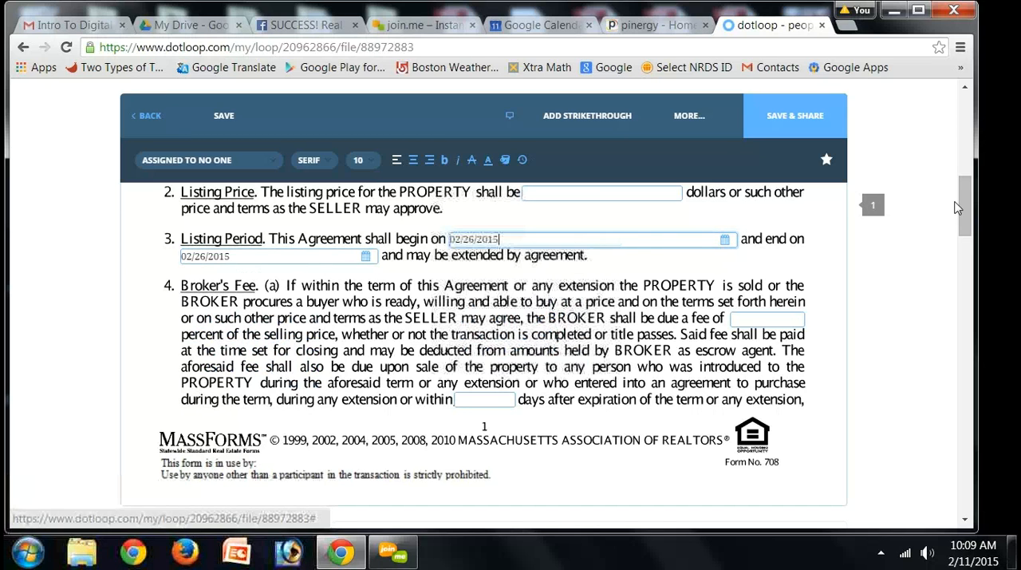
Step: Save the listing agreement and return to the loop without sharing the document
{"action": "left_click", "coordinate": [970, 102]}
{"action": "scroll", "coordinate": [967, 83], "scroll_direction": "up", "scroll_amount": 2}
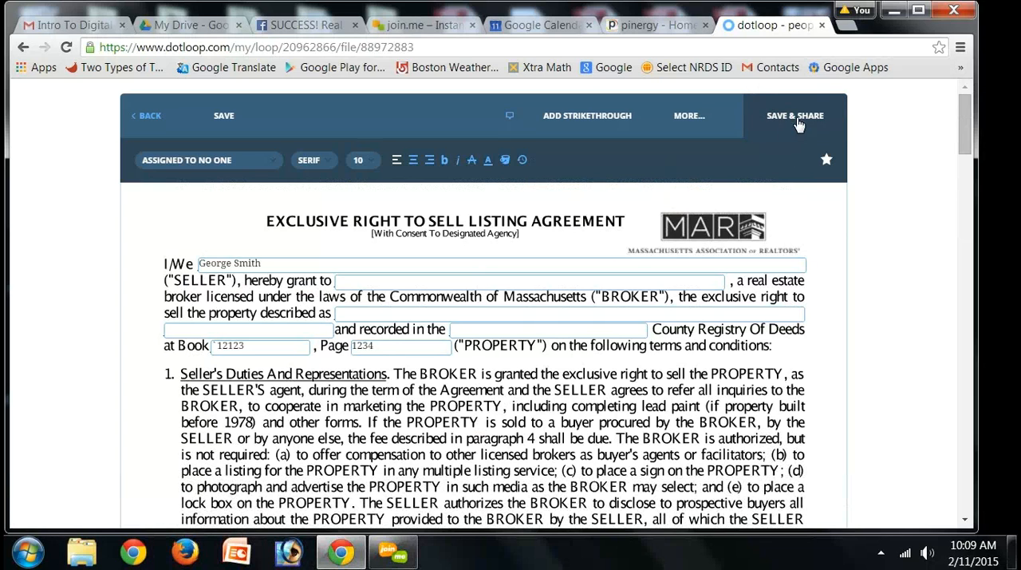
{"action": "left_click", "coordinate": [224, 118]}
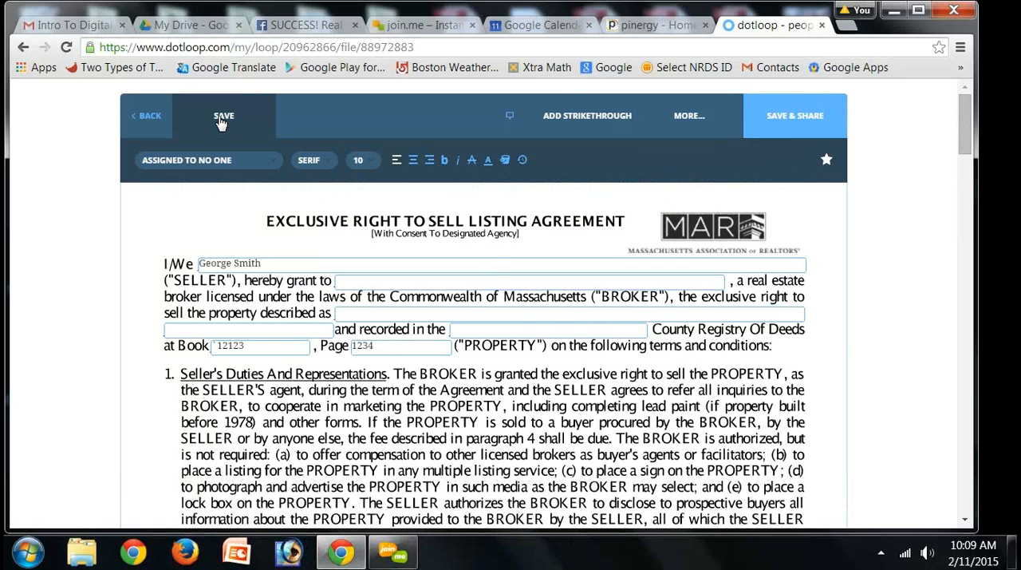
{"action": "left_click", "coordinate": [223, 120]}
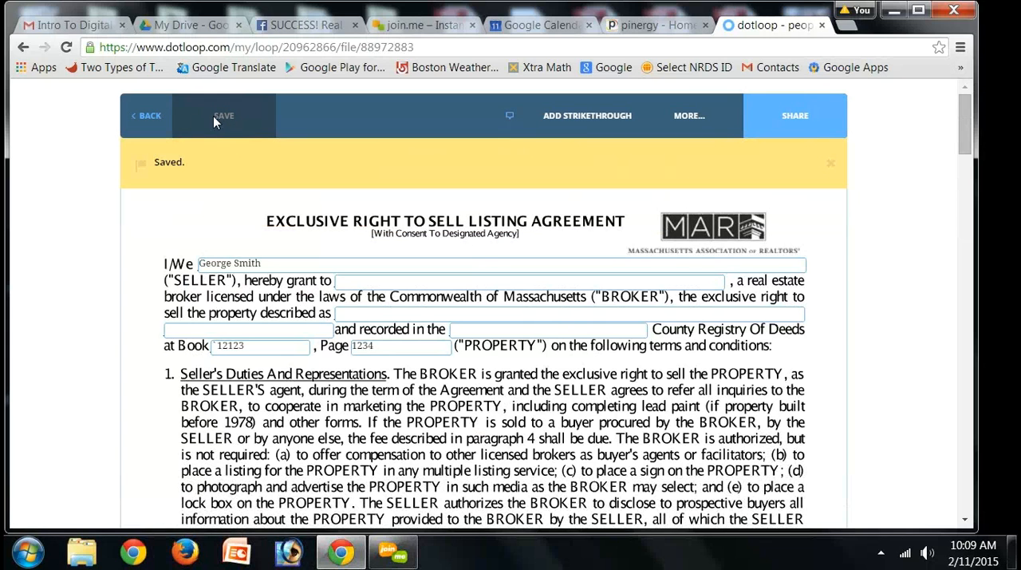
{"action": "left_click", "coordinate": [147, 120]}
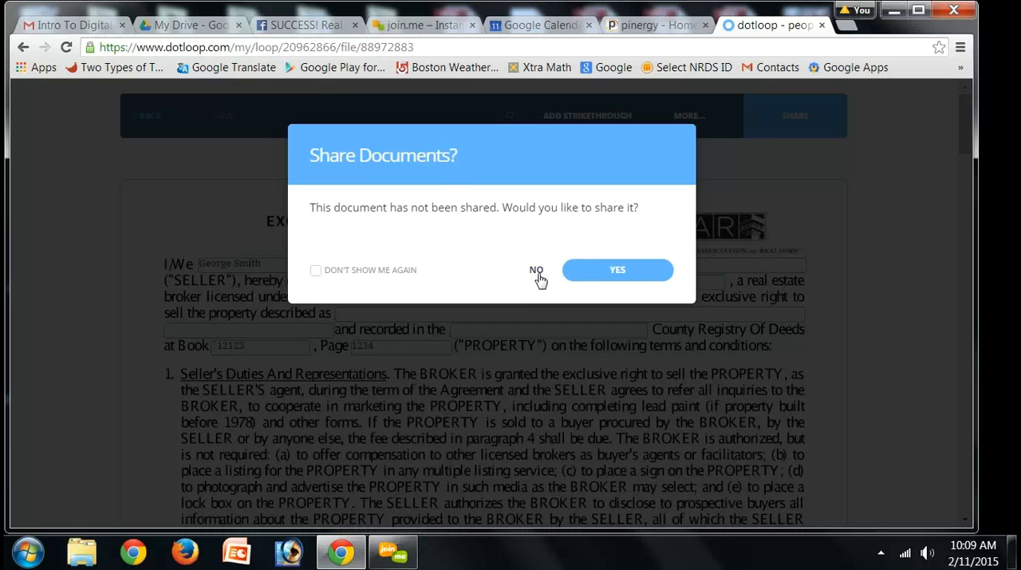
{"action": "left_click", "coordinate": [538, 273]}
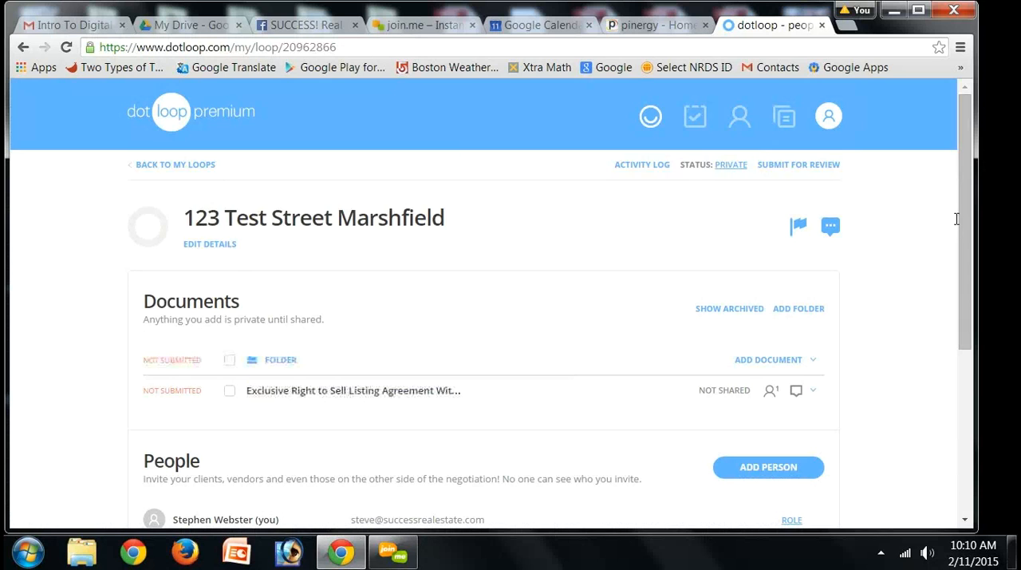
Step: Download the Exclusive Right to Sell Listing Agreement from the loop as a PDF
{"action": "left_click_drag", "start_coordinate": [957, 219], "coordinate": [970, 272]}
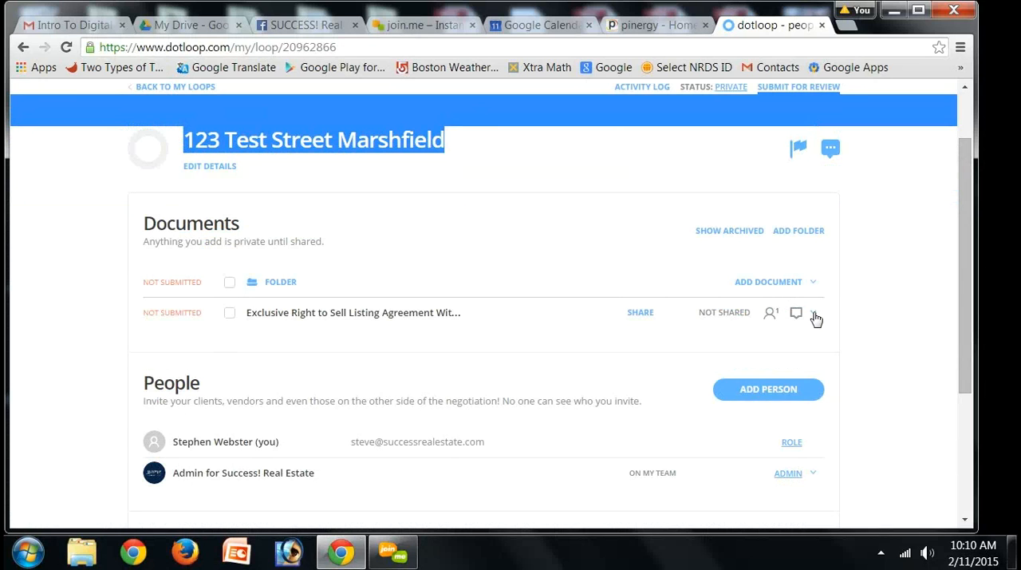
{"action": "left_click", "coordinate": [814, 313]}
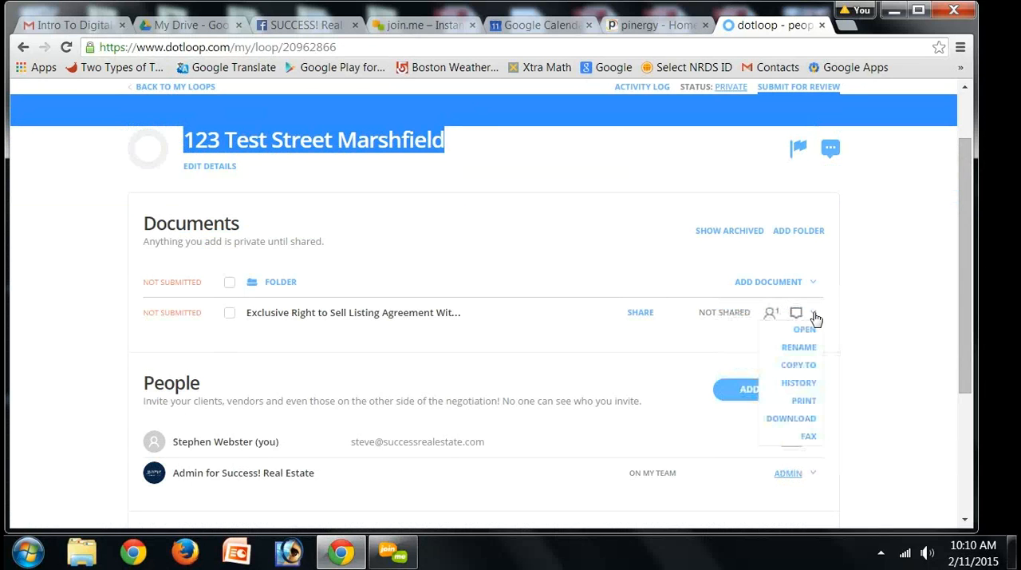
{"action": "left_click", "coordinate": [800, 418]}
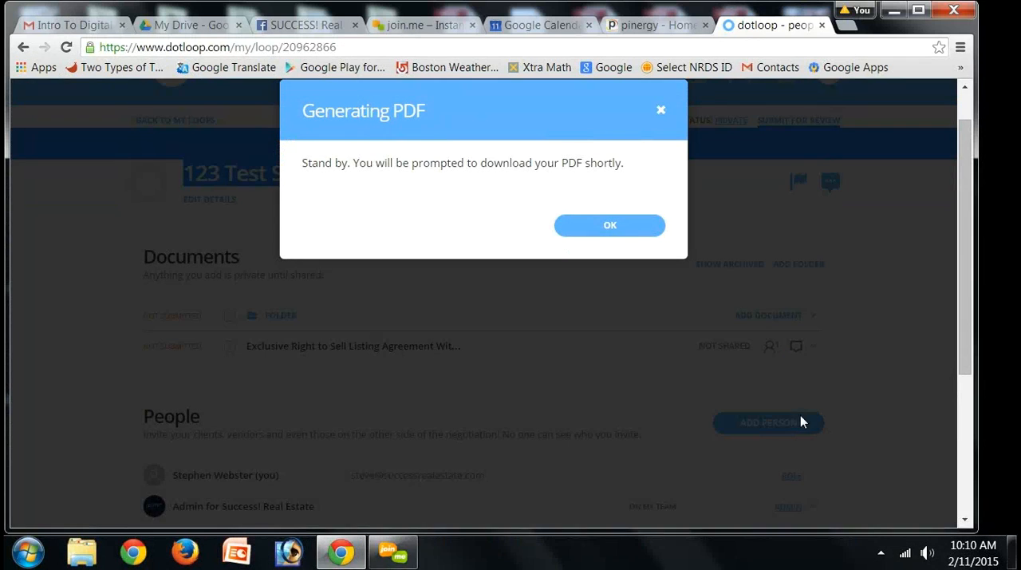
{"action": "left_click", "coordinate": [599, 231]}
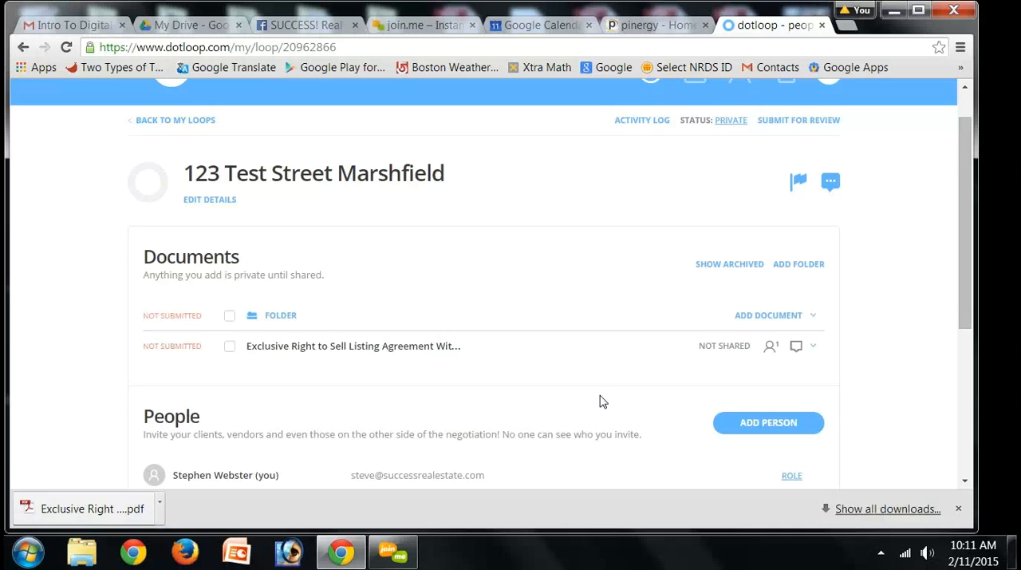
{"action": "left_click_drag", "start_coordinate": [967, 309], "coordinate": [966, 134]}
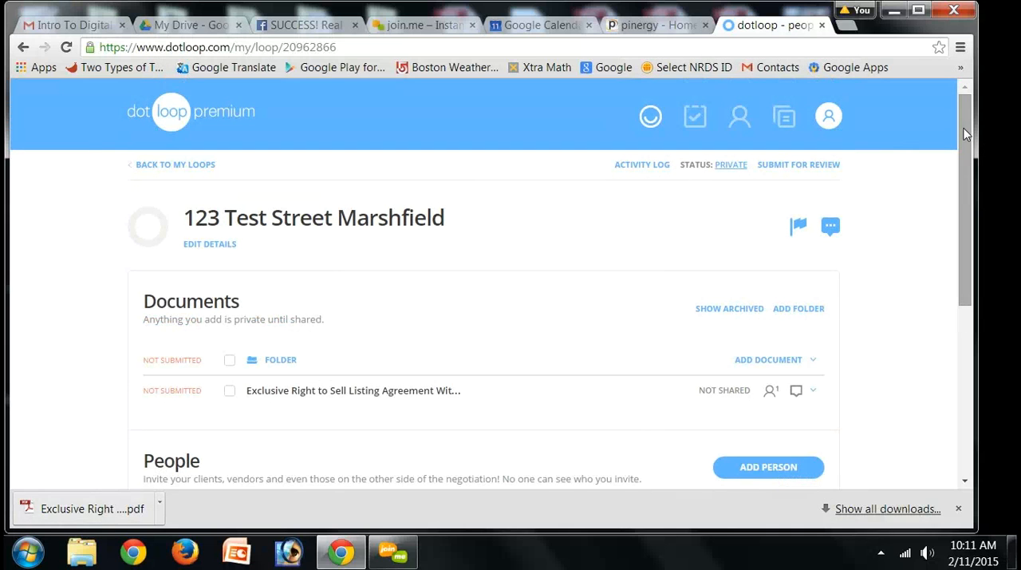
{"action": "left_click", "coordinate": [166, 125]}
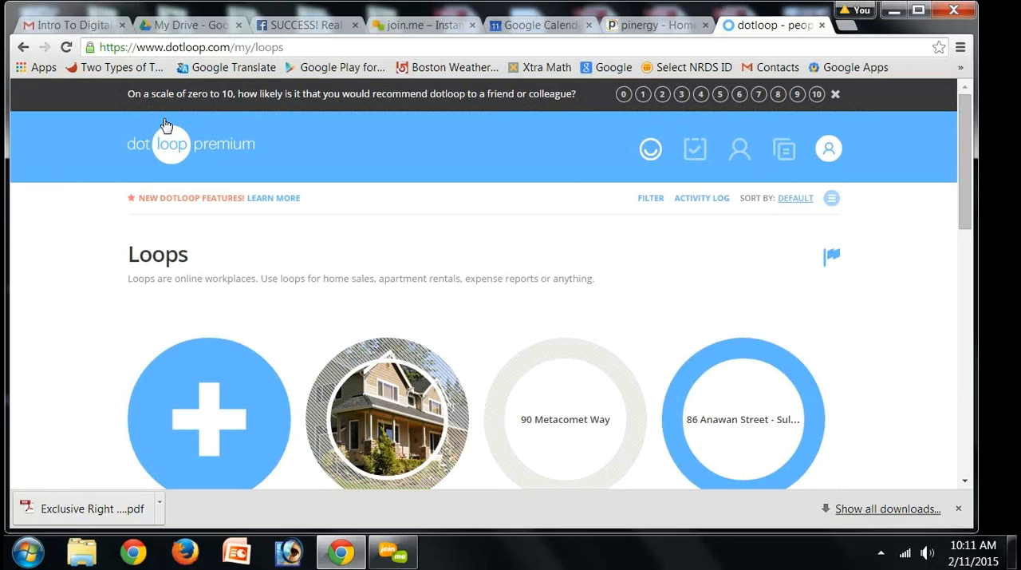
{"action": "left_click", "coordinate": [212, 411]}
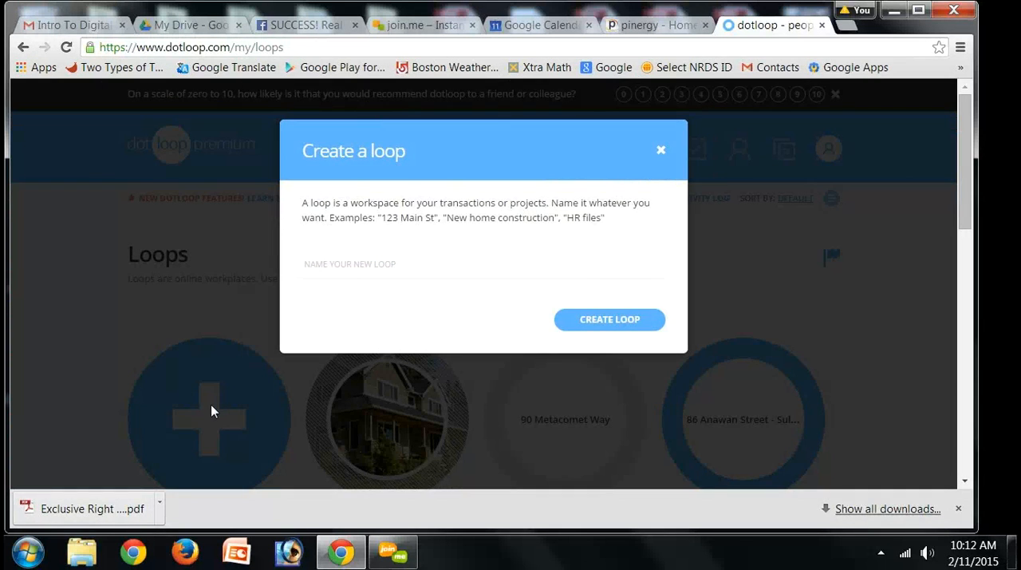
{"action": "type", "text": "123 "}
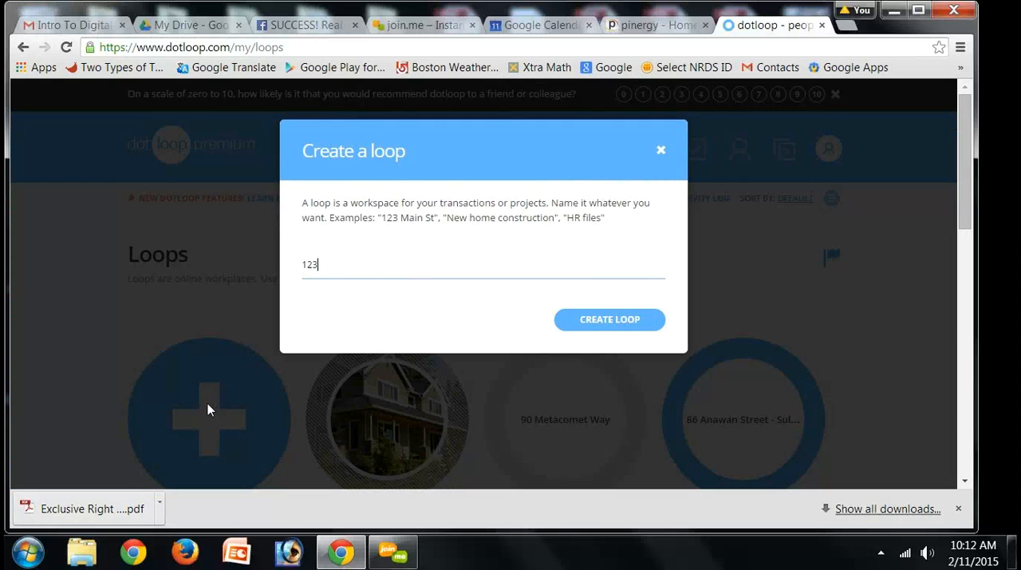
{"action": "type", "text": "Main Stree"}
{"action": "key", "text": "Return"}
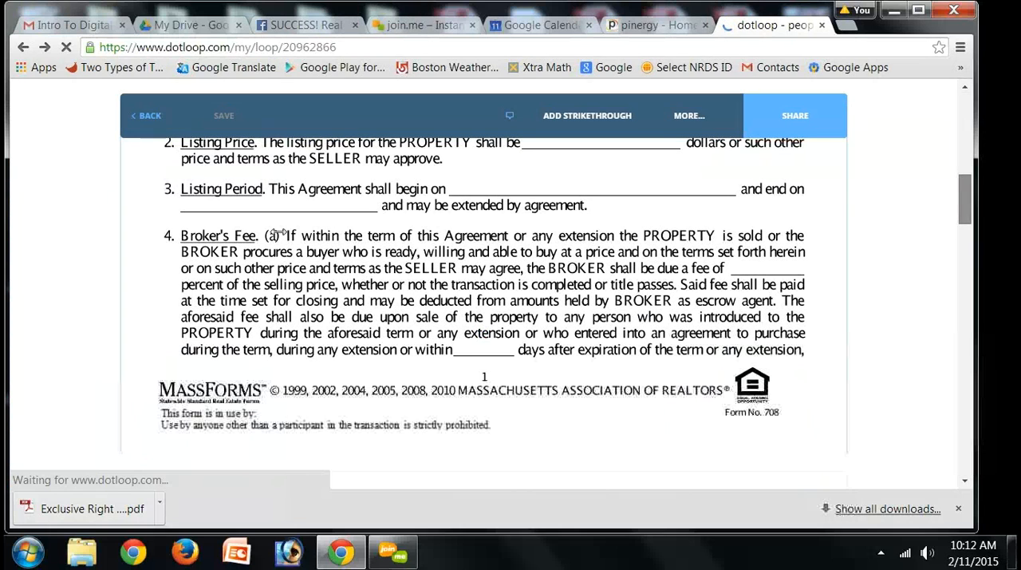
Step: Return to the list of loops and create a new loop named 123 Main Street Marshfield
{"action": "left_click", "coordinate": [148, 117]}
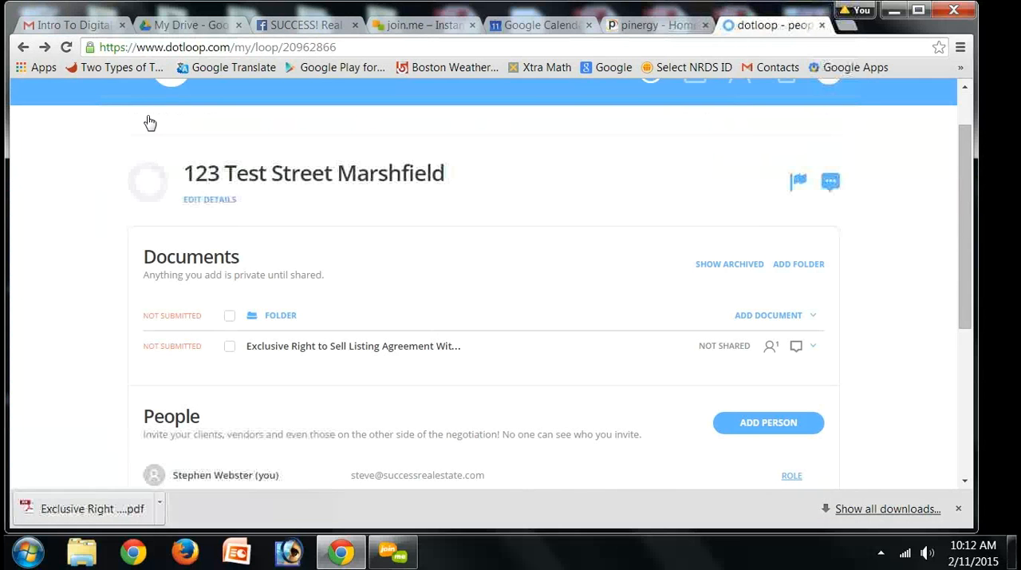
{"action": "left_click", "coordinate": [148, 123]}
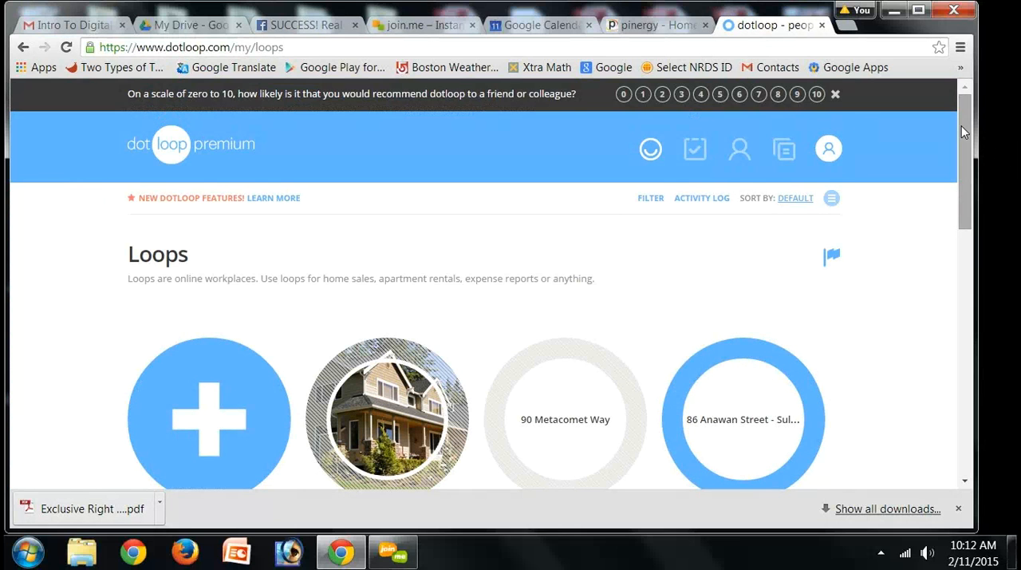
{"action": "scroll", "coordinate": [970, 179], "scroll_direction": "down", "scroll_amount": 2}
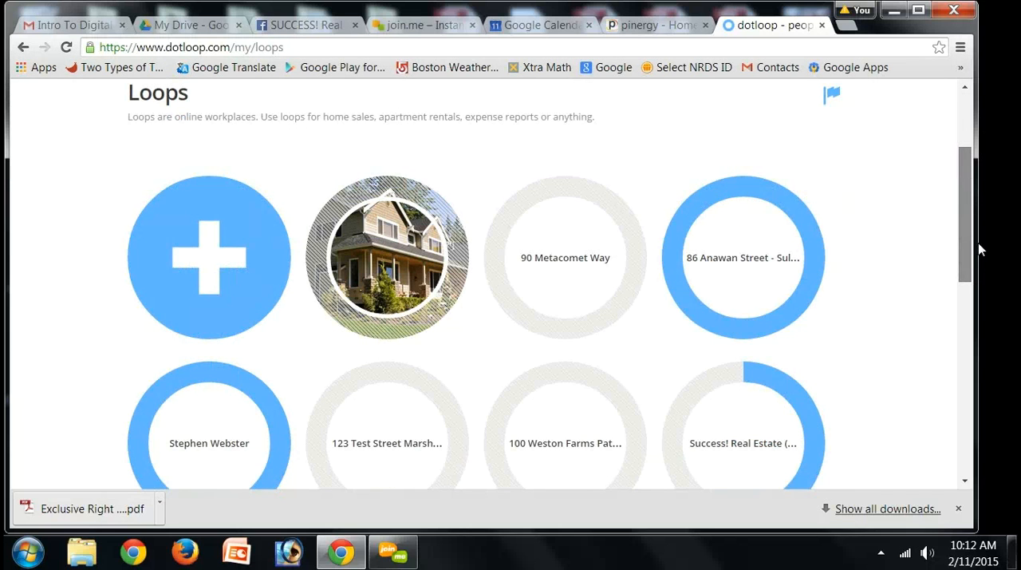
{"action": "scroll", "coordinate": [979, 242], "scroll_direction": "down", "scroll_amount": 3}
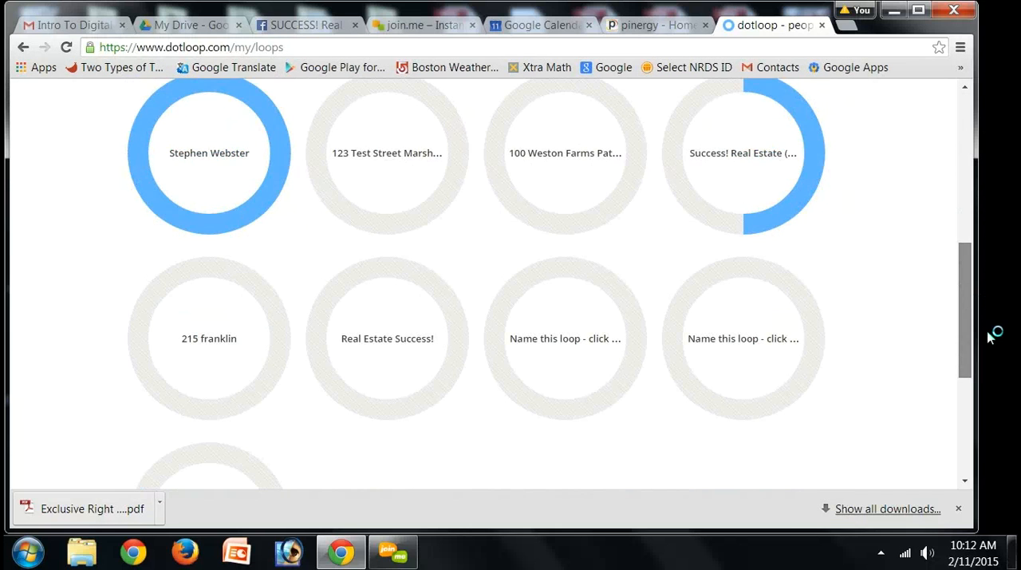
{"action": "scroll", "coordinate": [986, 337], "scroll_direction": "down", "scroll_amount": 2}
{"action": "left_click_drag", "start_coordinate": [989, 337], "coordinate": [952, 114]}
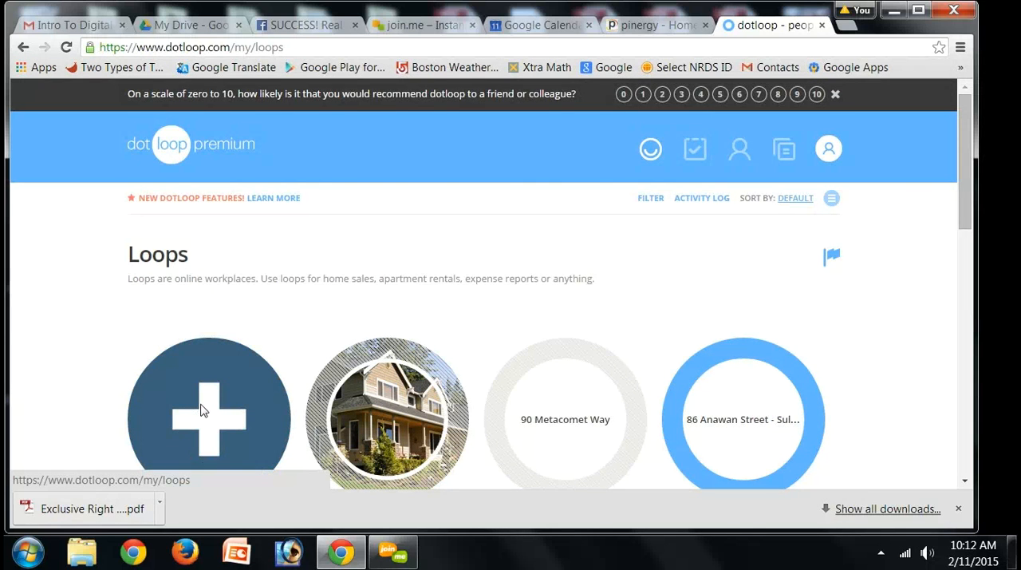
{"action": "left_click", "coordinate": [201, 410]}
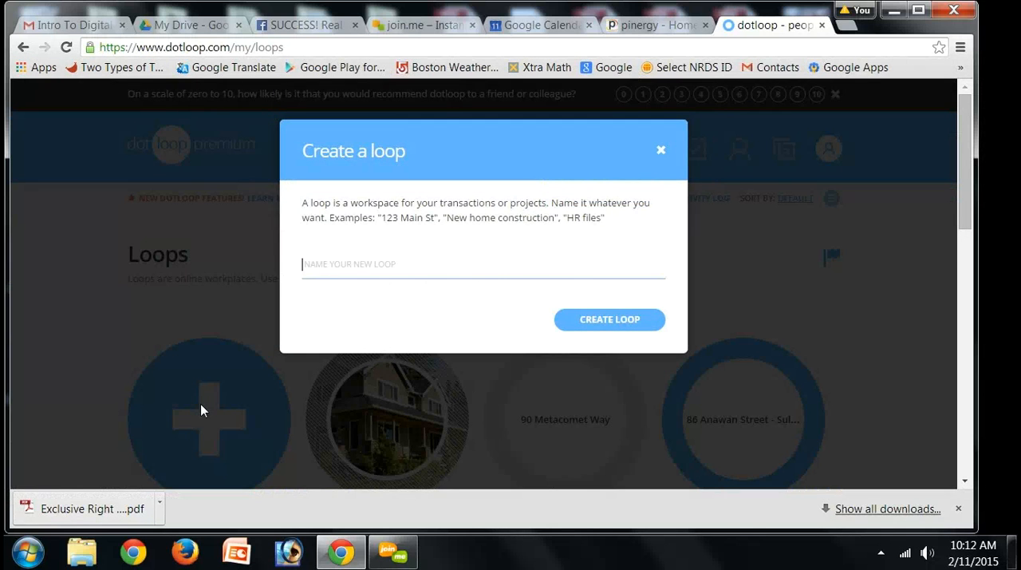
{"action": "type", "text": "123 Main Street Marshfi"}
{"action": "type", "text": "eld"}
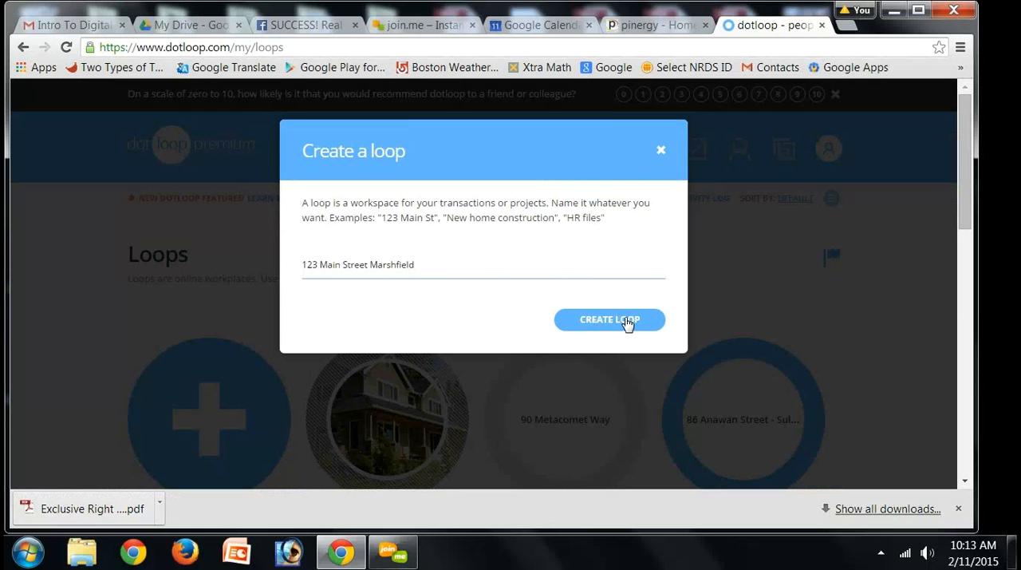
{"action": "left_click", "coordinate": [630, 319]}
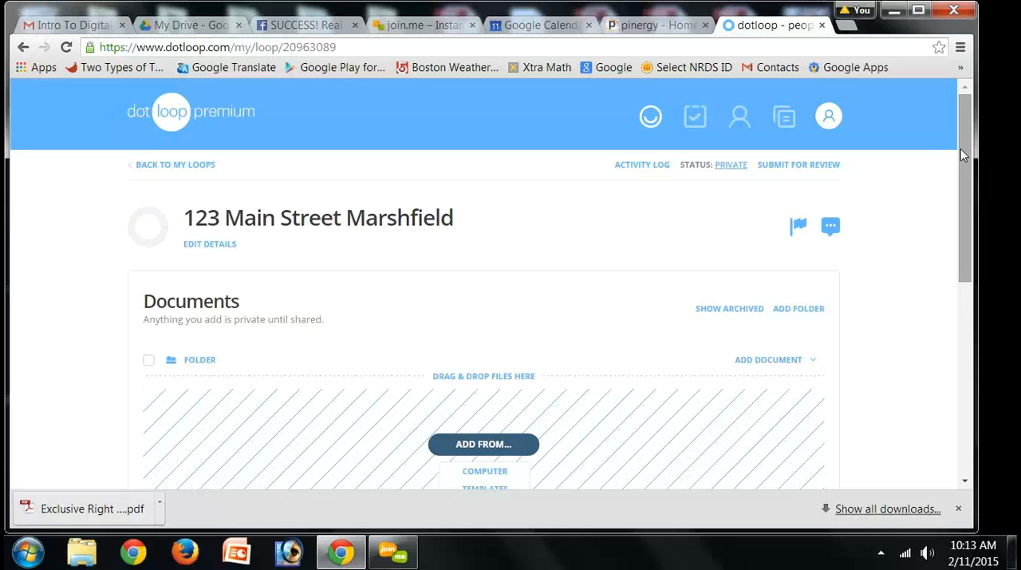
Step: Set the account owner's own role in the new loop's People section to Listing Agent
{"action": "left_click_drag", "start_coordinate": [961, 148], "coordinate": [967, 253]}
{"action": "scroll", "coordinate": [968, 258], "scroll_direction": "down", "scroll_amount": 2}
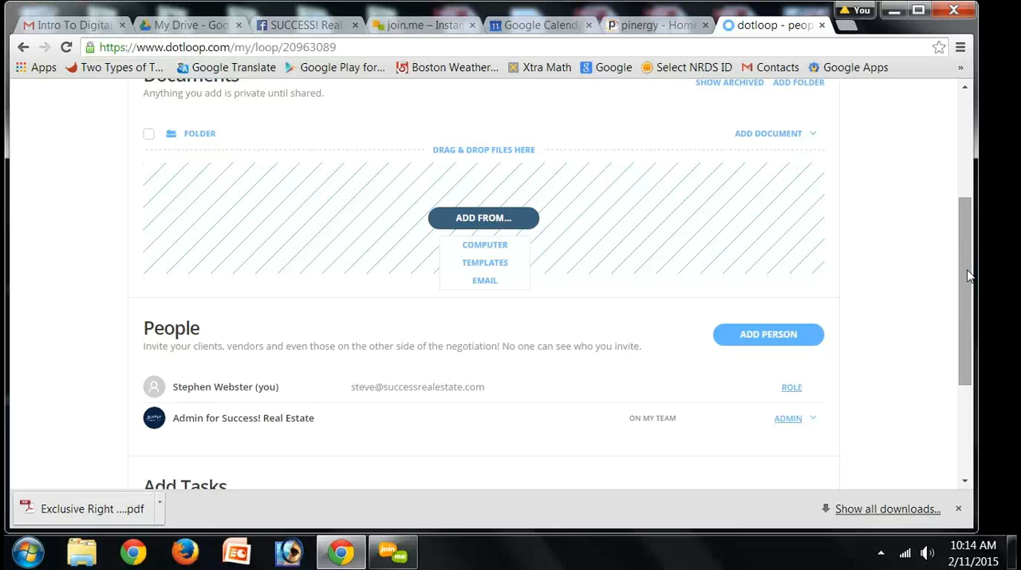
{"action": "left_click_drag", "start_coordinate": [970, 269], "coordinate": [970, 286]}
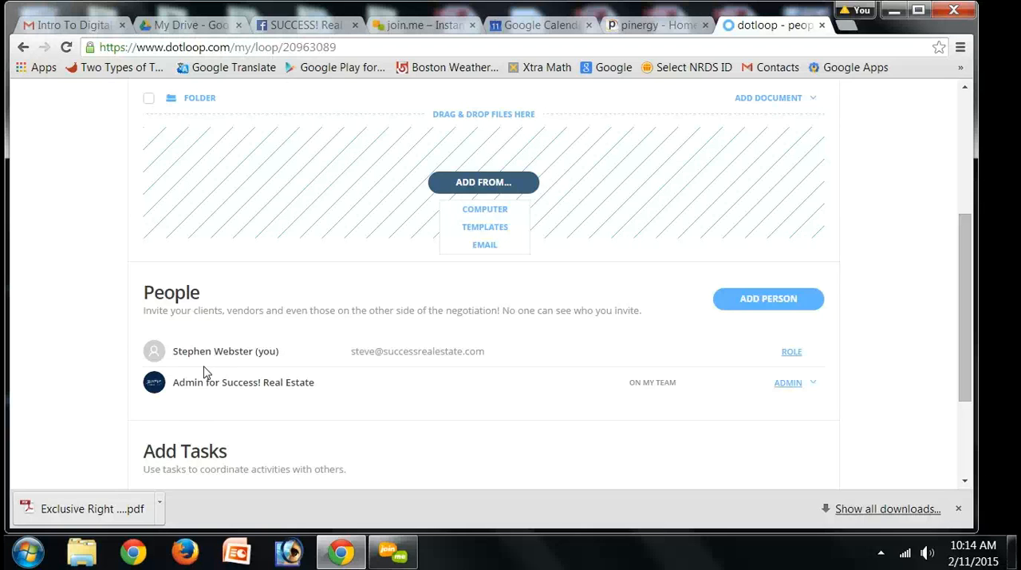
{"action": "left_click", "coordinate": [793, 352]}
{"action": "left_click", "coordinate": [793, 353]}
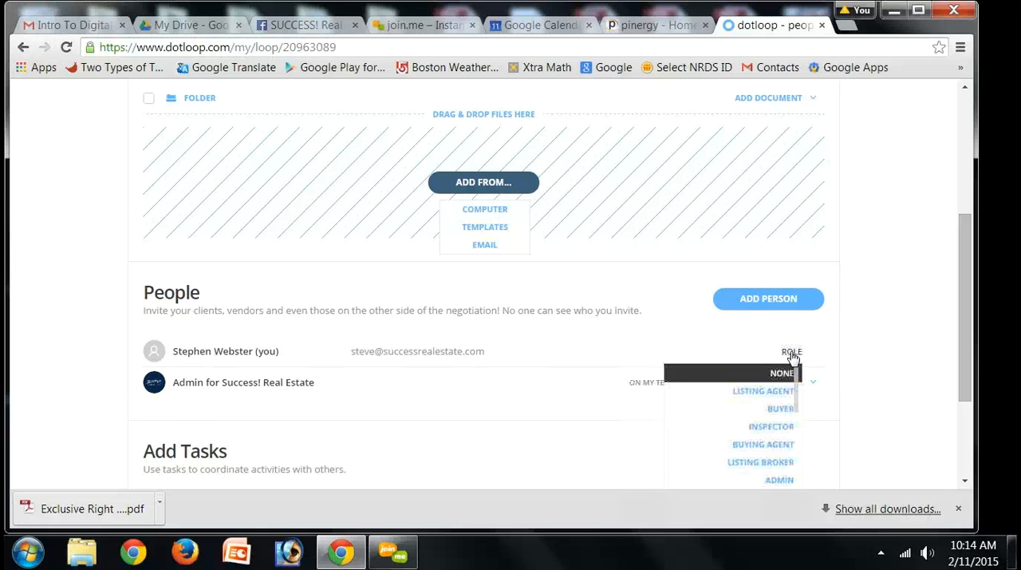
{"action": "left_click", "coordinate": [766, 393]}
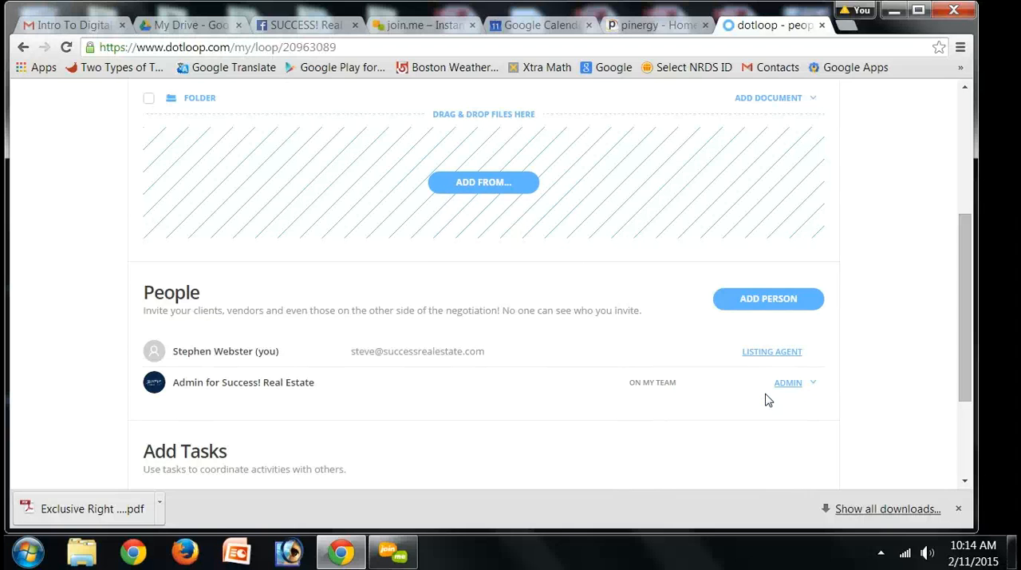
Step: Start adding a person to the loop and fill in the client's full name and e-mail address
{"action": "left_click", "coordinate": [758, 304]}
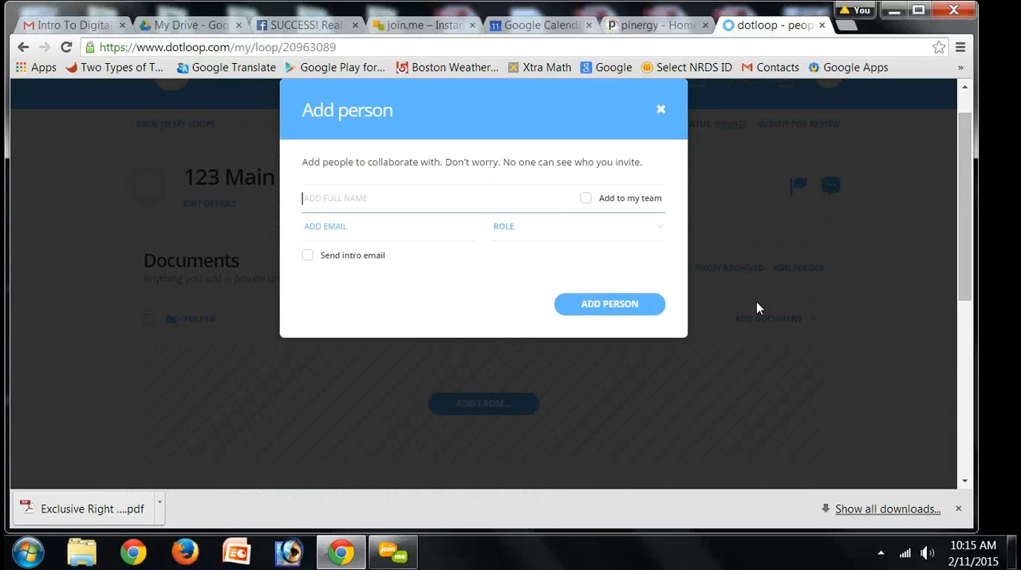
{"action": "left_click", "coordinate": [338, 224]}
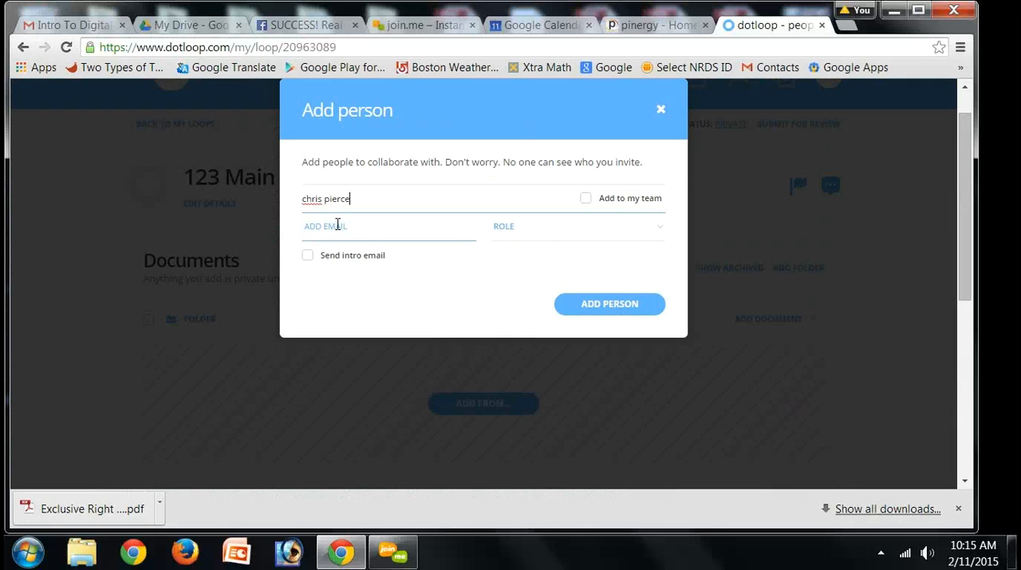
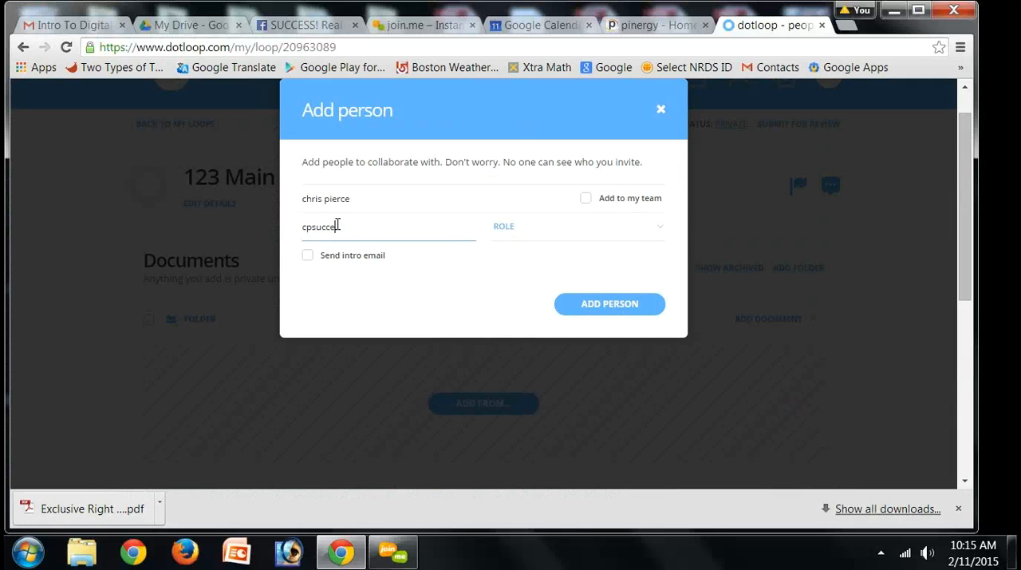
Step: Give the new person the Seller role and add them to the loop without an intro email
{"action": "left_click", "coordinate": [505, 228]}
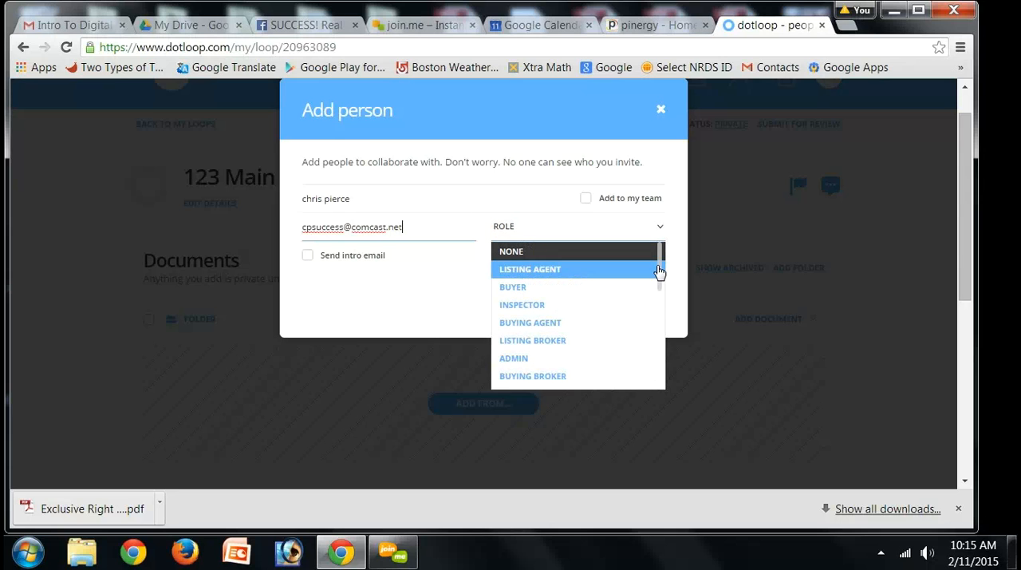
{"action": "scroll", "coordinate": [657, 289], "scroll_direction": "down", "scroll_amount": 2}
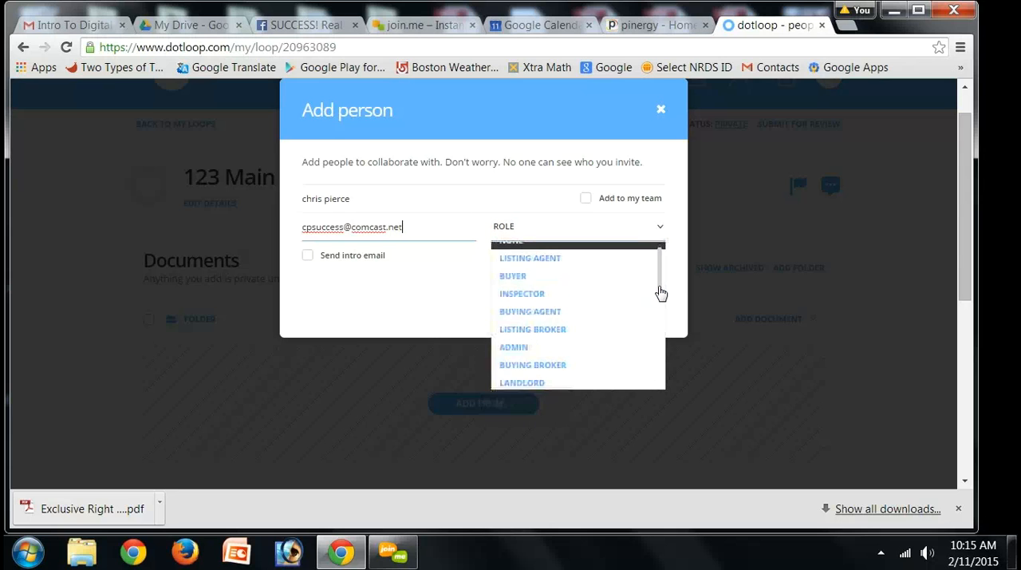
{"action": "scroll", "coordinate": [662, 312], "scroll_direction": "down", "scroll_amount": 5}
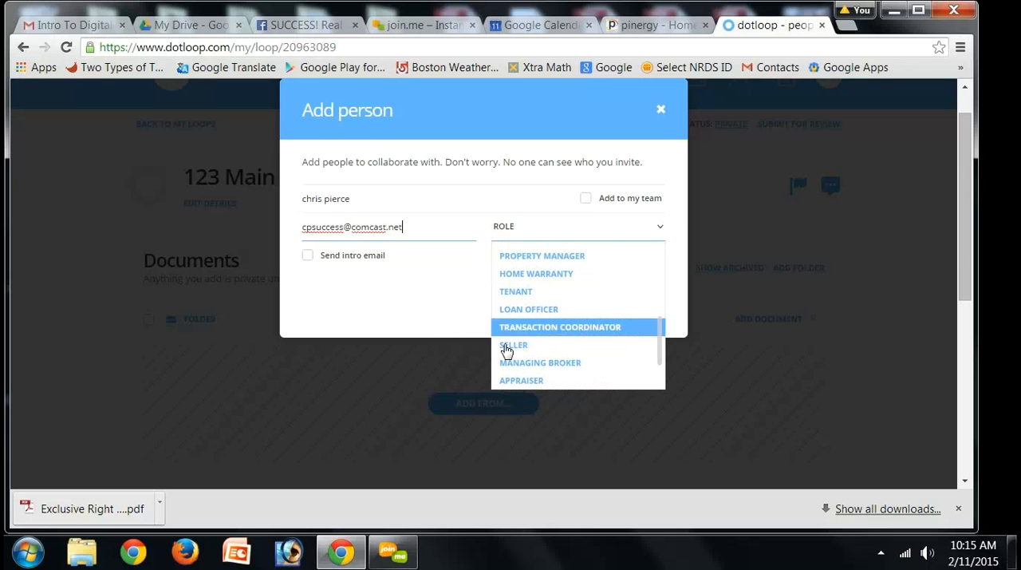
{"action": "left_click", "coordinate": [506, 347]}
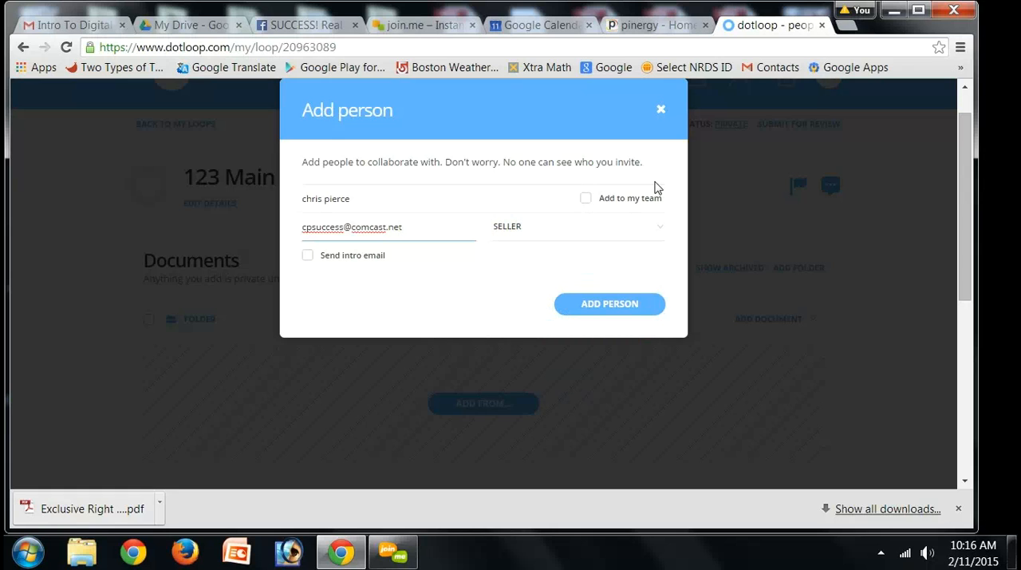
{"action": "left_click", "coordinate": [599, 310]}
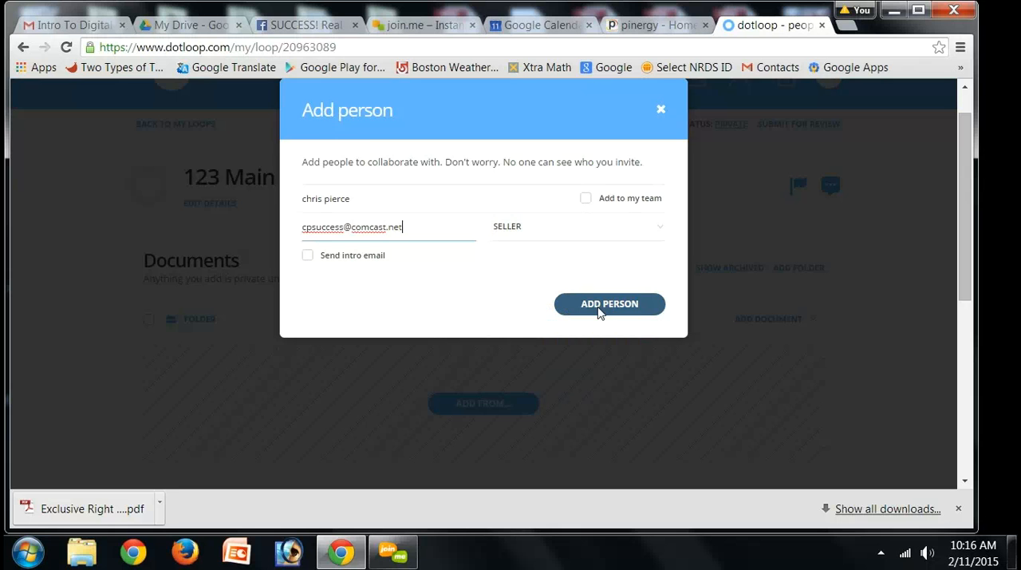
{"action": "left_click", "coordinate": [599, 310]}
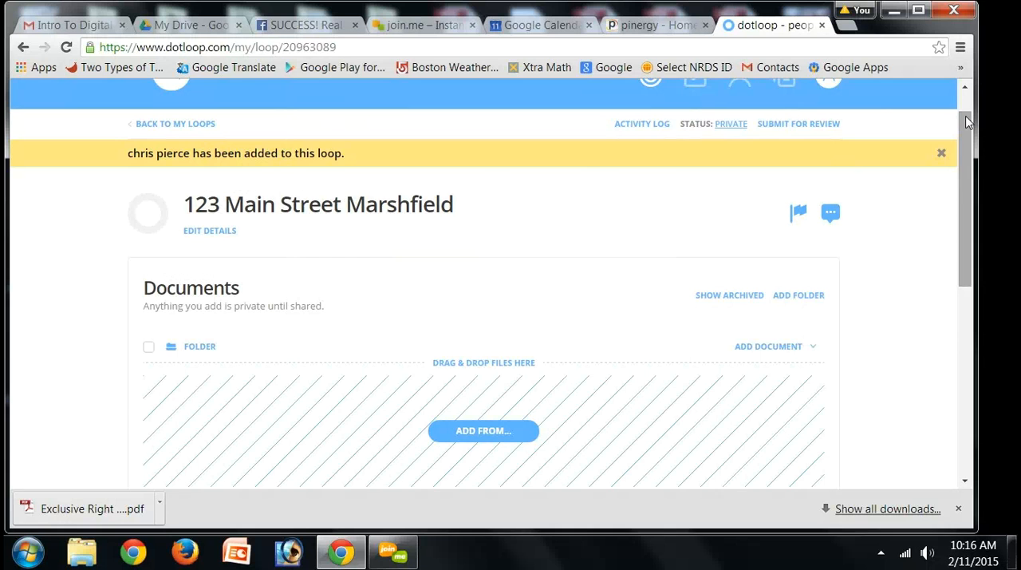
Step: Add all the documents in the Listing Package template folder to the 123 Main Street Marshfield loop
{"action": "scroll", "coordinate": [967, 167], "scroll_direction": "down", "scroll_amount": 3}
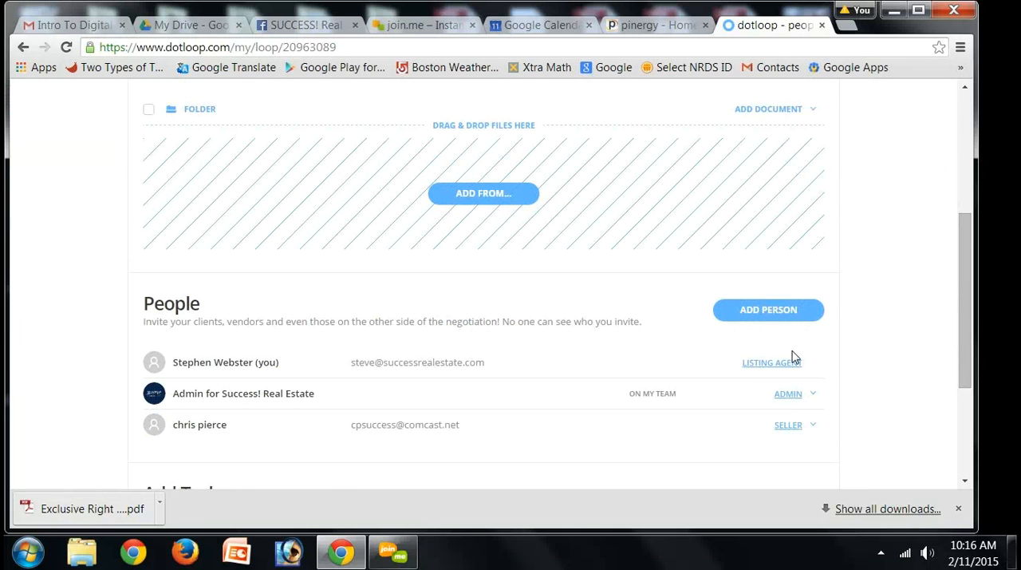
{"action": "scroll", "coordinate": [793, 358], "scroll_direction": "down", "scroll_amount": 1}
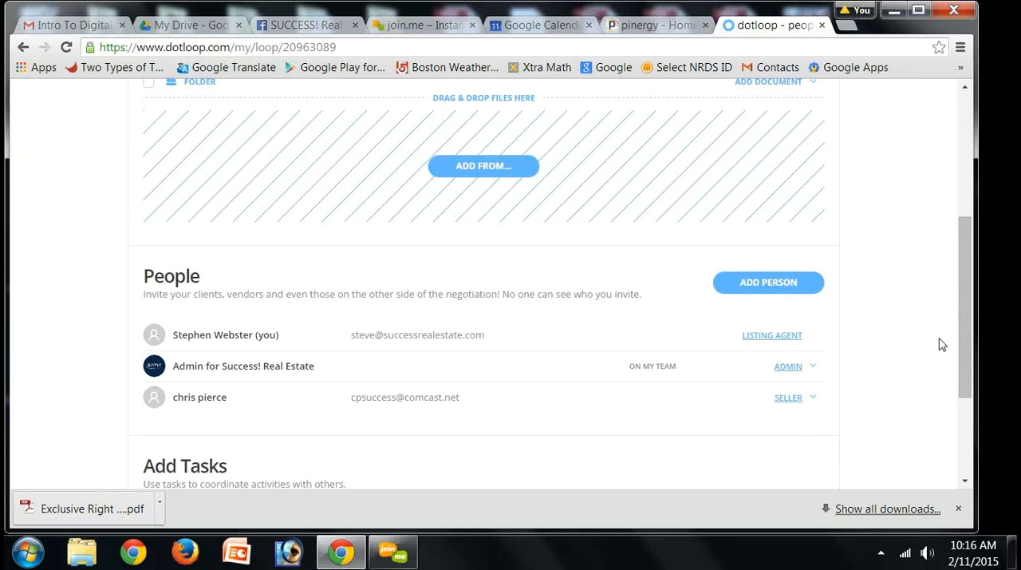
{"action": "left_click_drag", "start_coordinate": [966, 340], "coordinate": [957, 264]}
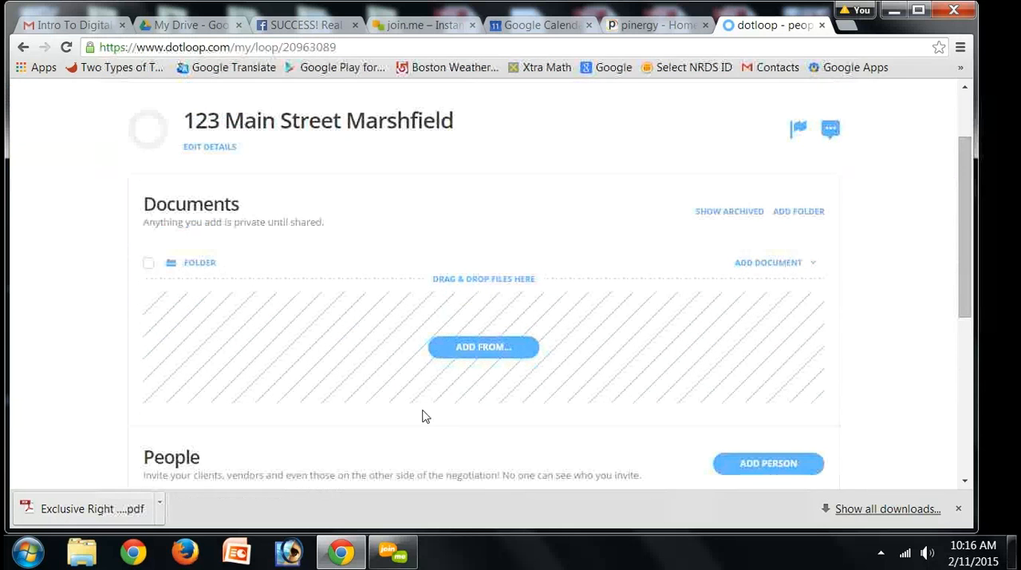
{"action": "left_click", "coordinate": [480, 358]}
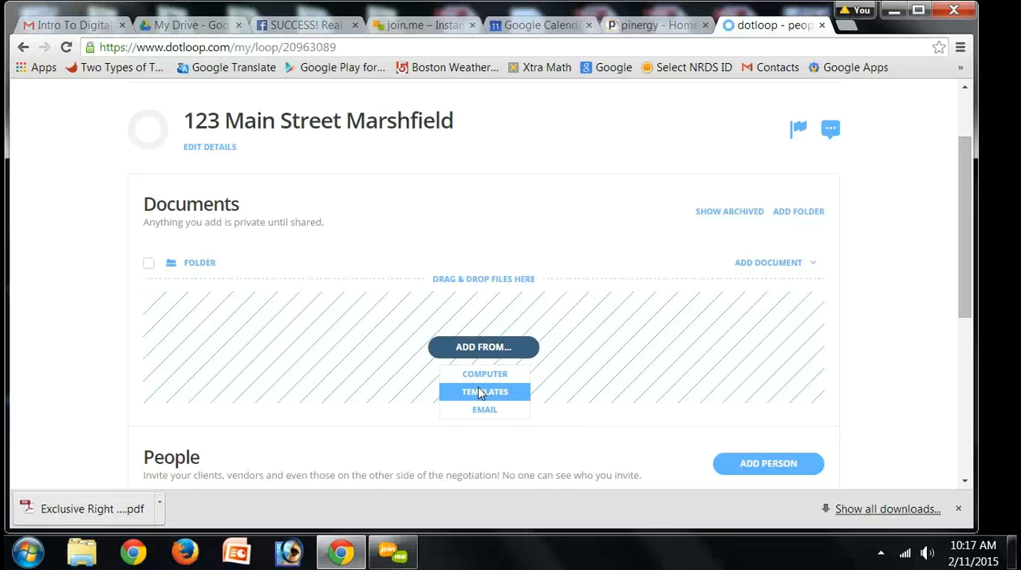
{"action": "left_click", "coordinate": [481, 392]}
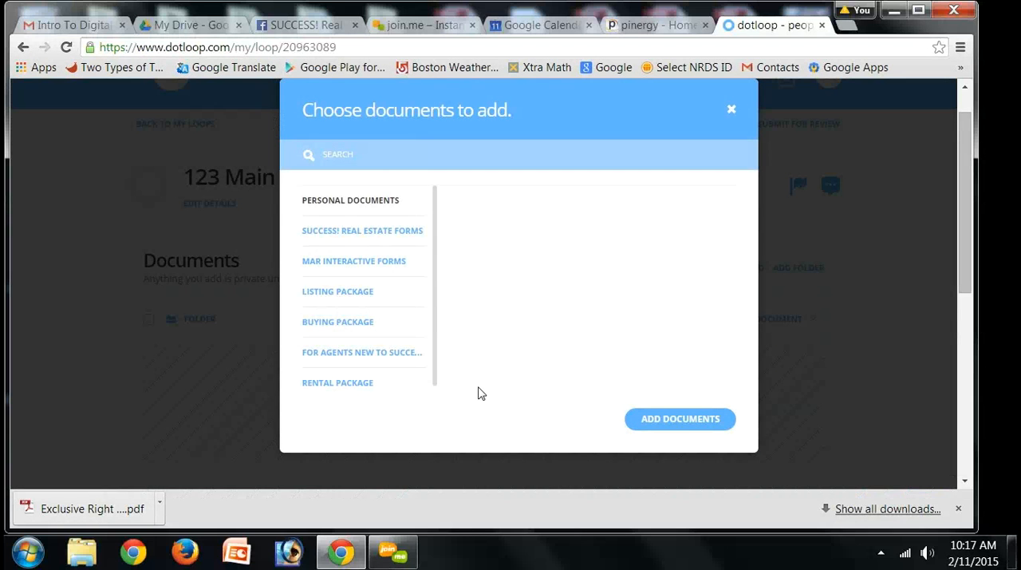
{"action": "left_click", "coordinate": [346, 295]}
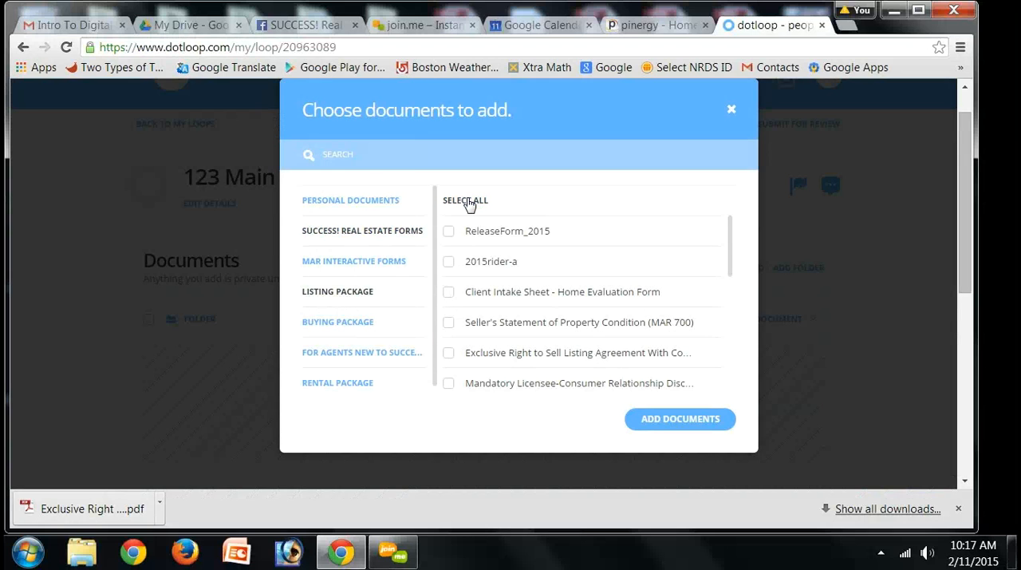
{"action": "left_click", "coordinate": [469, 201]}
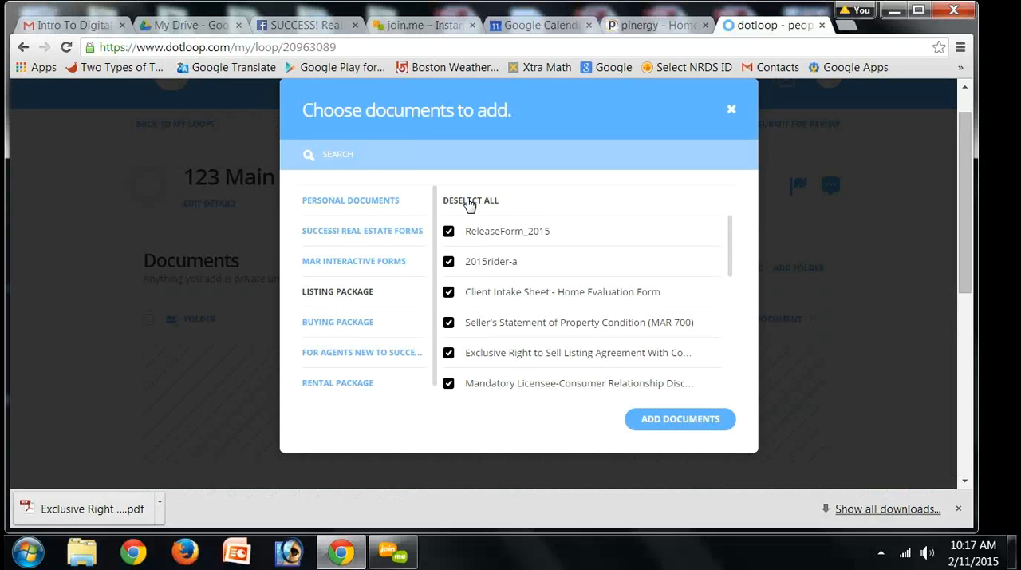
{"action": "left_click", "coordinate": [644, 421]}
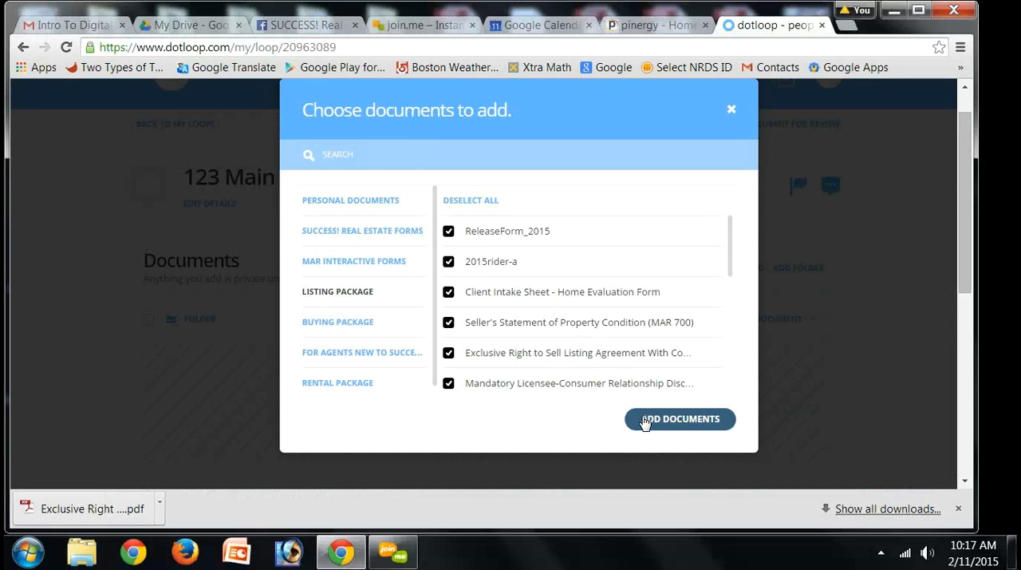
{"action": "left_click", "coordinate": [645, 422]}
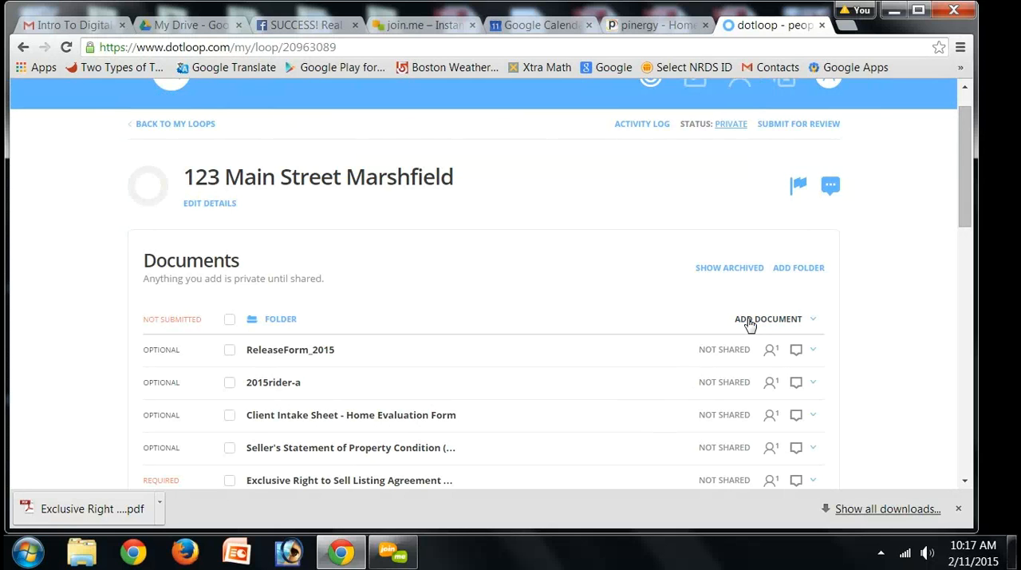
Step: Look through the MAR Interactive Forms template folder without adding anything, and check the loop's document list
{"action": "left_click", "coordinate": [751, 321]}
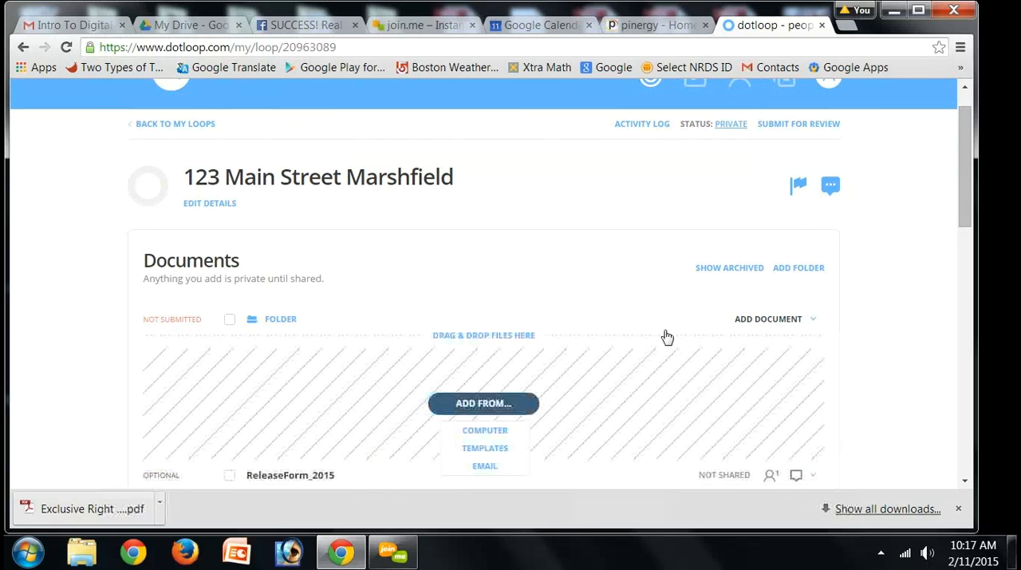
{"action": "left_click", "coordinate": [493, 450]}
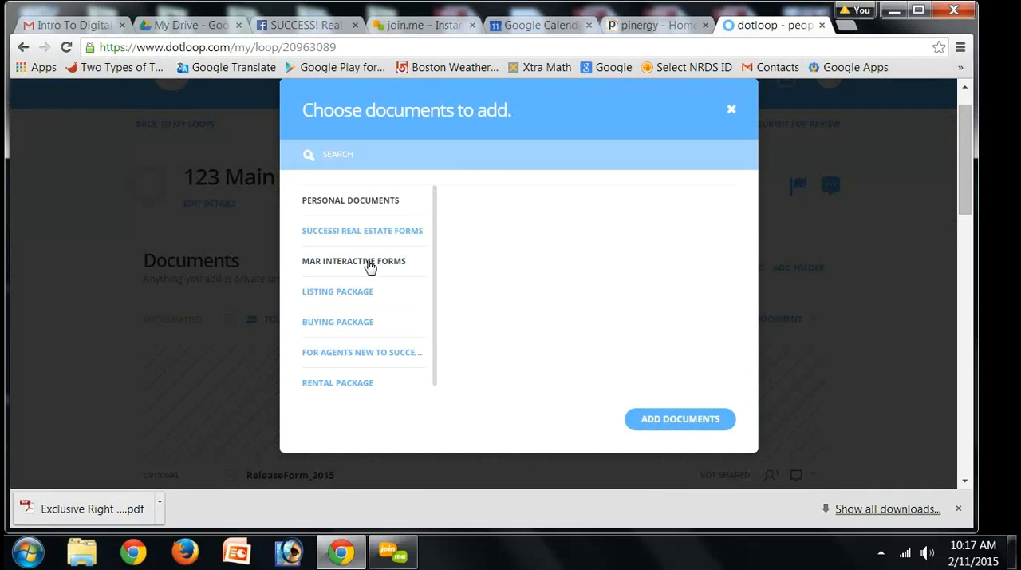
{"action": "left_click", "coordinate": [354, 262]}
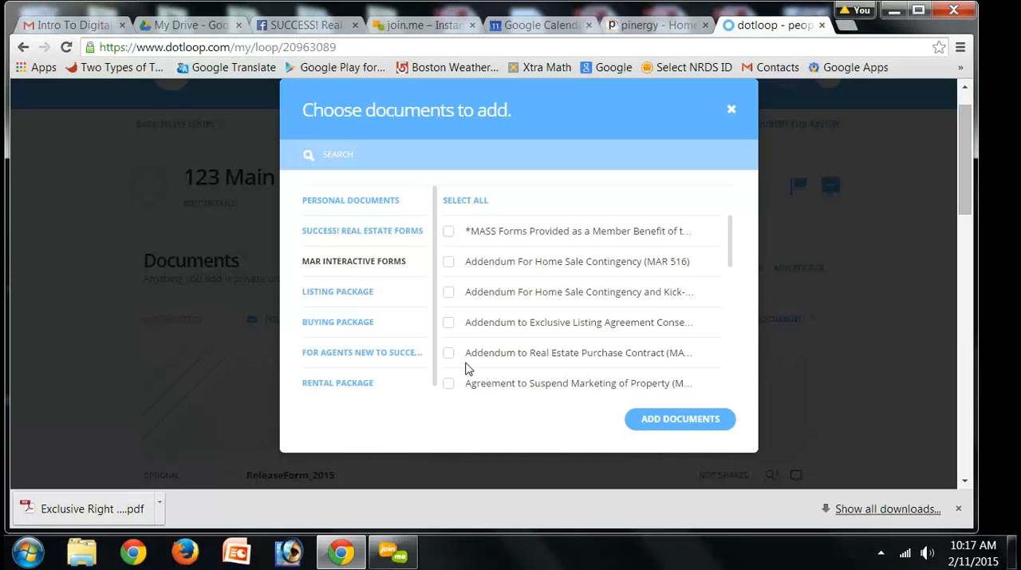
{"action": "left_click", "coordinate": [733, 113]}
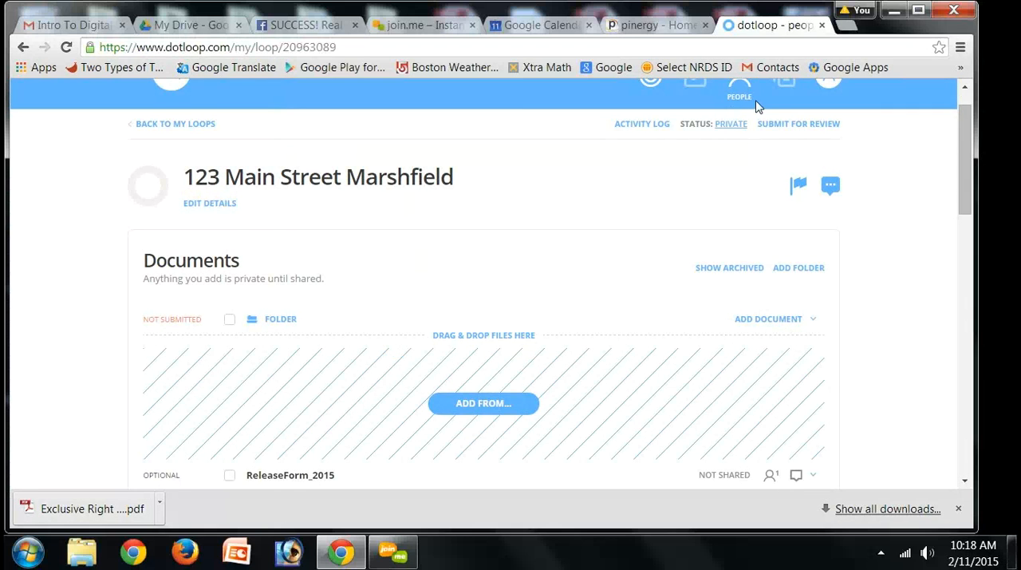
{"action": "left_click_drag", "start_coordinate": [969, 126], "coordinate": [969, 207]}
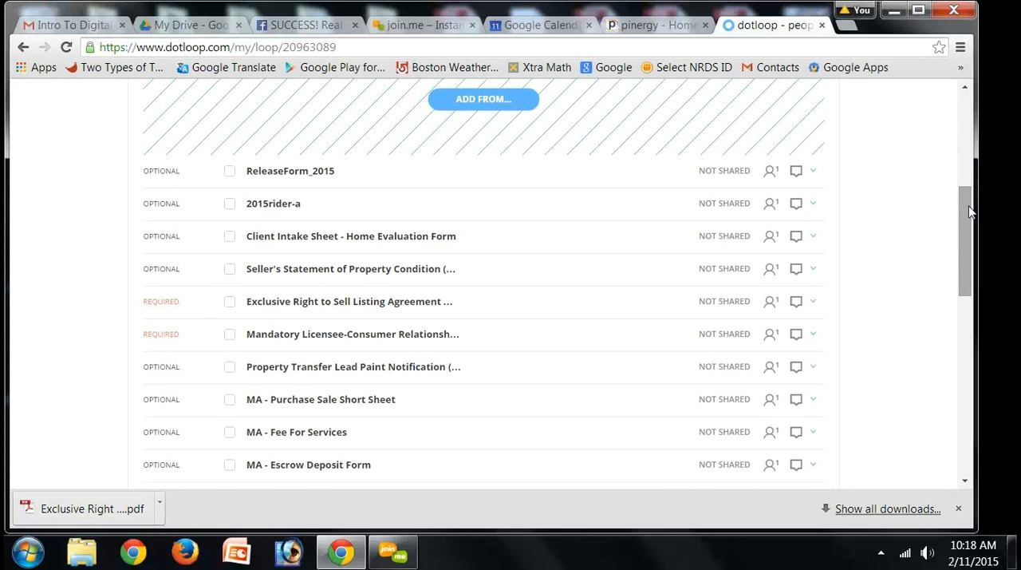
Step: Open the loop's details for editing and check the people and roles assigned to it
{"action": "left_click_drag", "start_coordinate": [970, 211], "coordinate": [961, 162]}
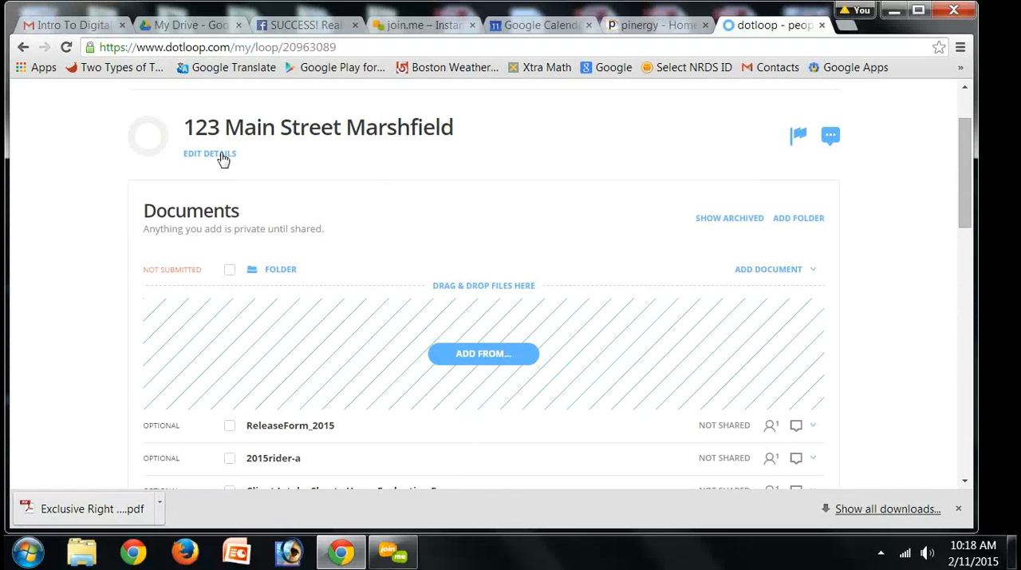
{"action": "left_click", "coordinate": [222, 158]}
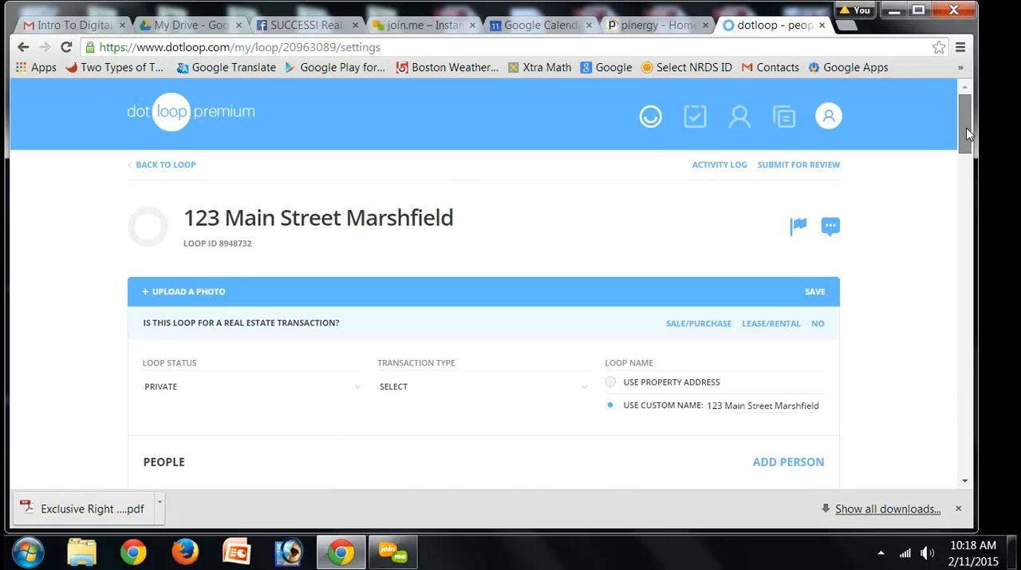
{"action": "scroll", "coordinate": [967, 128], "scroll_direction": "down", "scroll_amount": 3}
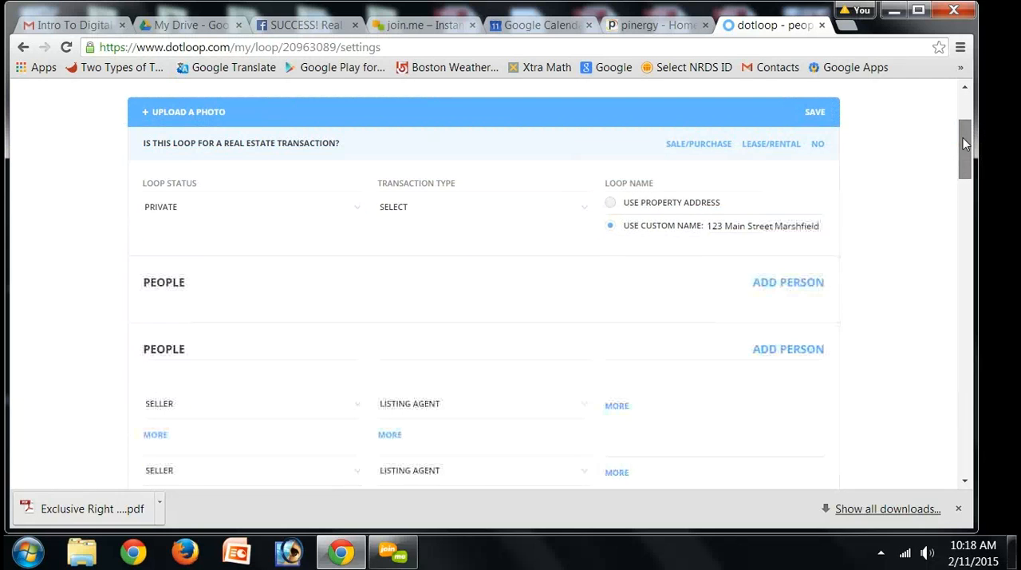
{"action": "left_click_drag", "start_coordinate": [963, 139], "coordinate": [963, 151]}
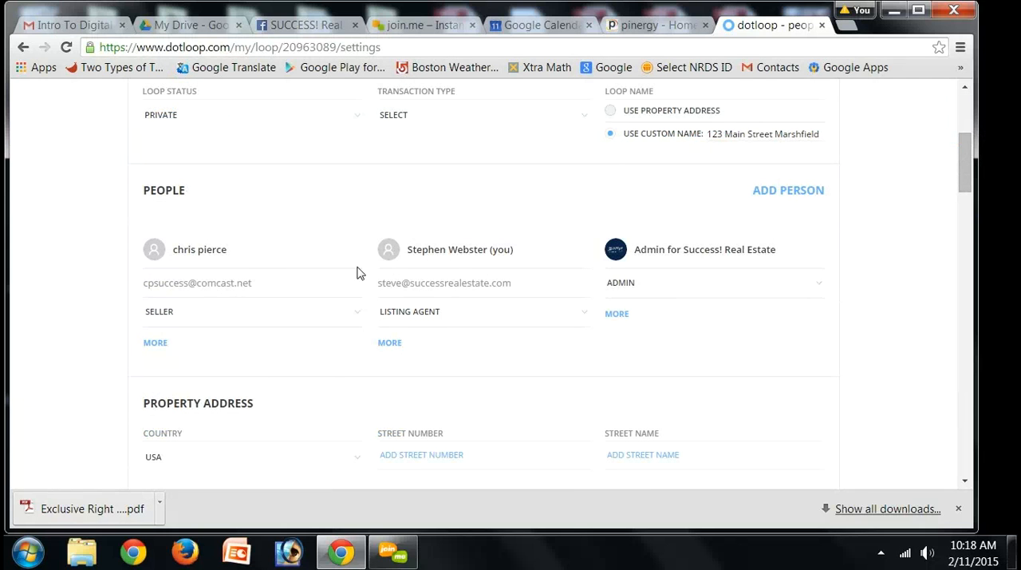
{"action": "left_click", "coordinate": [506, 310]}
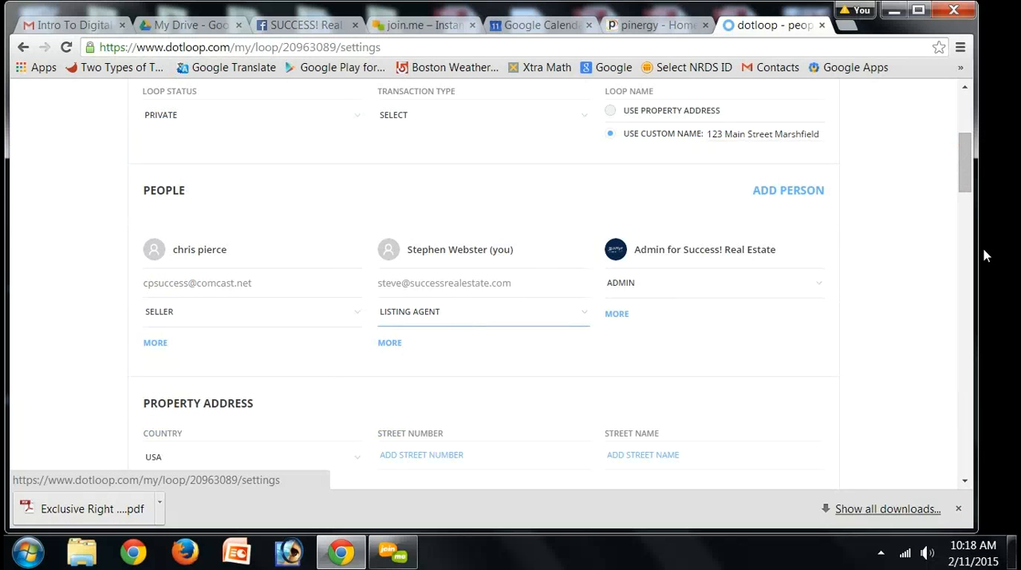
Step: Fill in the street number, street name and city of the property address to match the loop's name
{"action": "scroll", "coordinate": [968, 198], "scroll_direction": "down", "scroll_amount": 3}
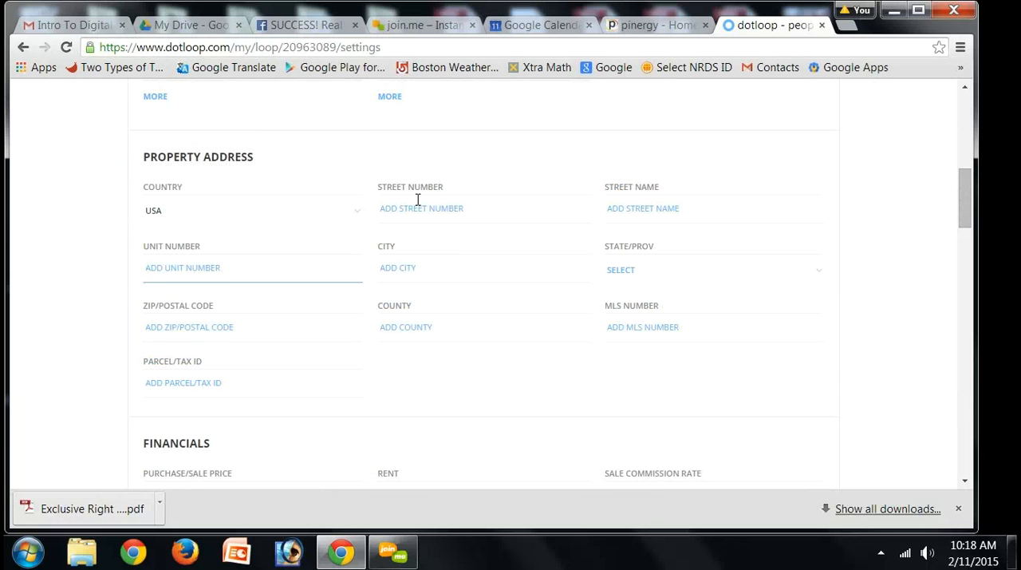
{"action": "left_click", "coordinate": [417, 200]}
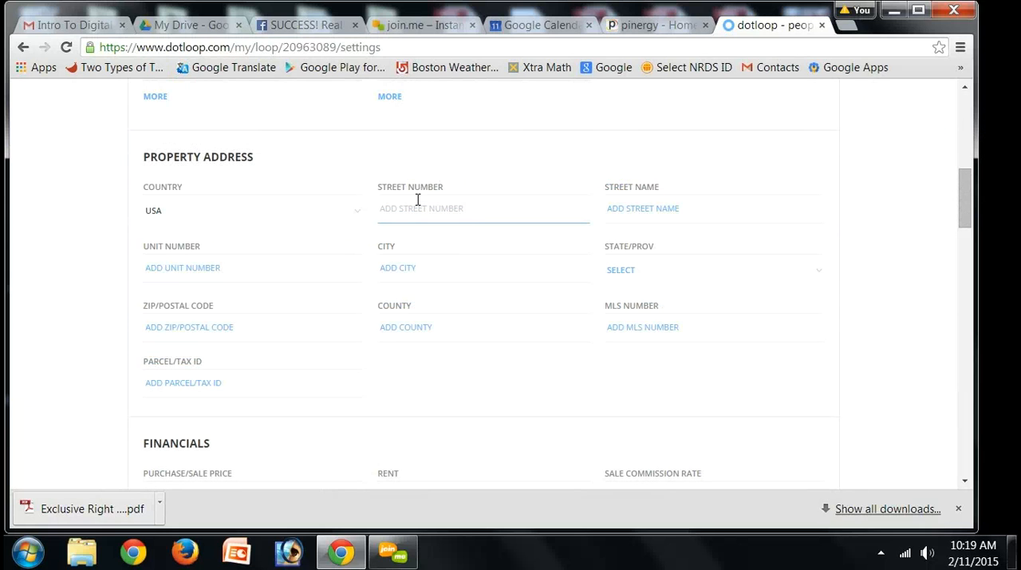
{"action": "type", "text": "123"}
{"action": "left_click", "coordinate": [631, 214]}
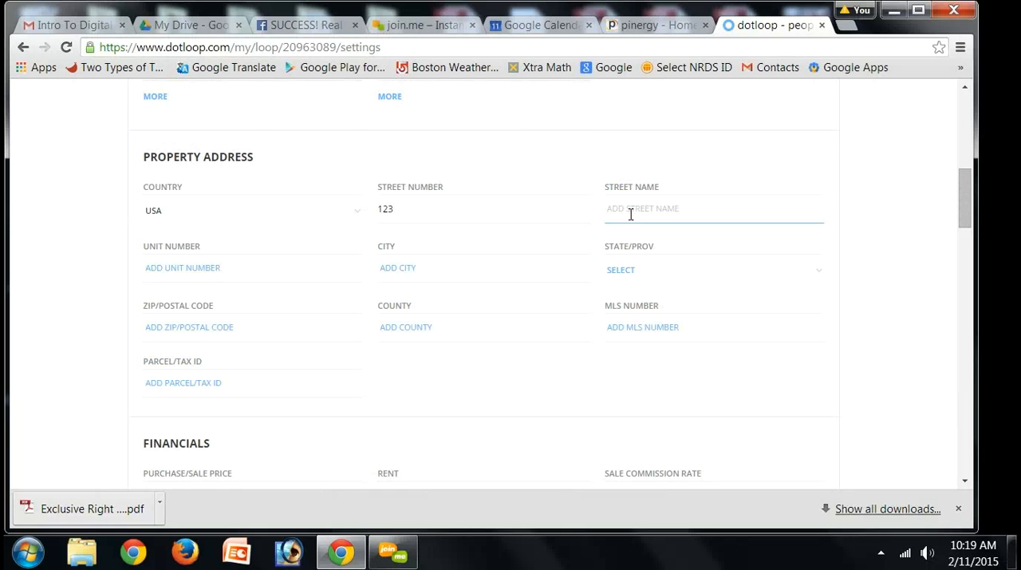
{"action": "type", "text": "Main Street"}
{"action": "left_click", "coordinate": [393, 268]}
{"action": "type", "text": "Marshfield"}
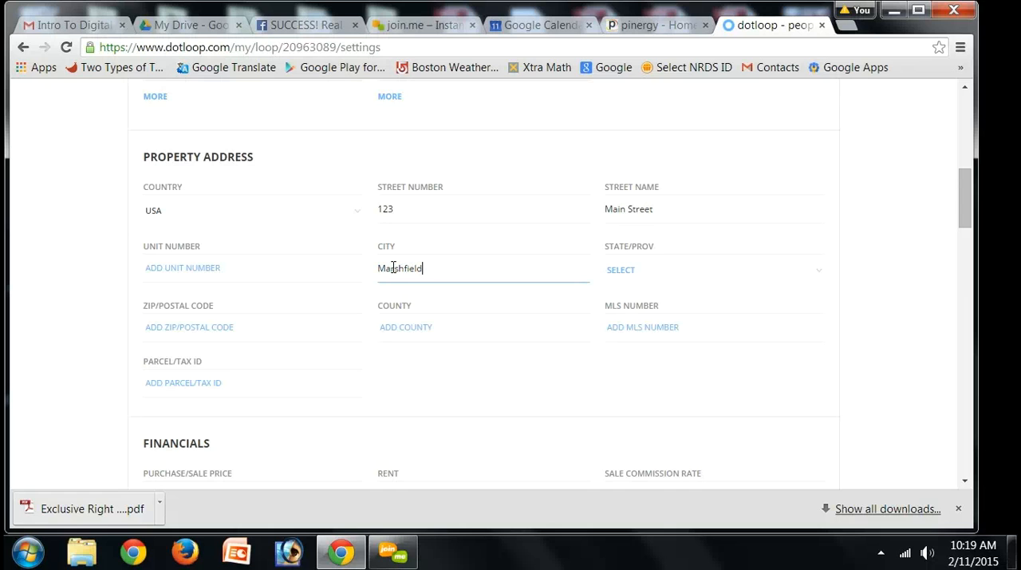
Step: Set the property's state to MA and enter its ZIP code
{"action": "key", "text": "Tab"}
{"action": "key", "text": "m"}
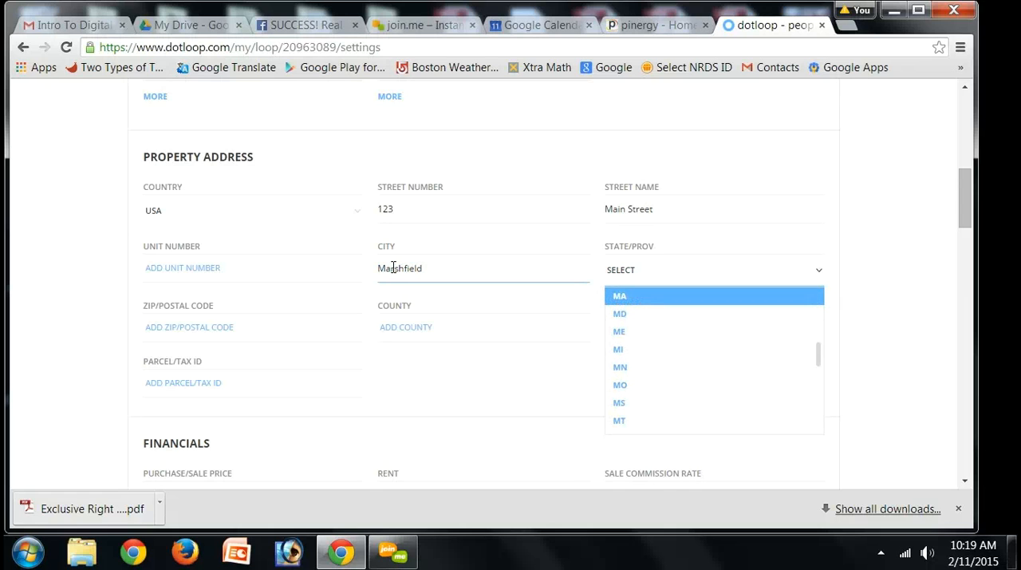
{"action": "key", "text": "Tab"}
{"action": "key", "text": "Tab"}
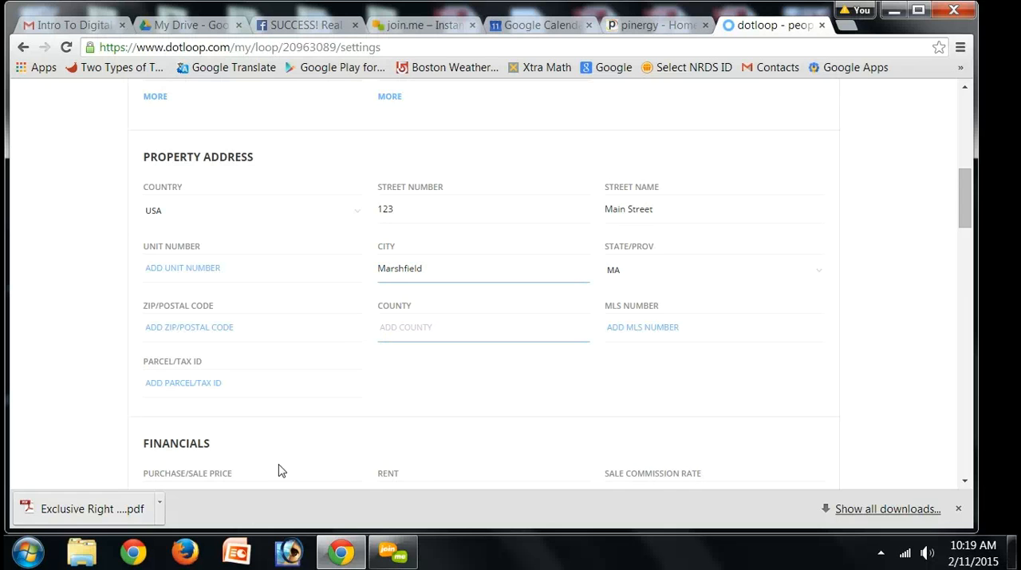
{"action": "left_click", "coordinate": [169, 325]}
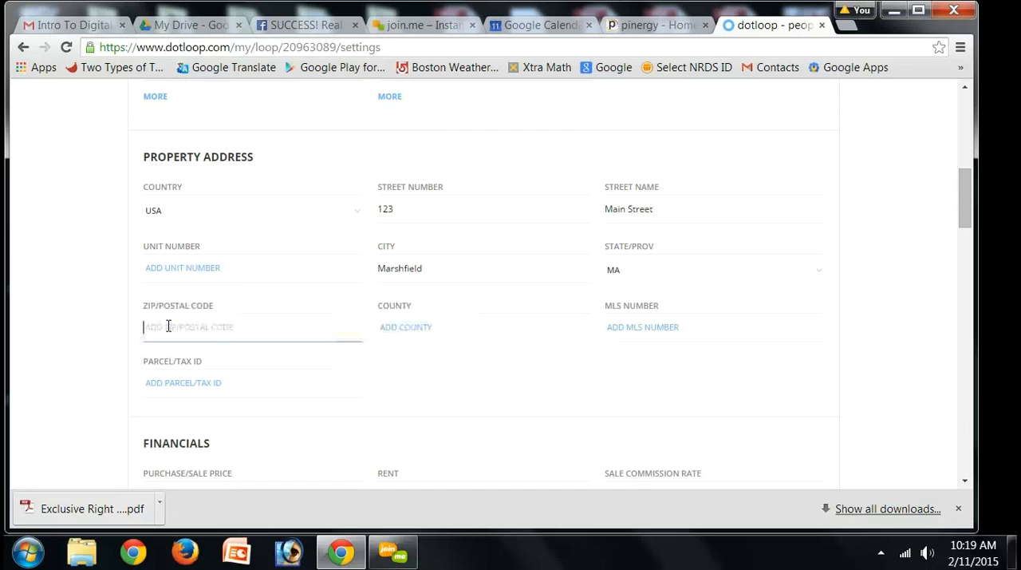
{"action": "type", "text": "02050"}
{"action": "left_click", "coordinate": [471, 46]}
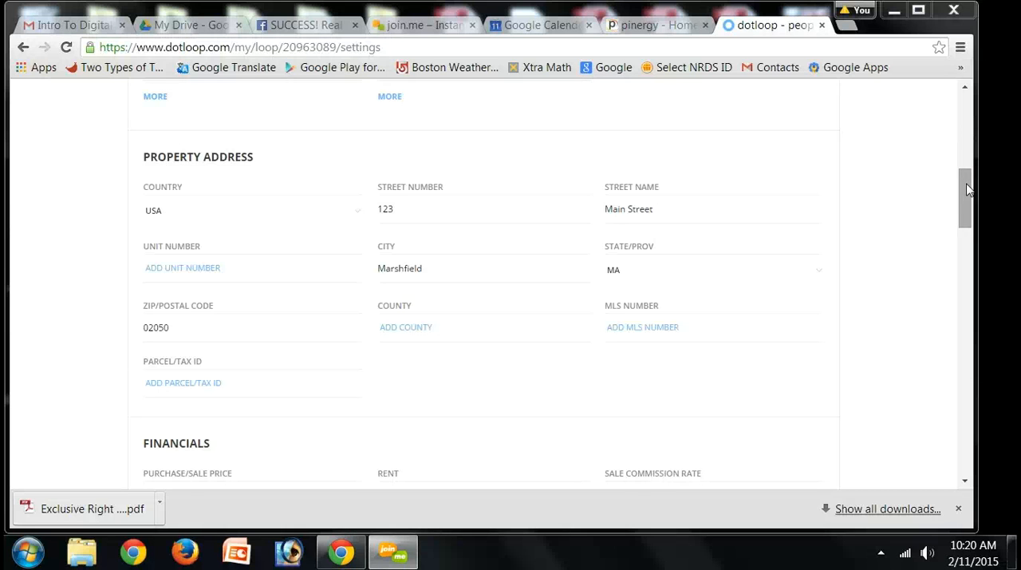
Step: Examine the remaining sections of the loop details form, from financials and contract dates to listing information and geographic description
{"action": "left_click_drag", "start_coordinate": [966, 185], "coordinate": [966, 188]}
{"action": "scroll", "coordinate": [965, 196], "scroll_direction": "up", "scroll_amount": 1}
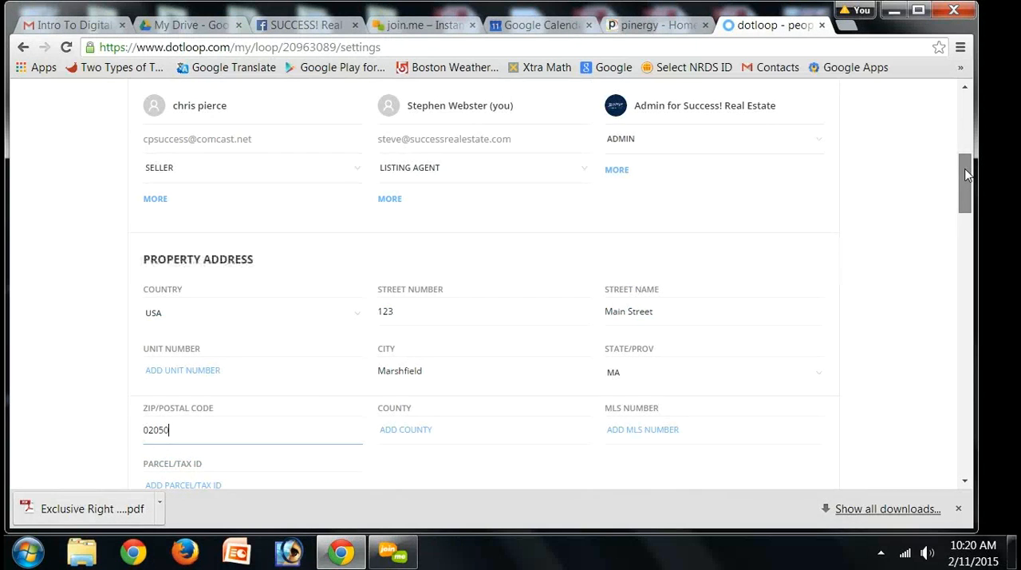
{"action": "scroll", "coordinate": [961, 198], "scroll_direction": "down", "scroll_amount": 3}
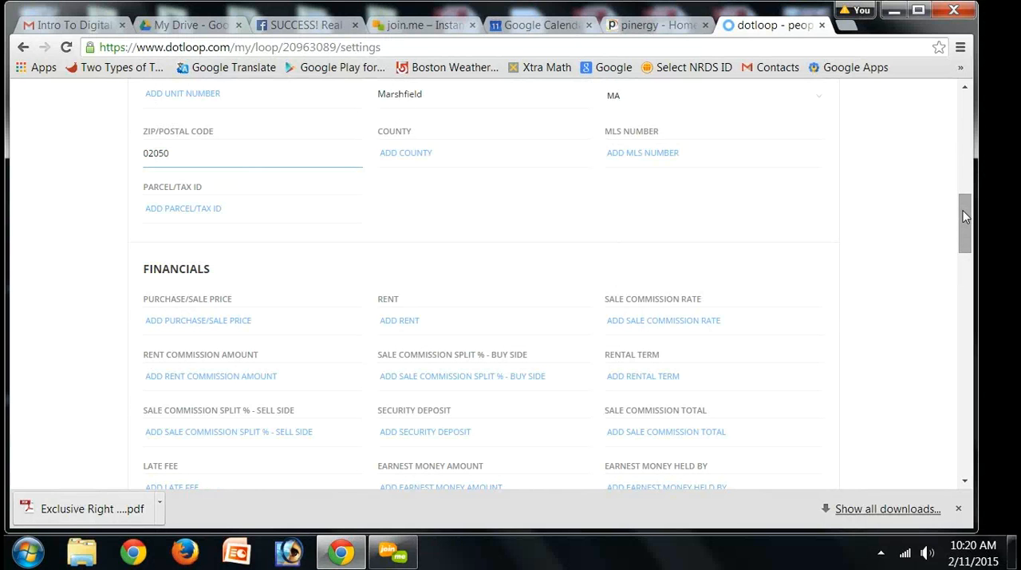
{"action": "left_click_drag", "start_coordinate": [963, 211], "coordinate": [963, 237]}
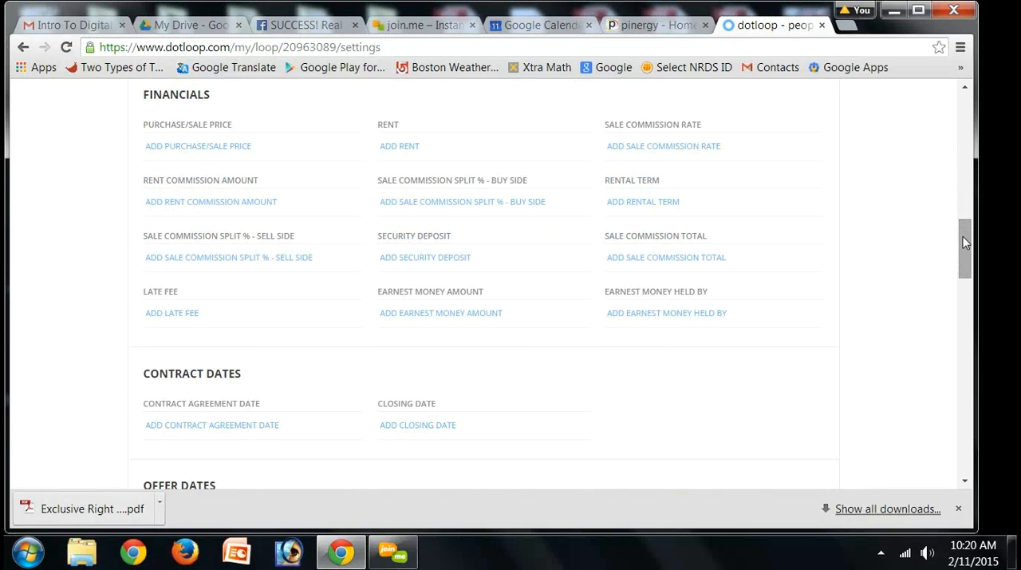
{"action": "left_click_drag", "start_coordinate": [964, 242], "coordinate": [963, 269]}
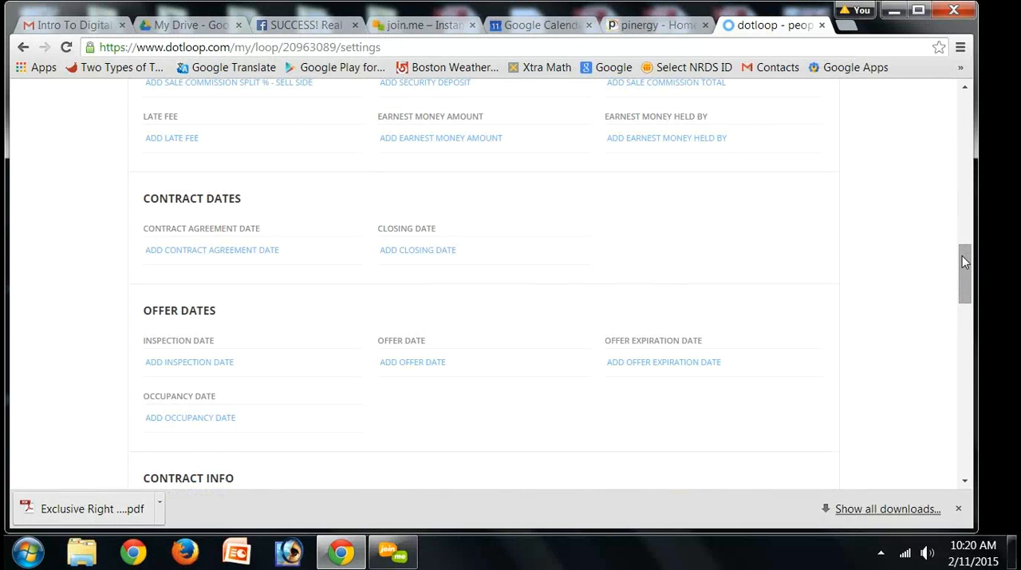
{"action": "scroll", "coordinate": [961, 273], "scroll_direction": "down", "scroll_amount": 3}
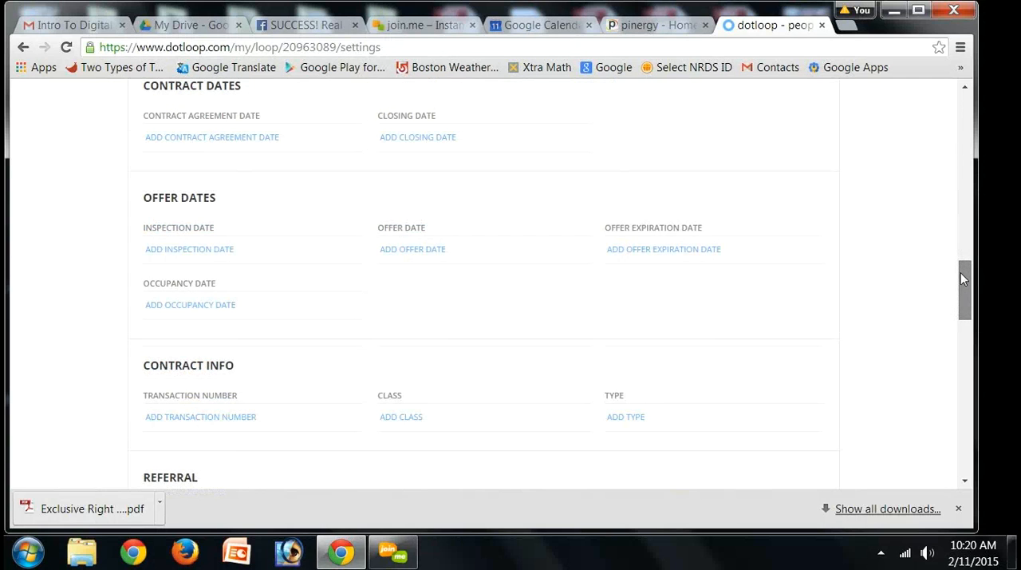
{"action": "scroll", "coordinate": [960, 292], "scroll_direction": "down", "scroll_amount": 3}
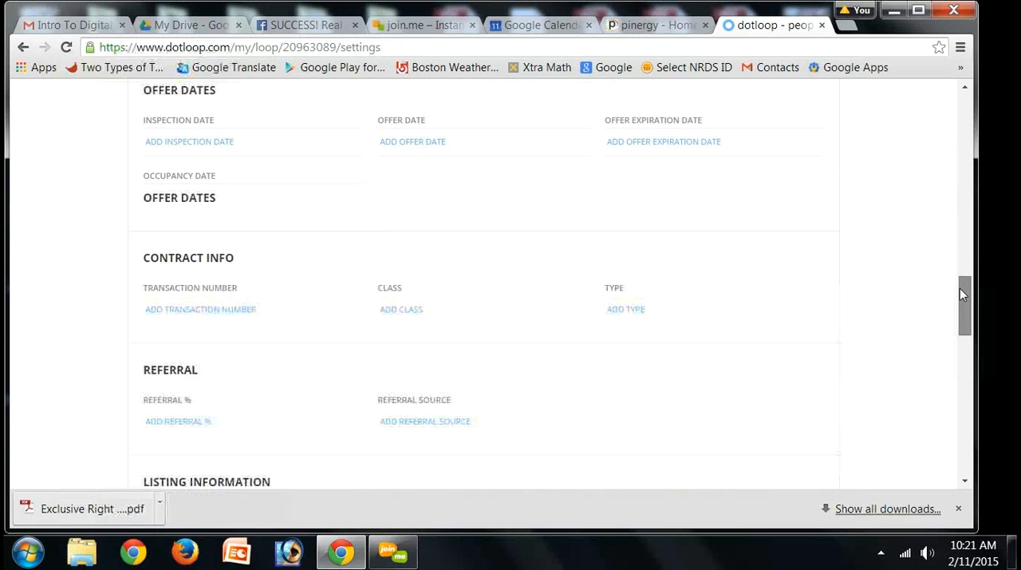
{"action": "scroll", "coordinate": [958, 303], "scroll_direction": "down", "scroll_amount": 3}
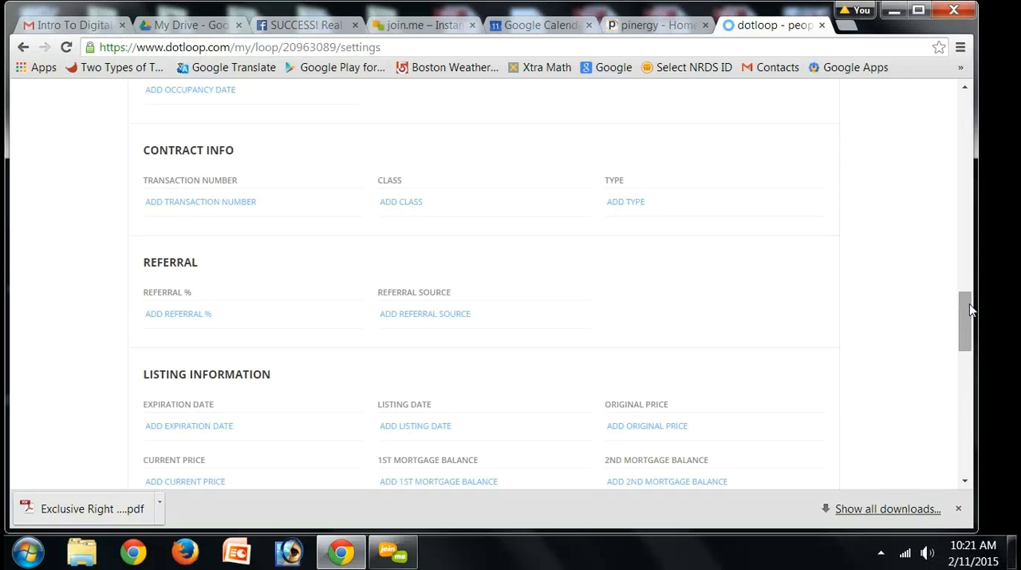
{"action": "scroll", "coordinate": [967, 339], "scroll_direction": "down", "scroll_amount": 3}
{"action": "scroll", "coordinate": [968, 340], "scroll_direction": "down", "scroll_amount": 5}
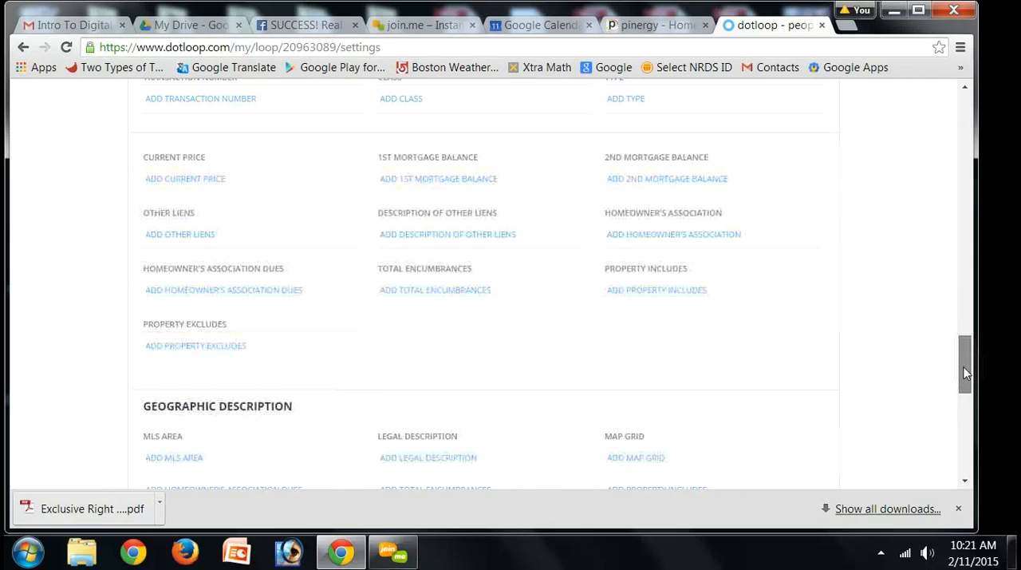
Step: Save the loop details and return to the 123 Main Street Marshfield loop
{"action": "scroll", "coordinate": [961, 378], "scroll_direction": "down", "scroll_amount": 5}
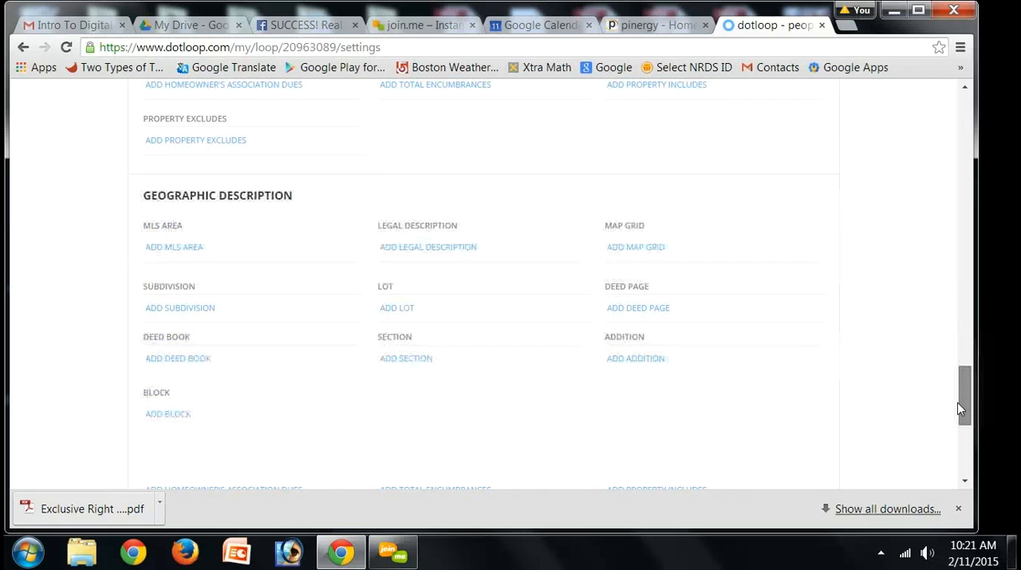
{"action": "scroll", "coordinate": [957, 412], "scroll_direction": "down", "scroll_amount": 2}
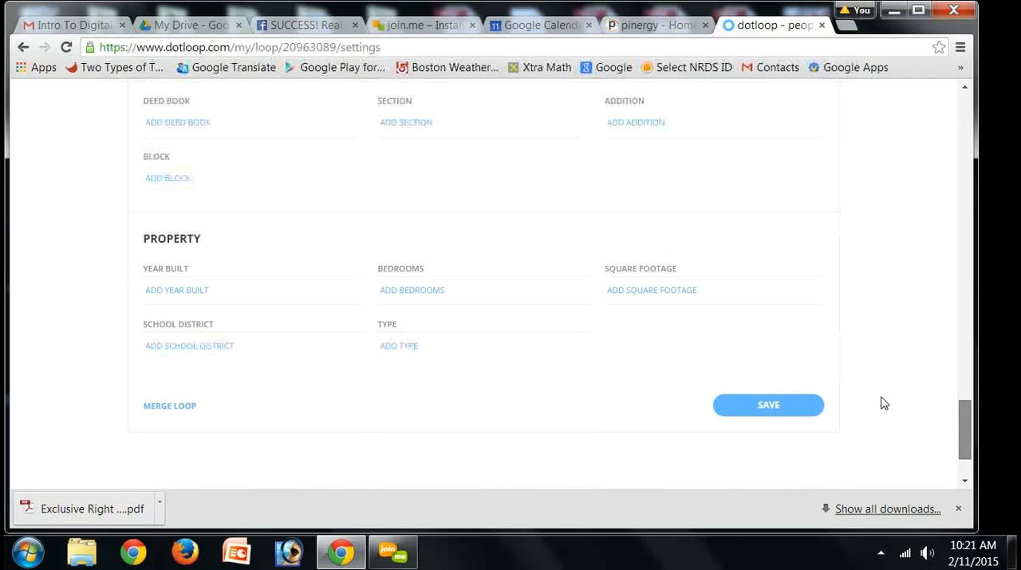
{"action": "left_click", "coordinate": [766, 409]}
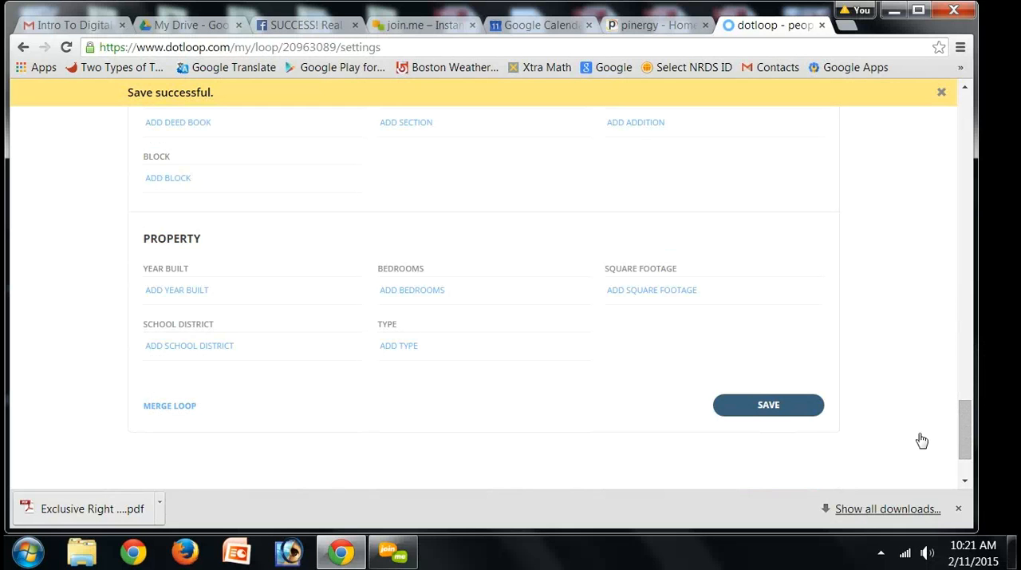
{"action": "scroll", "coordinate": [962, 183], "scroll_direction": "up", "scroll_amount": 15}
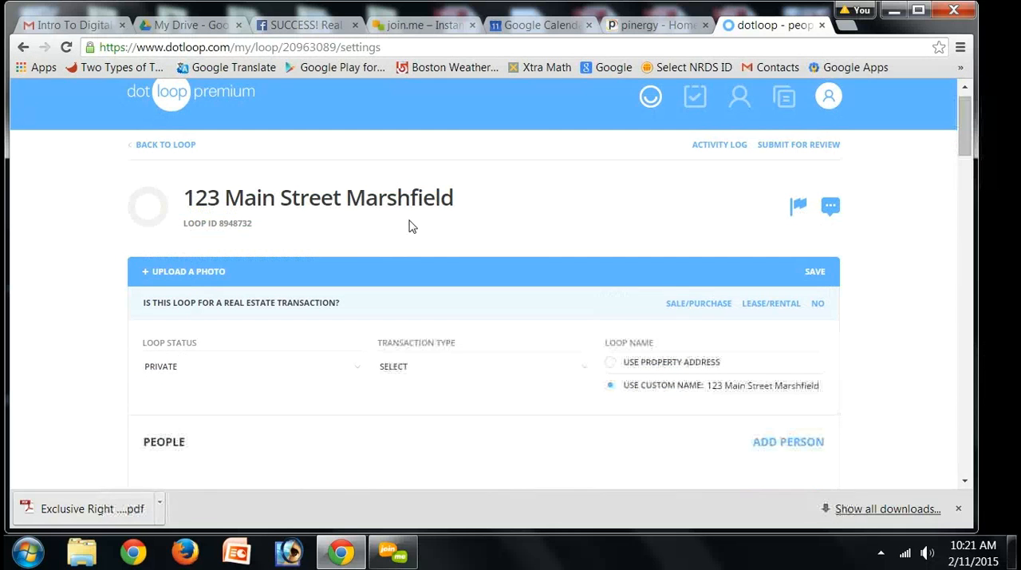
{"action": "left_click", "coordinate": [278, 200]}
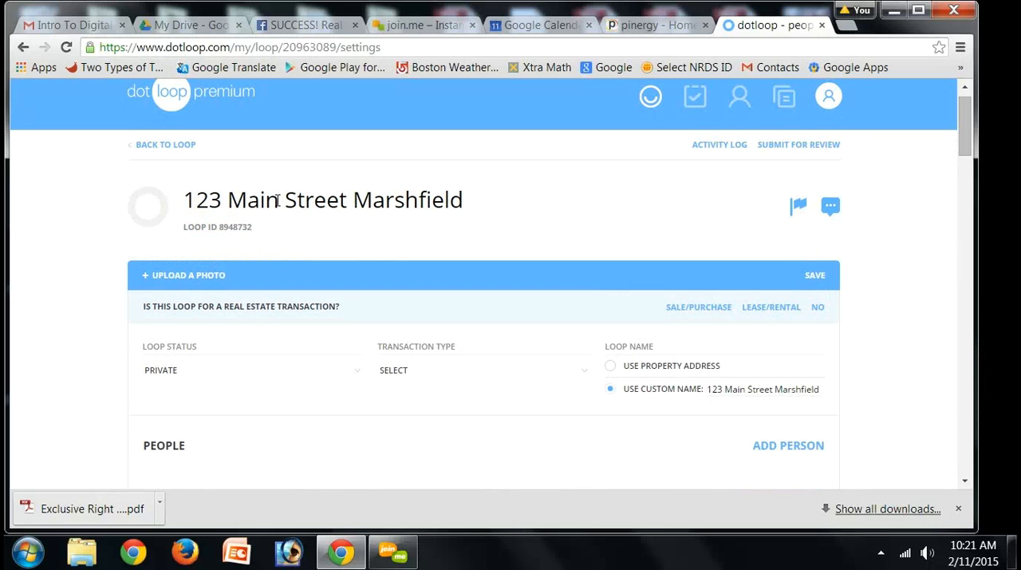
{"action": "left_click", "coordinate": [146, 151]}
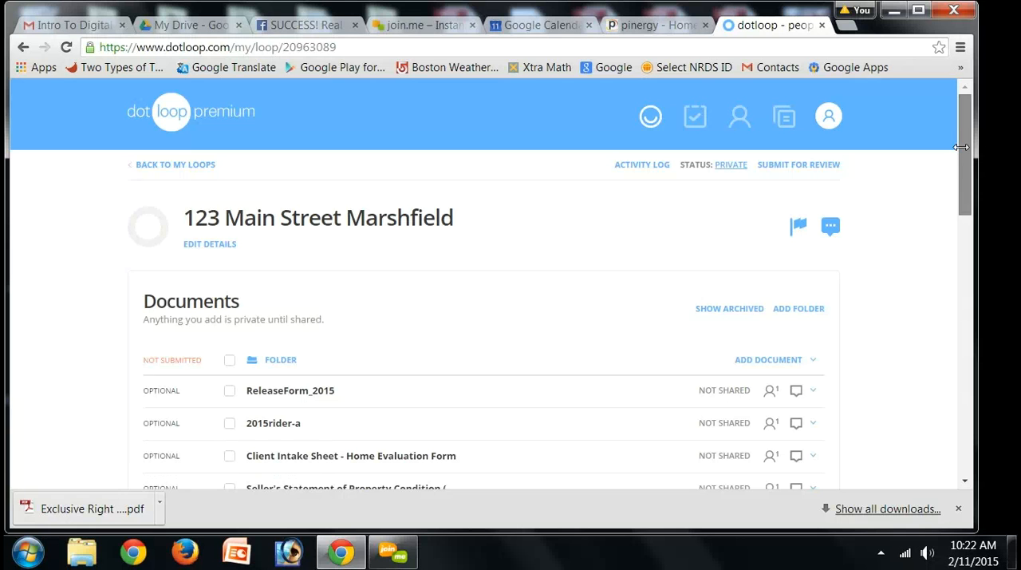
Step: Open the Exclusive Right to Sell Listing Agreement, assign the suggested people to the Seller 1 and Listing Agent 1 roles, and dismiss the notices
{"action": "scroll", "coordinate": [962, 136], "scroll_direction": "down", "scroll_amount": 2}
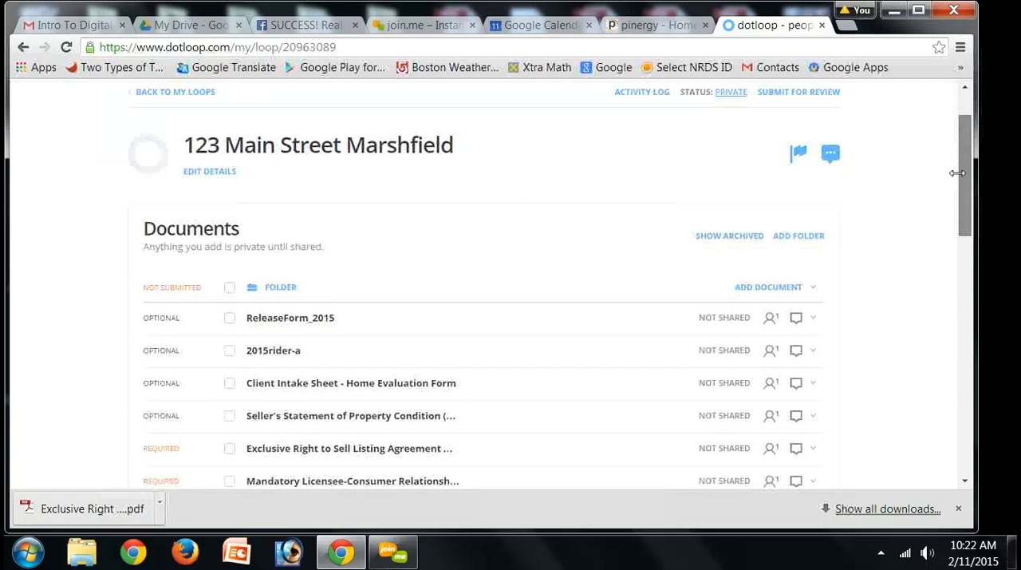
{"action": "scroll", "coordinate": [330, 422], "scroll_direction": "down", "scroll_amount": 1}
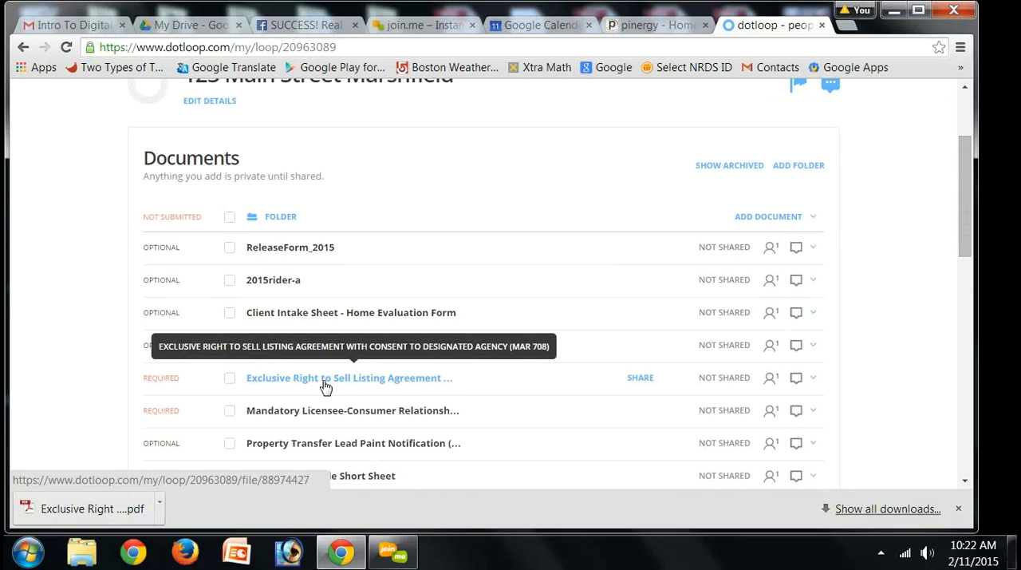
{"action": "left_click", "coordinate": [325, 385]}
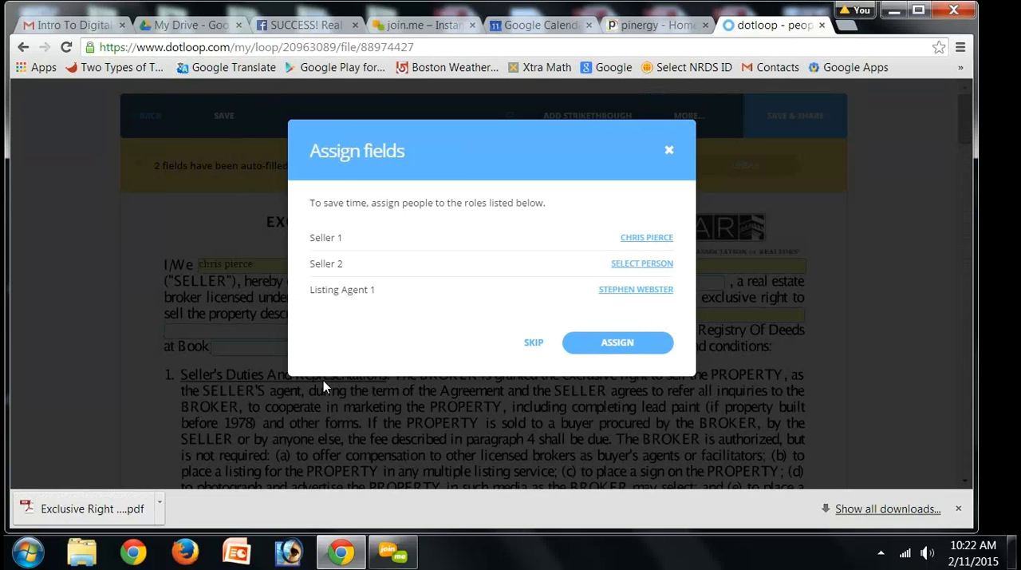
{"action": "left_click", "coordinate": [604, 347]}
{"action": "left_click", "coordinate": [656, 240]}
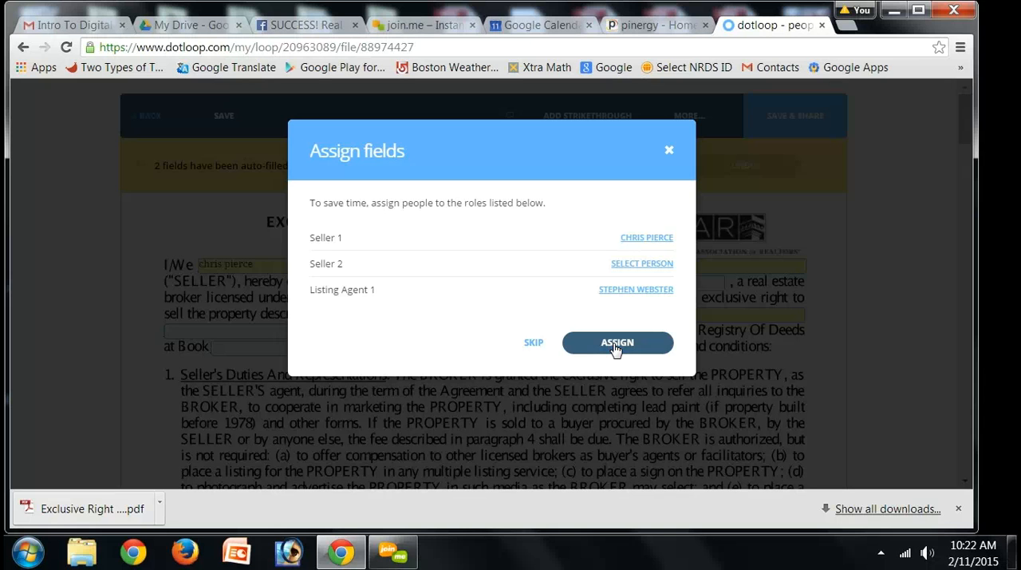
{"action": "left_click", "coordinate": [615, 345]}
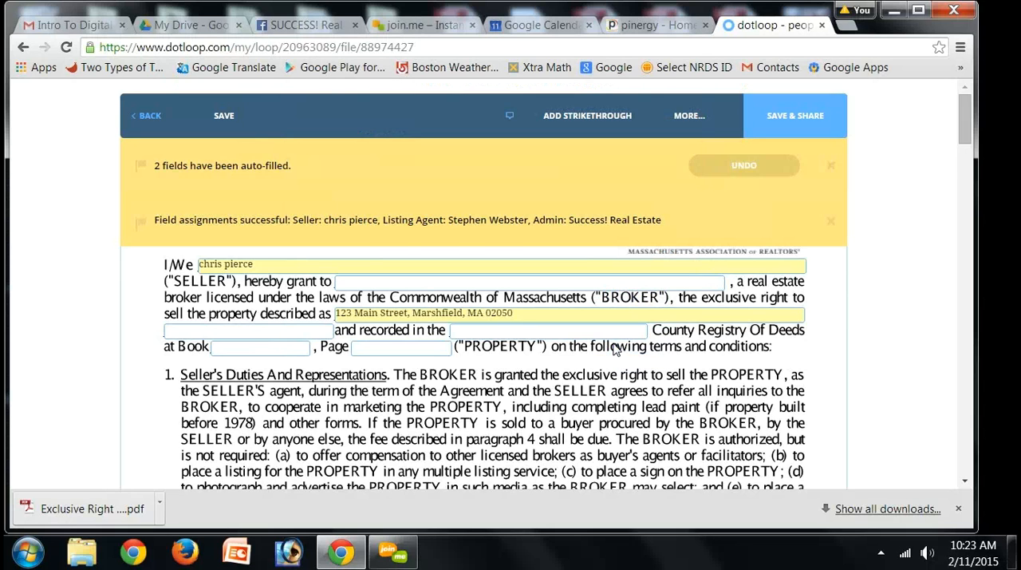
{"action": "left_click", "coordinate": [830, 170]}
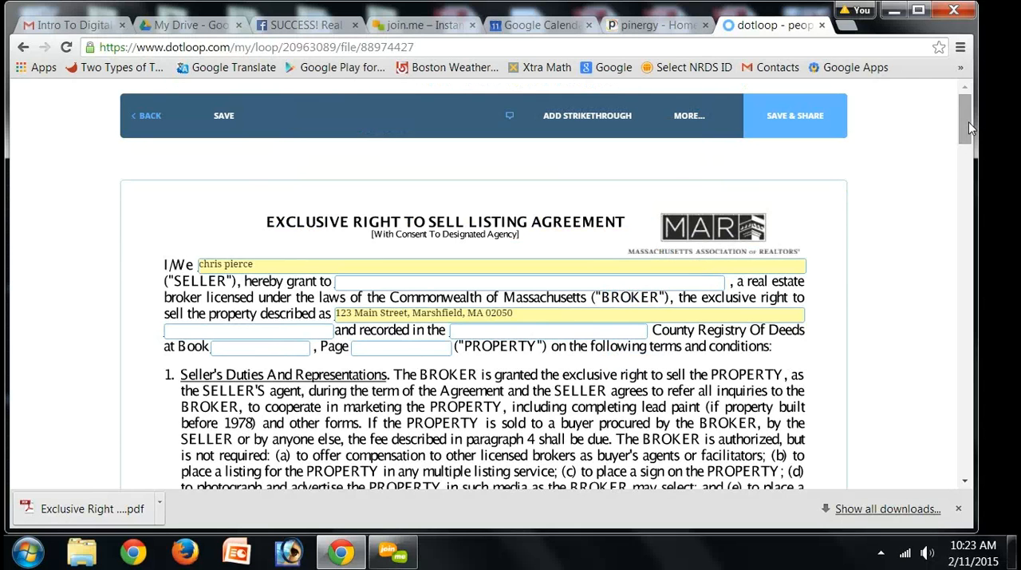
Step: Set the listing period to begin 02/27/2015 and end 02/28/2015, and enter 10 days after expiration in the Broker's Fee clause
{"action": "left_click_drag", "start_coordinate": [971, 127], "coordinate": [971, 200]}
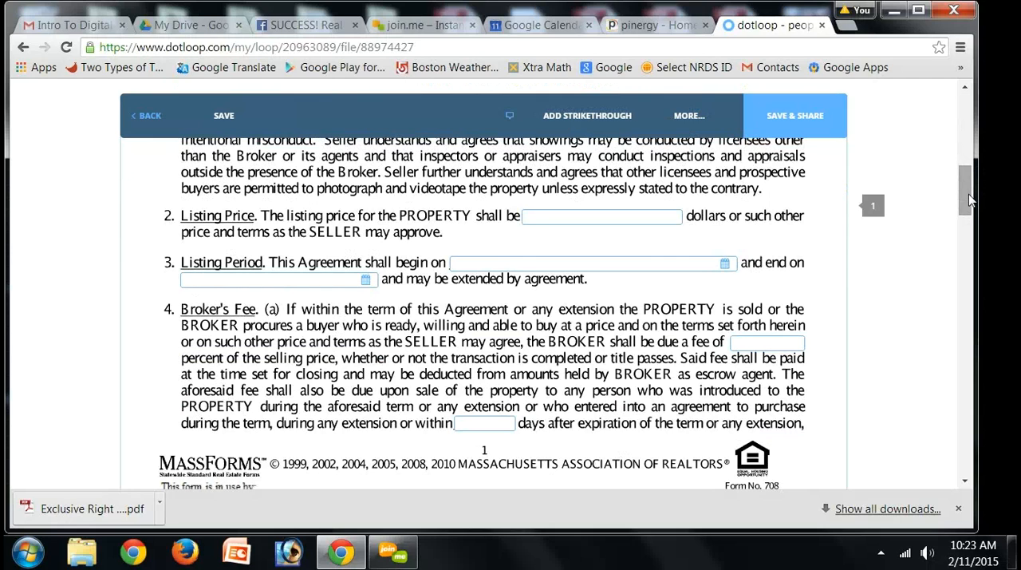
{"action": "left_click", "coordinate": [725, 265]}
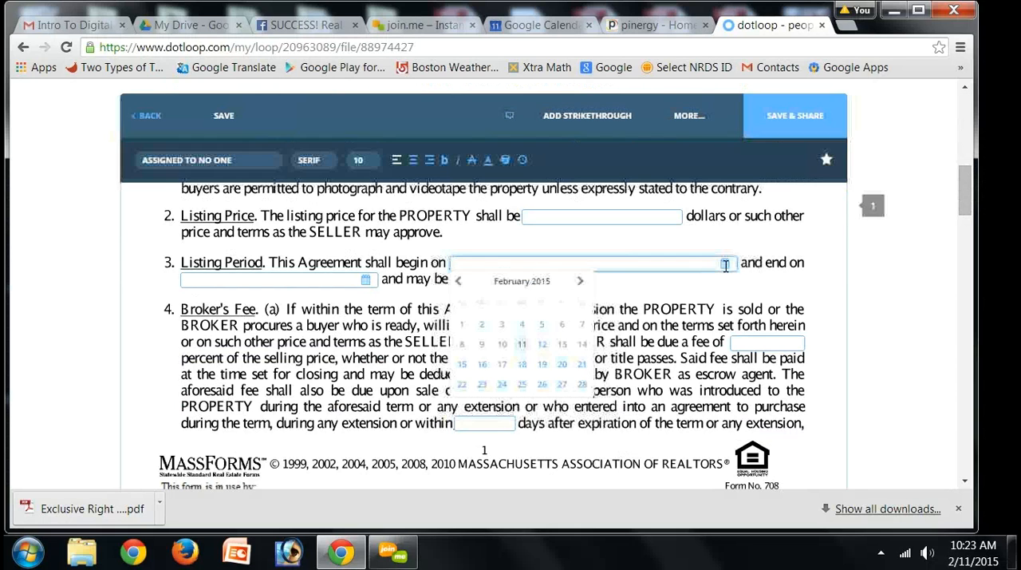
{"action": "left_click", "coordinate": [563, 386]}
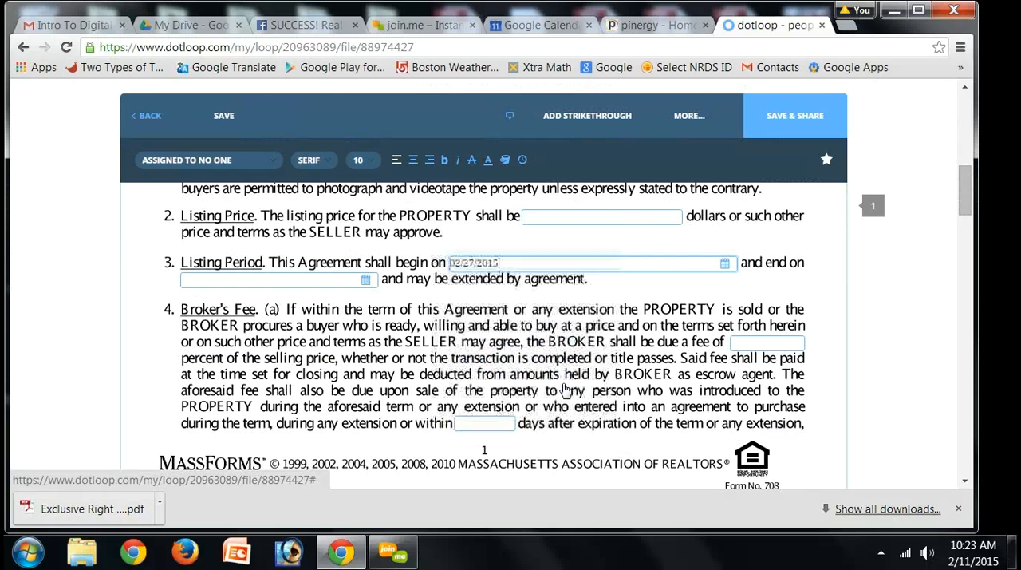
{"action": "left_click", "coordinate": [366, 279]}
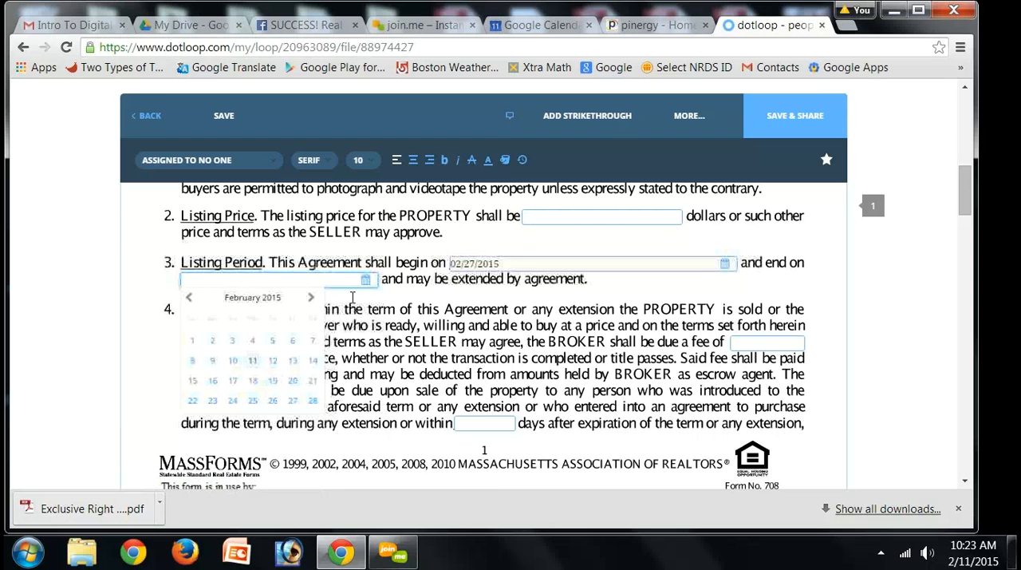
{"action": "left_click", "coordinate": [313, 402]}
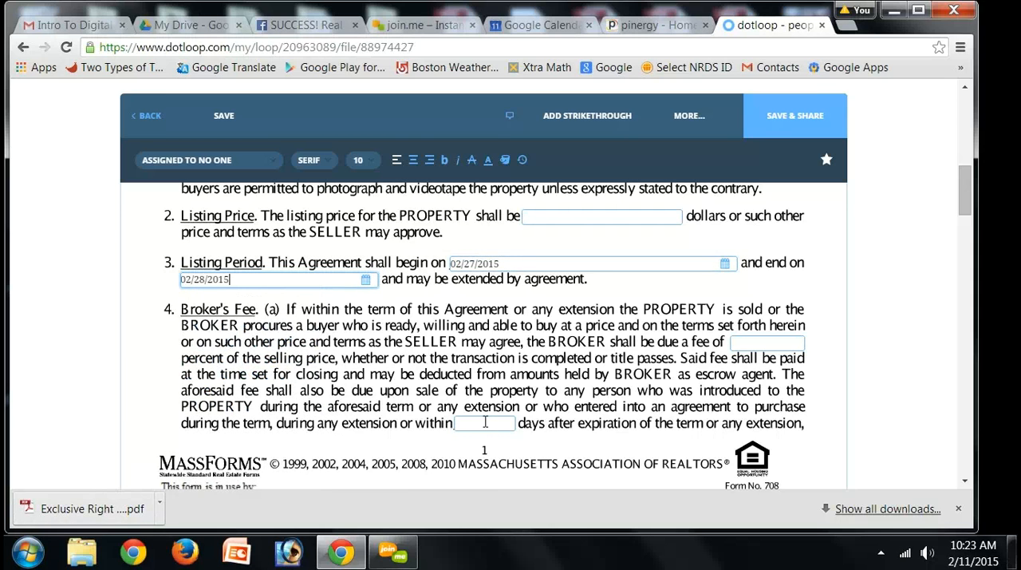
{"action": "left_click", "coordinate": [484, 422]}
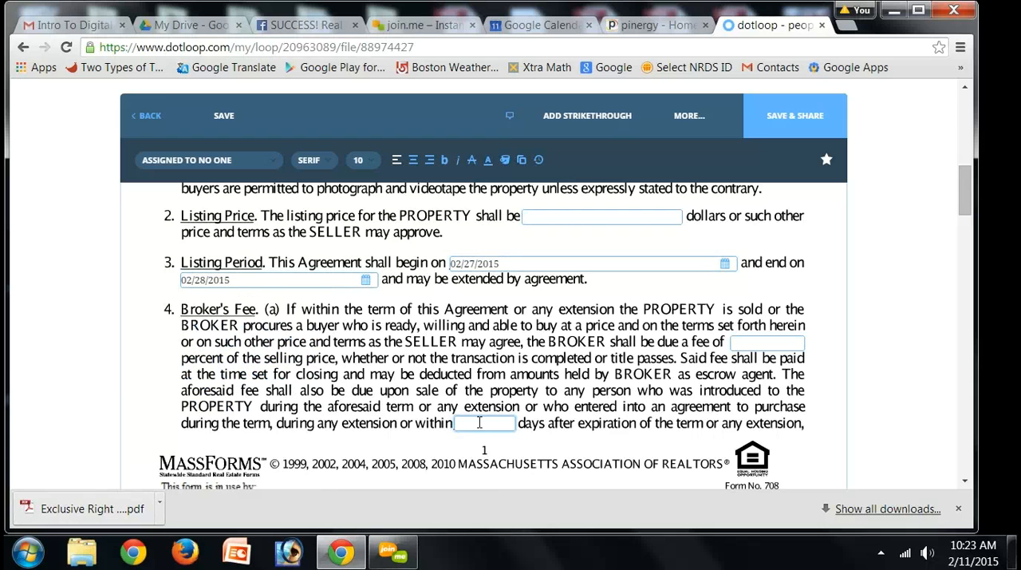
{"action": "type", "text": "10"}
Step: Examine the rest of the agreement through the designated agent, additional terms and signature fields on page 3
{"action": "scroll", "coordinate": [961, 232], "scroll_direction": "down", "scroll_amount": 1}
{"action": "scroll", "coordinate": [960, 239], "scroll_direction": "down", "scroll_amount": 5}
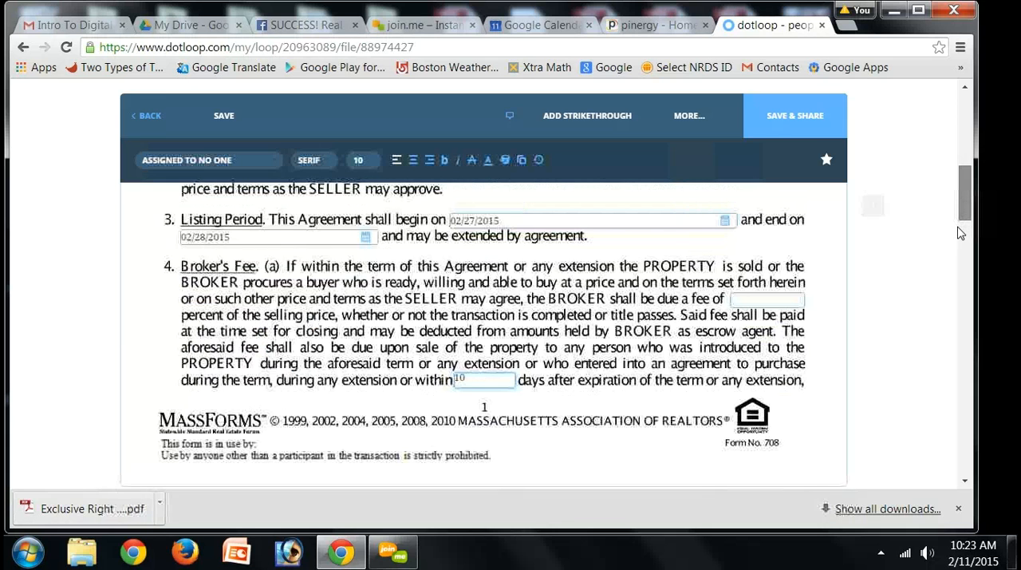
{"action": "scroll", "coordinate": [961, 271], "scroll_direction": "down", "scroll_amount": 8}
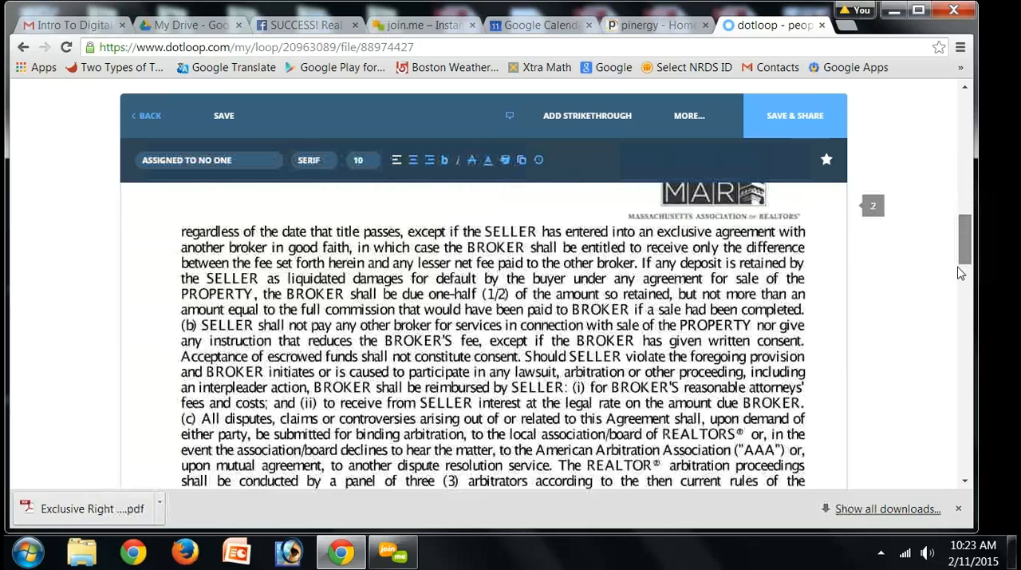
{"action": "scroll", "coordinate": [957, 299], "scroll_direction": "down", "scroll_amount": 8}
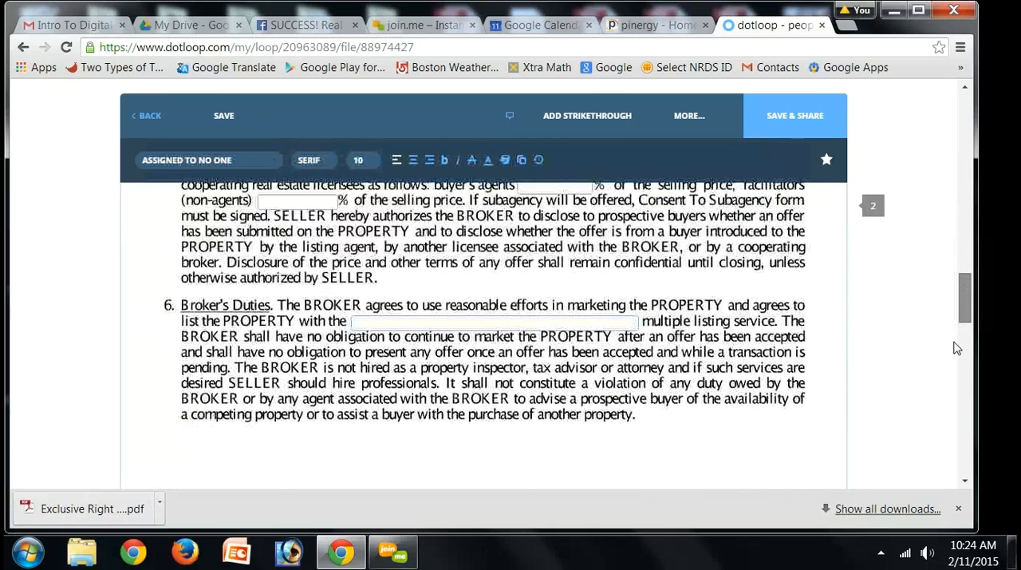
{"action": "scroll", "coordinate": [957, 351], "scroll_direction": "down", "scroll_amount": 9}
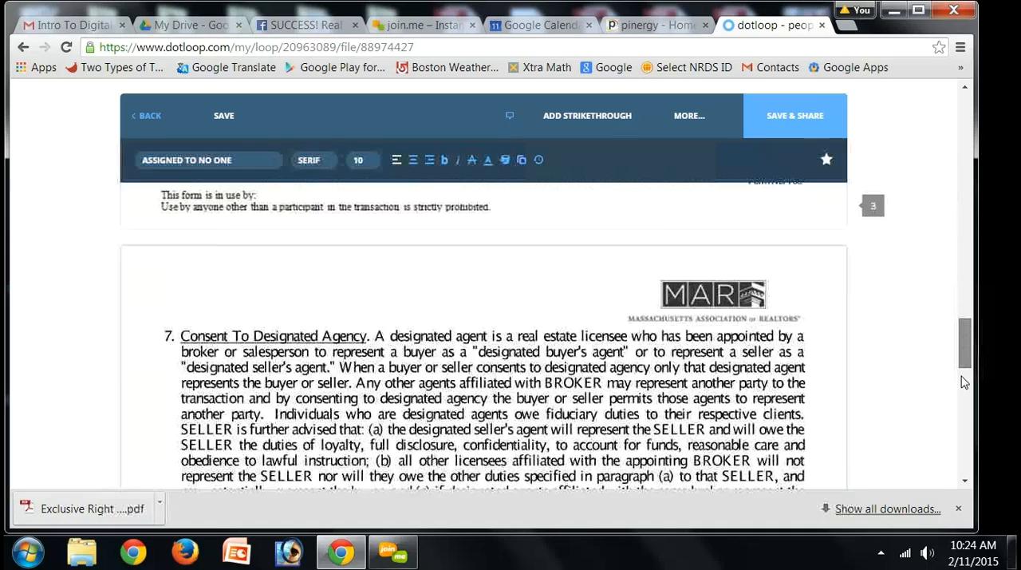
{"action": "scroll", "coordinate": [962, 383], "scroll_direction": "down", "scroll_amount": 10}
{"action": "scroll", "coordinate": [962, 403], "scroll_direction": "down", "scroll_amount": 5}
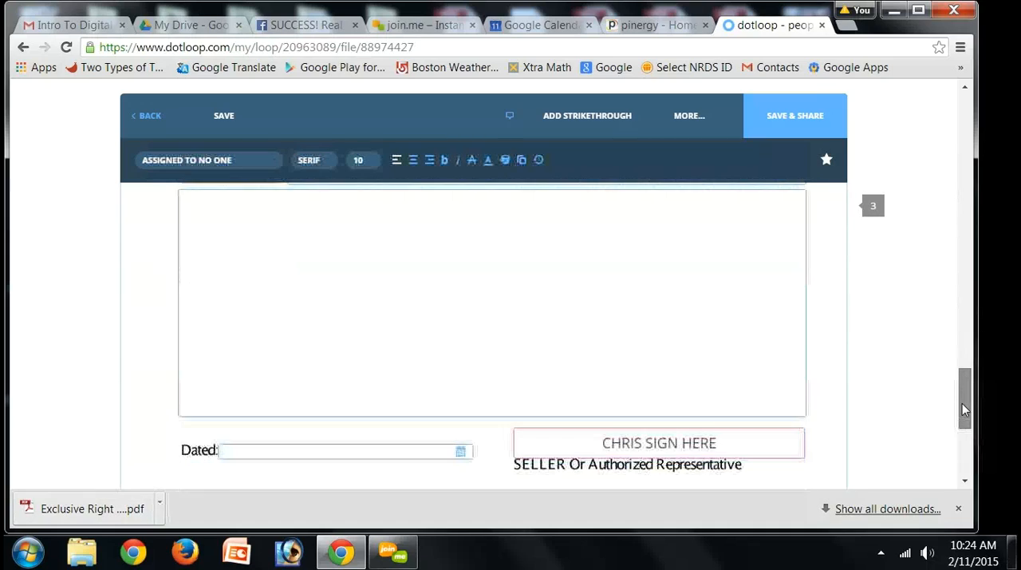
{"action": "scroll", "coordinate": [953, 365], "scroll_direction": "up", "scroll_amount": 8}
{"action": "scroll", "coordinate": [955, 365], "scroll_direction": "up", "scroll_amount": 1}
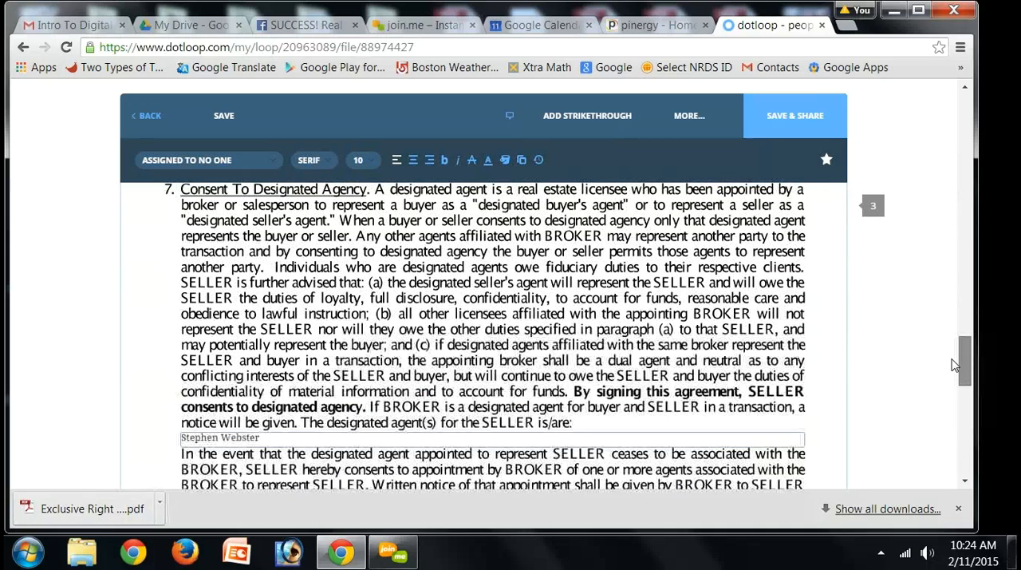
{"action": "scroll", "coordinate": [953, 386], "scroll_direction": "down", "scroll_amount": 5}
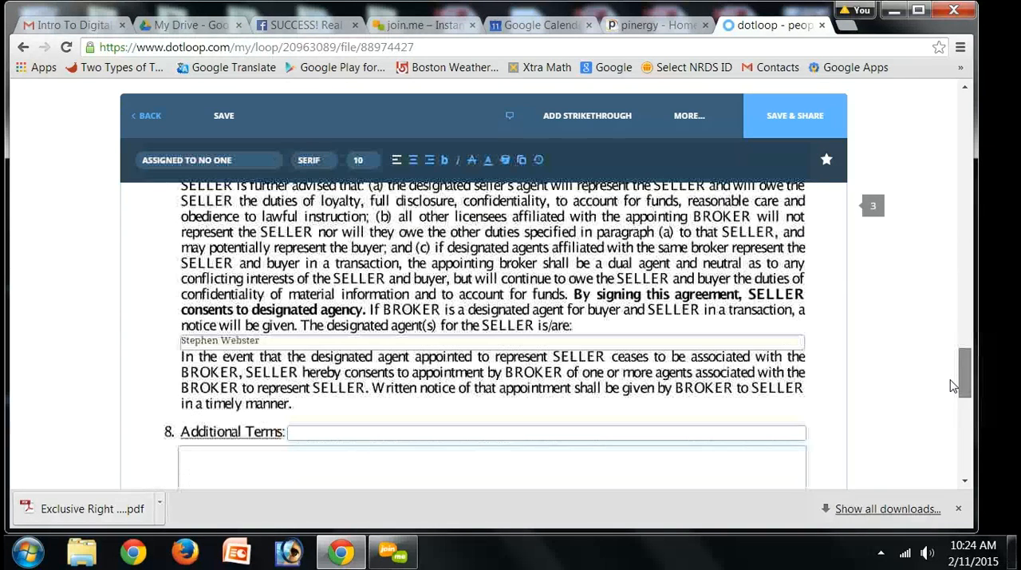
{"action": "scroll", "coordinate": [950, 414], "scroll_direction": "down", "scroll_amount": 5}
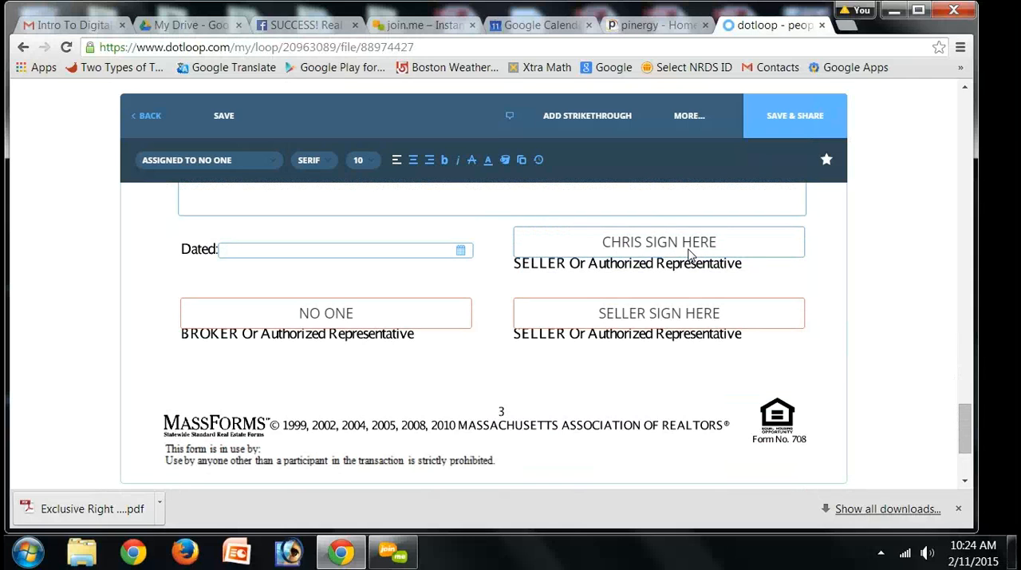
Step: Assign the broker's signature field to the listing agent
{"action": "left_click", "coordinate": [303, 315]}
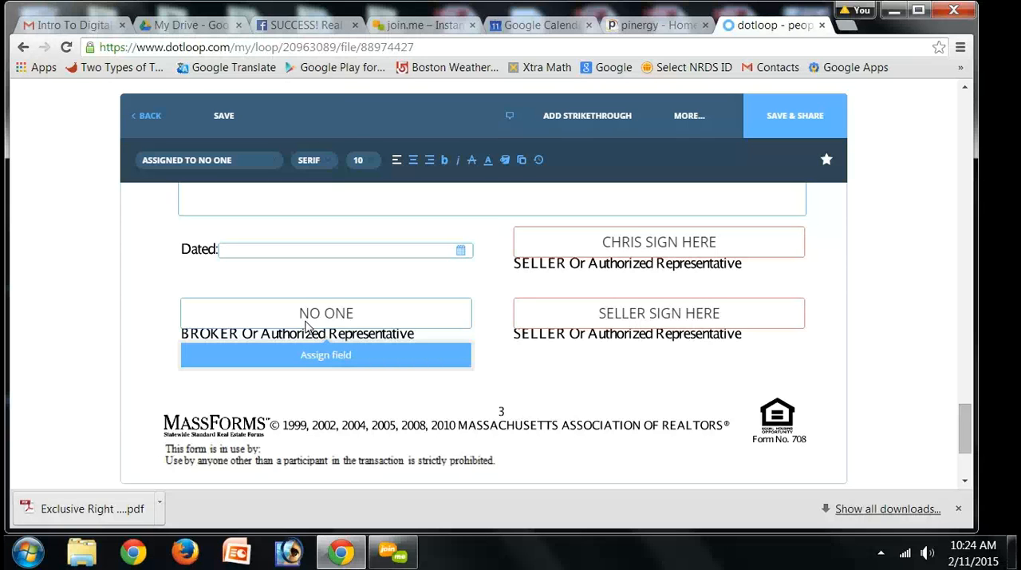
{"action": "left_click", "coordinate": [306, 322]}
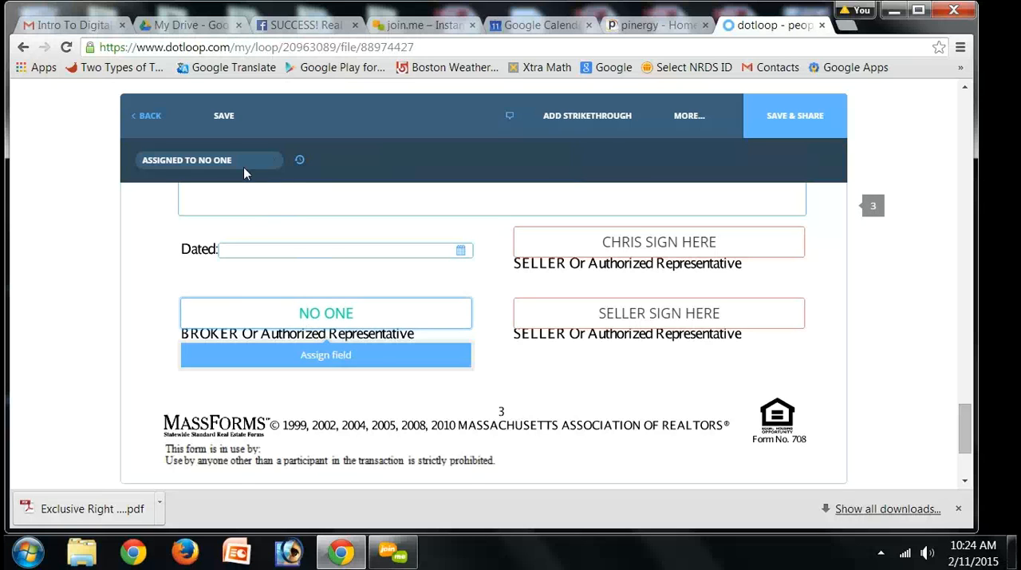
{"action": "left_click", "coordinate": [178, 164]}
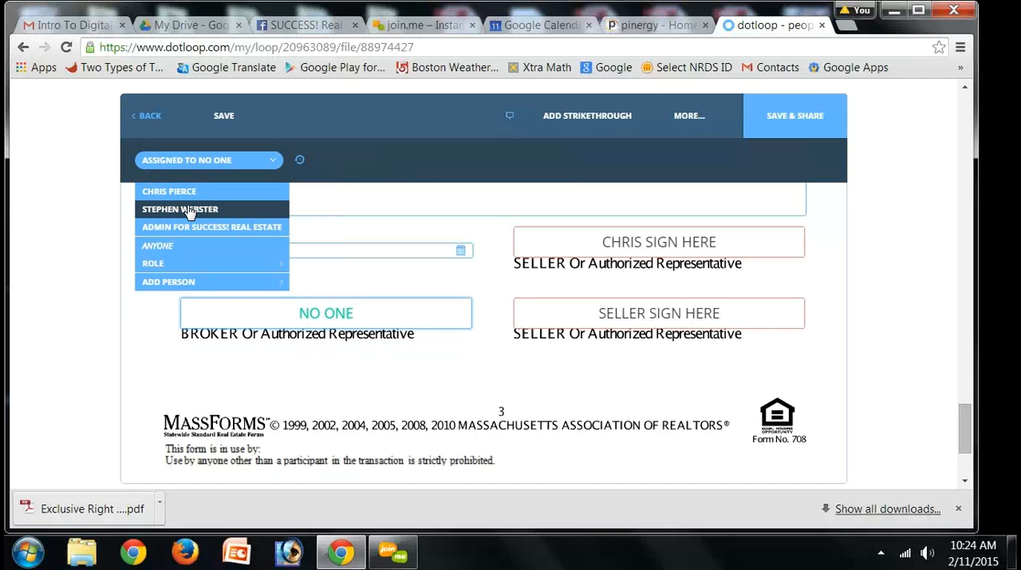
{"action": "left_click", "coordinate": [189, 210]}
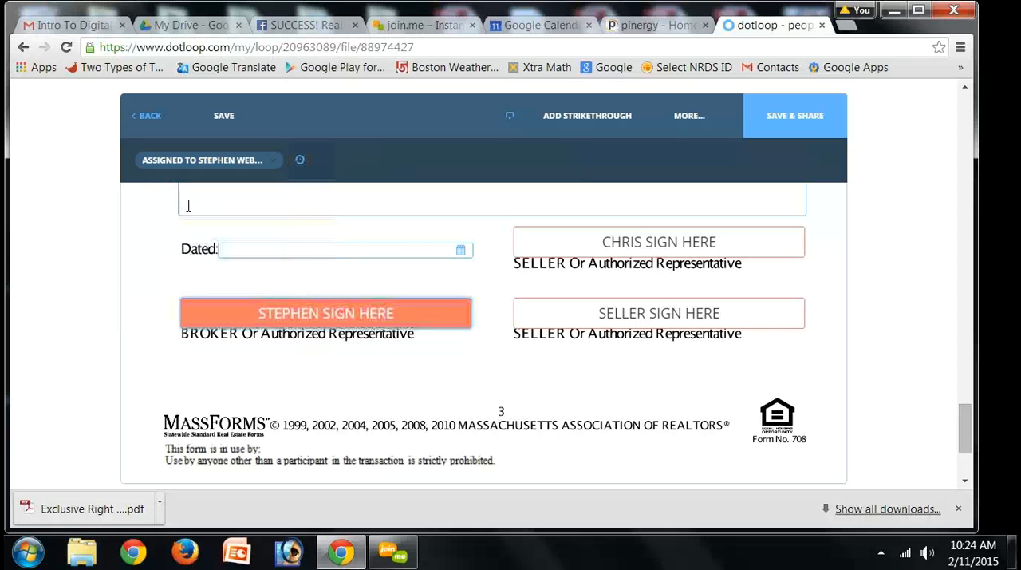
Step: Change the broker's signature field assignment back to no one
{"action": "mouse_move", "coordinate": [344, 305]}
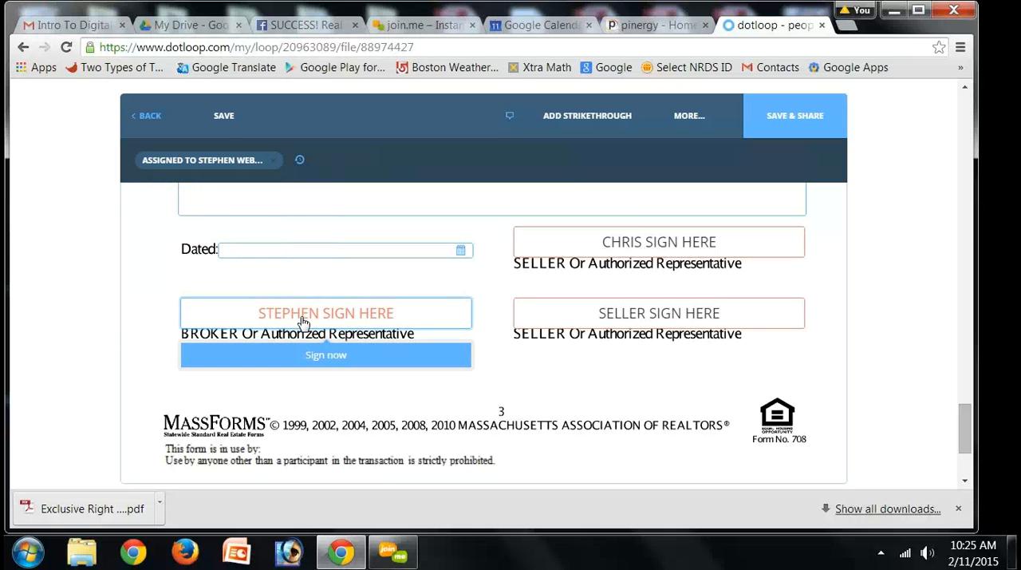
{"action": "left_click", "coordinate": [227, 162]}
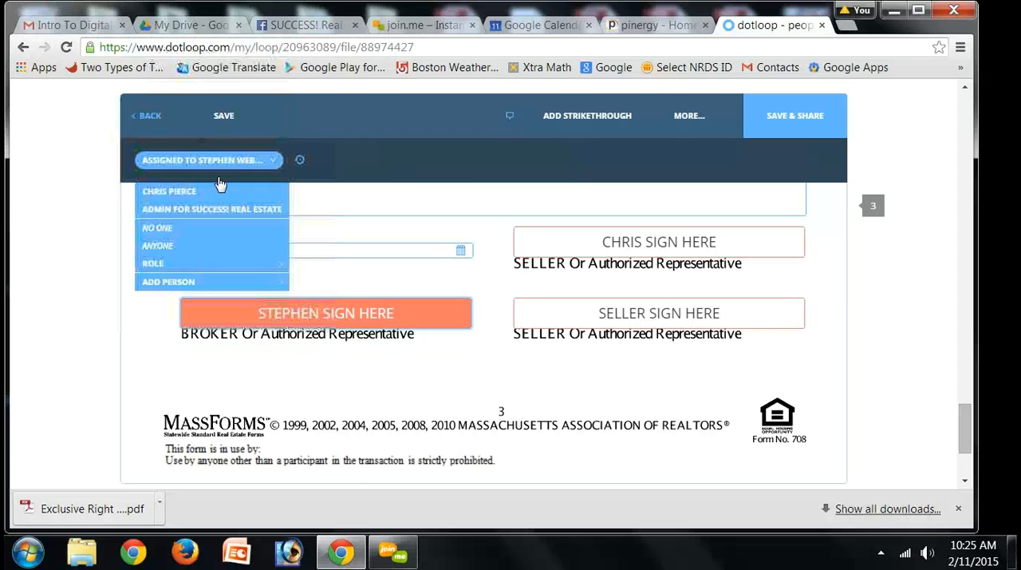
{"action": "left_click", "coordinate": [180, 228]}
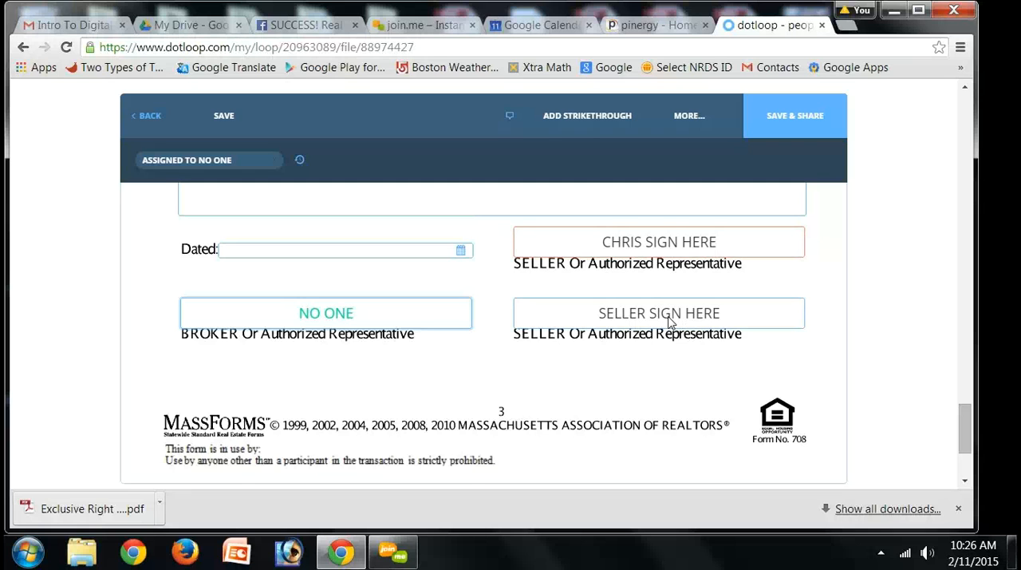
Step: Set the assignment of the second seller signature field on page 3 to no one
{"action": "left_click", "coordinate": [671, 321]}
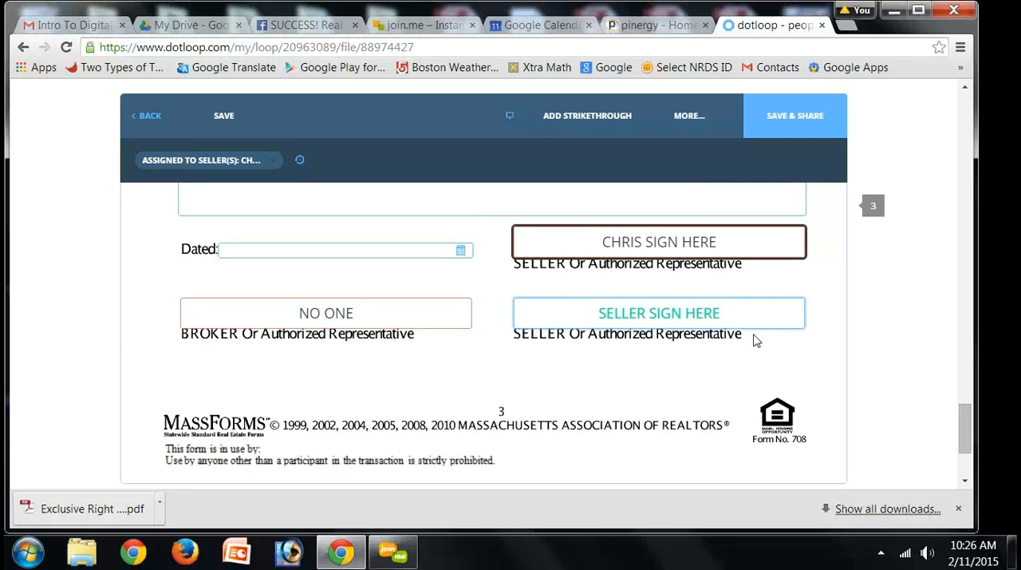
{"action": "left_click", "coordinate": [274, 164]}
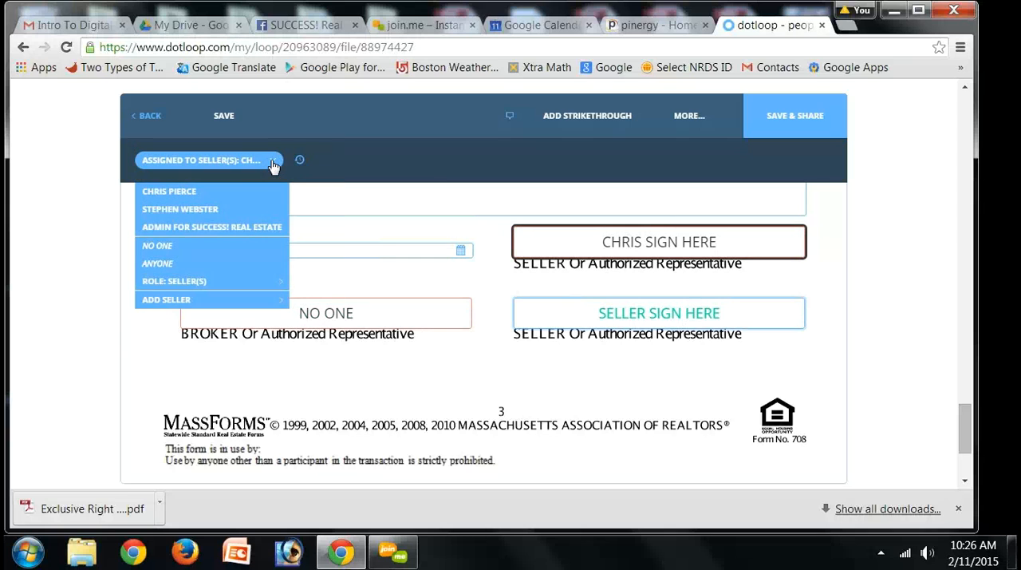
{"action": "left_click", "coordinate": [165, 248]}
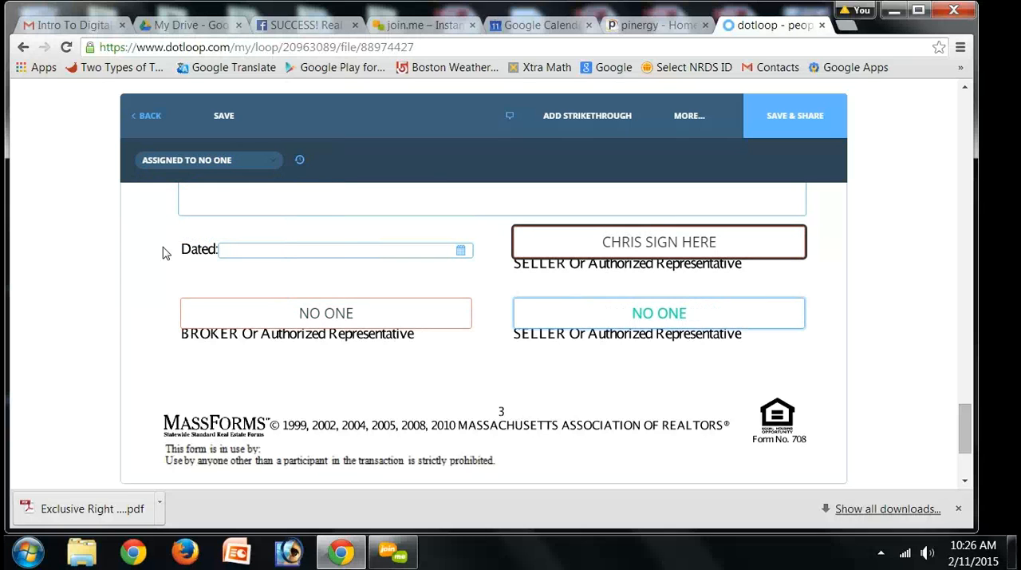
{"action": "left_click", "coordinate": [330, 316]}
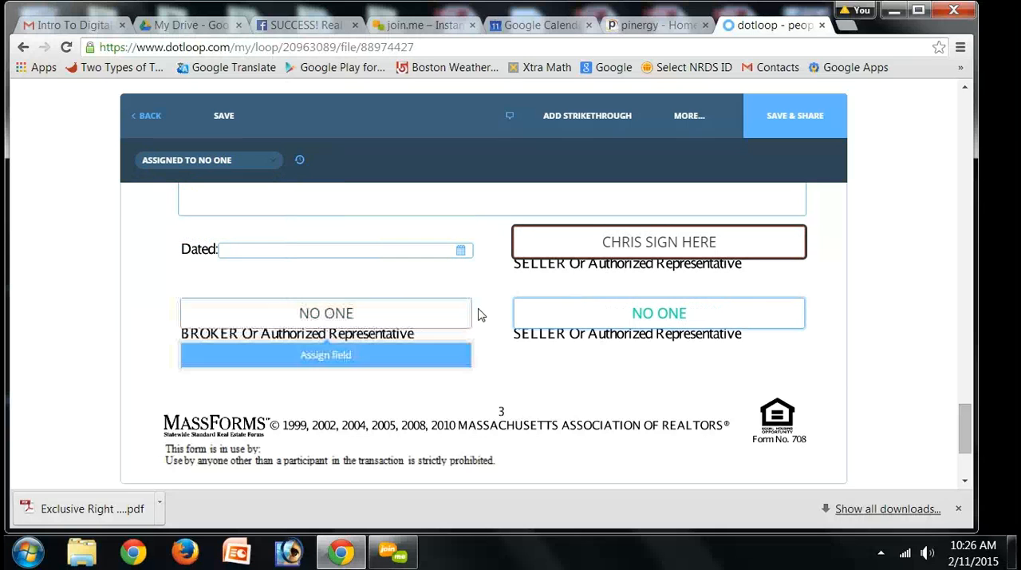
{"action": "left_click", "coordinate": [631, 315]}
{"action": "left_click", "coordinate": [471, 383]}
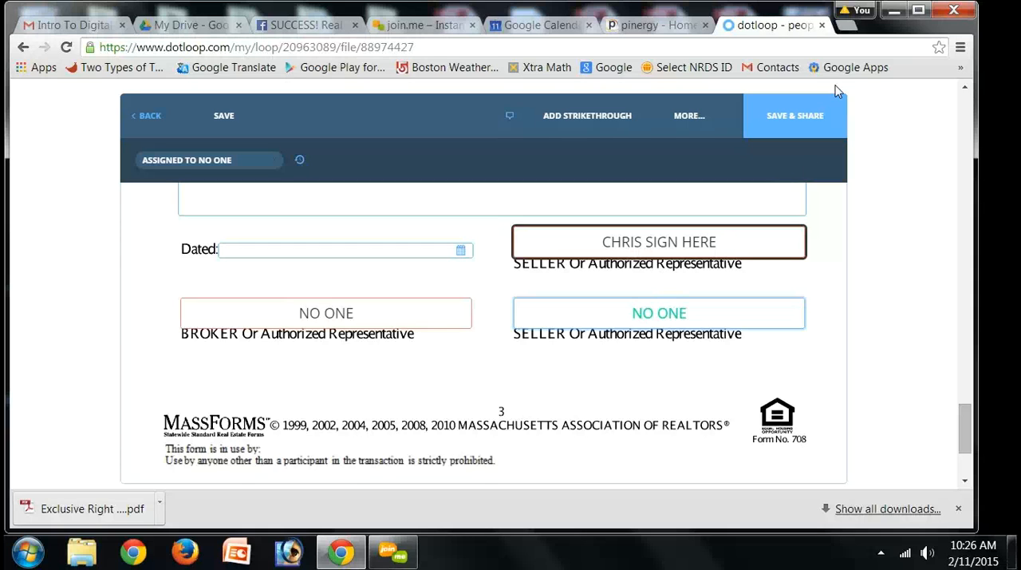
Step: Save the listing agreement and return to the loop without sharing the document
{"action": "left_click", "coordinate": [794, 114]}
{"action": "left_click", "coordinate": [820, 126]}
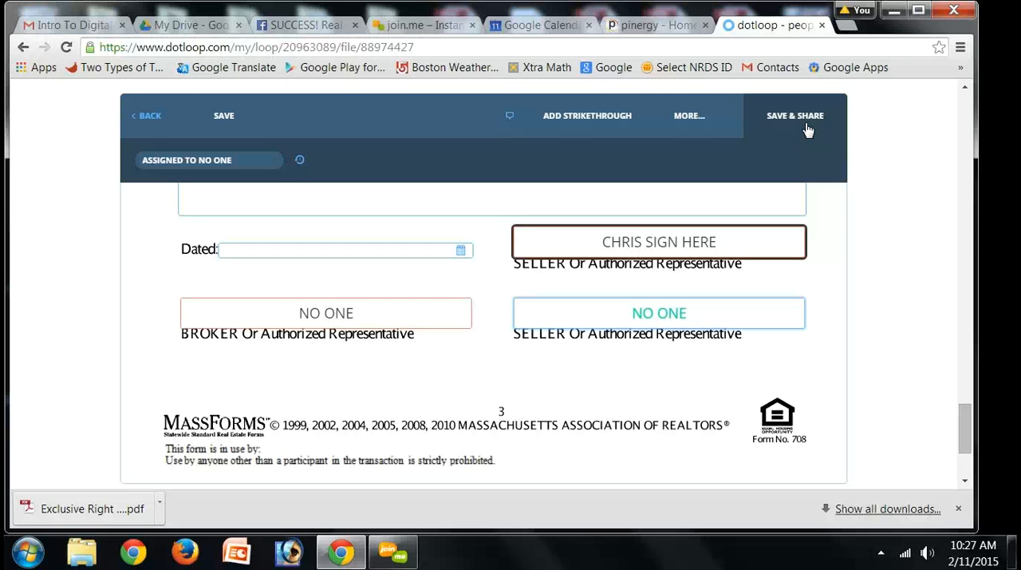
{"action": "left_click", "coordinate": [226, 117]}
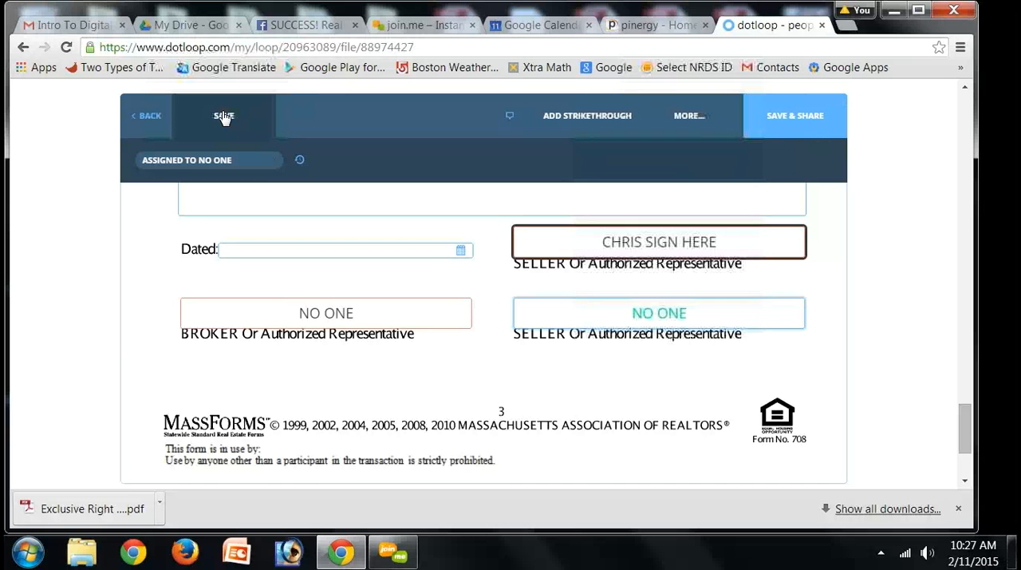
{"action": "left_click", "coordinate": [224, 118]}
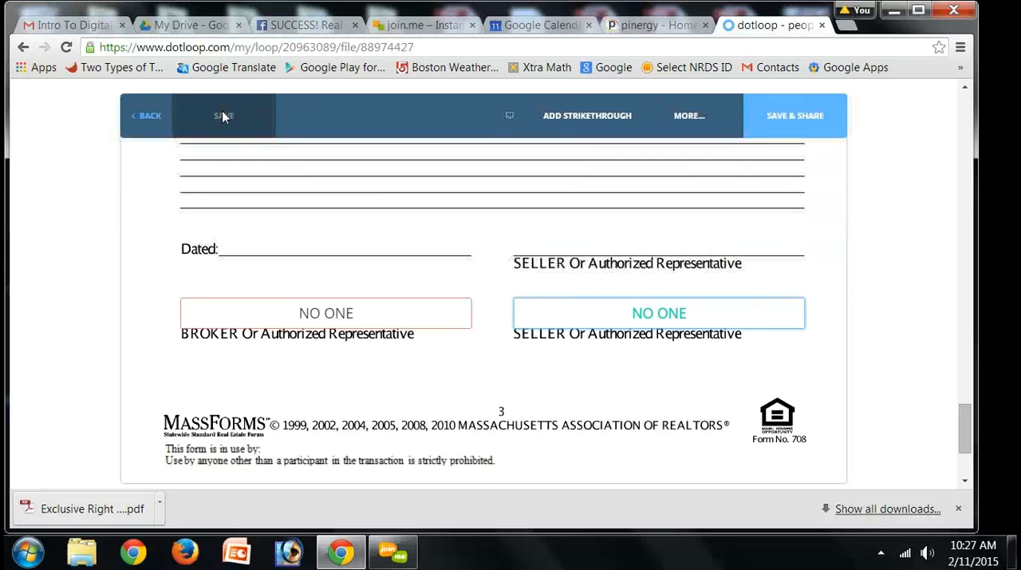
{"action": "left_click", "coordinate": [147, 118]}
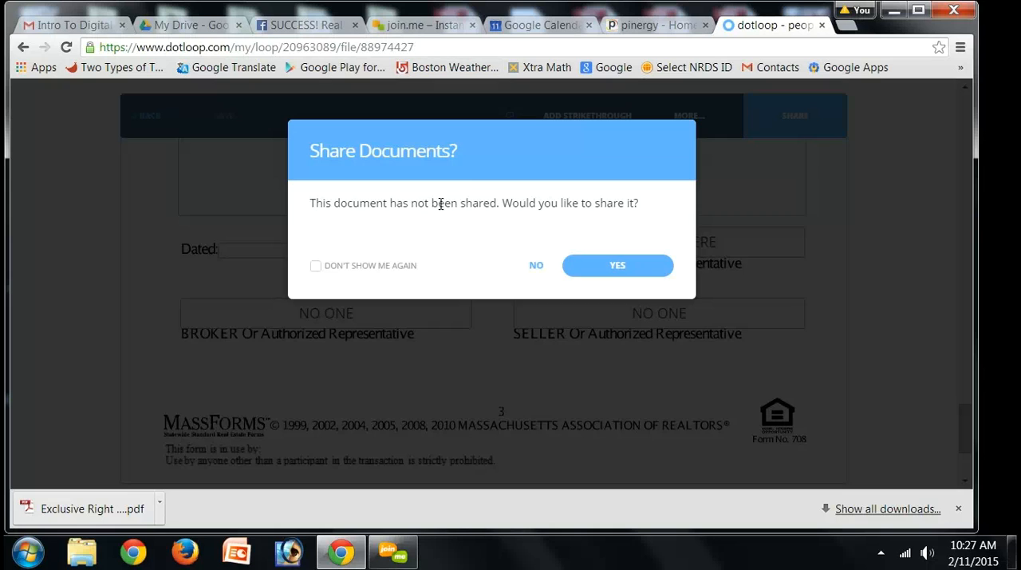
{"action": "left_click", "coordinate": [536, 267]}
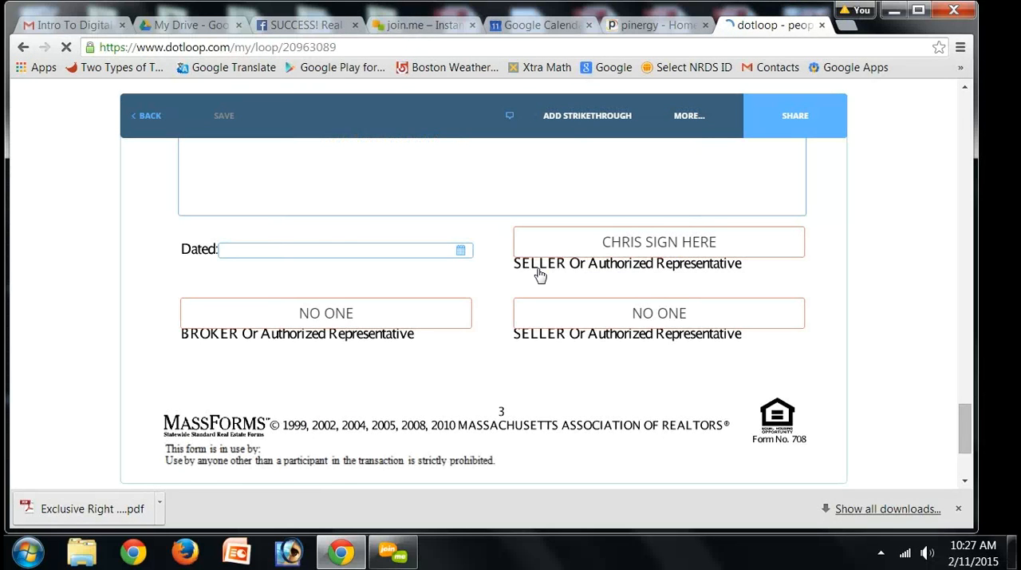
{"action": "left_click", "coordinate": [157, 116]}
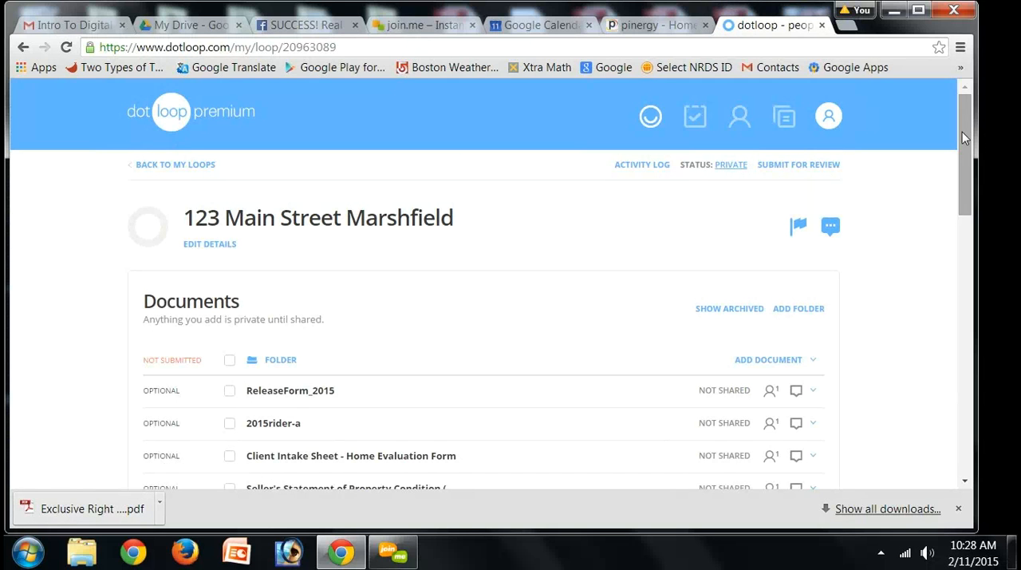
Step: Share the Exclusive Right to Sell Listing Agreement with the seller, giving Can Sign permission
{"action": "scroll", "coordinate": [962, 150], "scroll_direction": "down", "scroll_amount": 3}
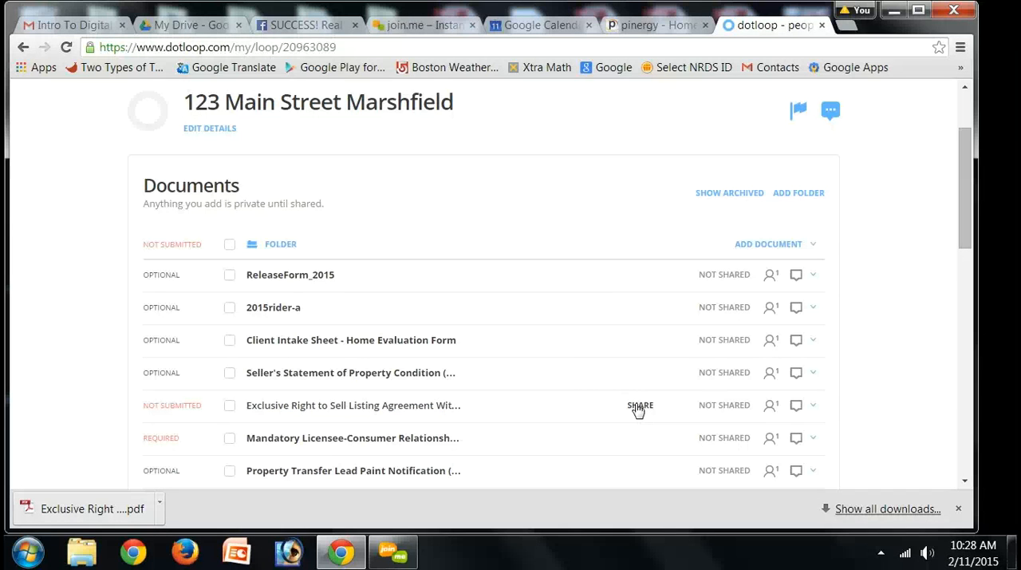
{"action": "left_click", "coordinate": [639, 406]}
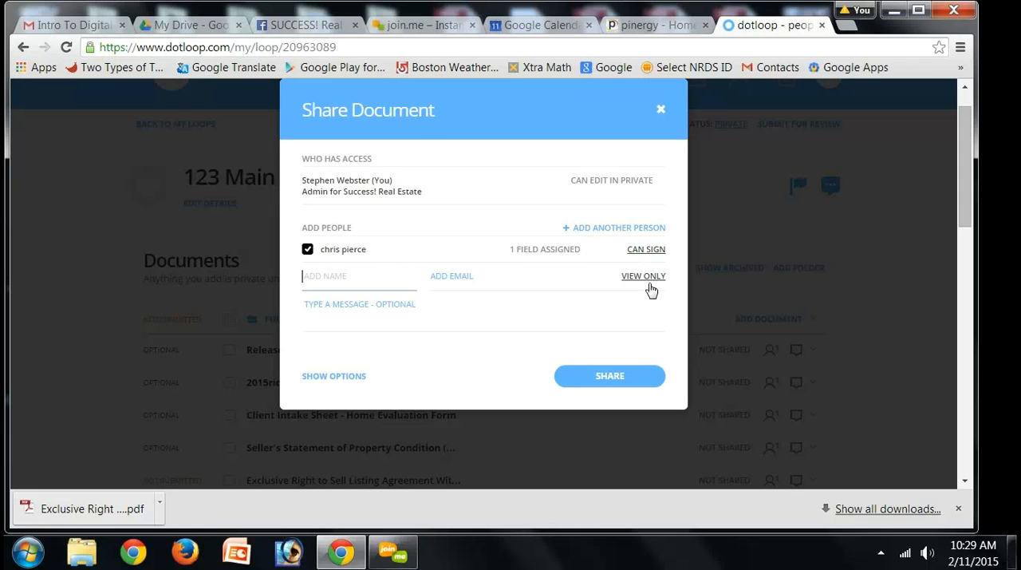
{"action": "key", "text": "Tab"}
{"action": "left_click", "coordinate": [648, 251]}
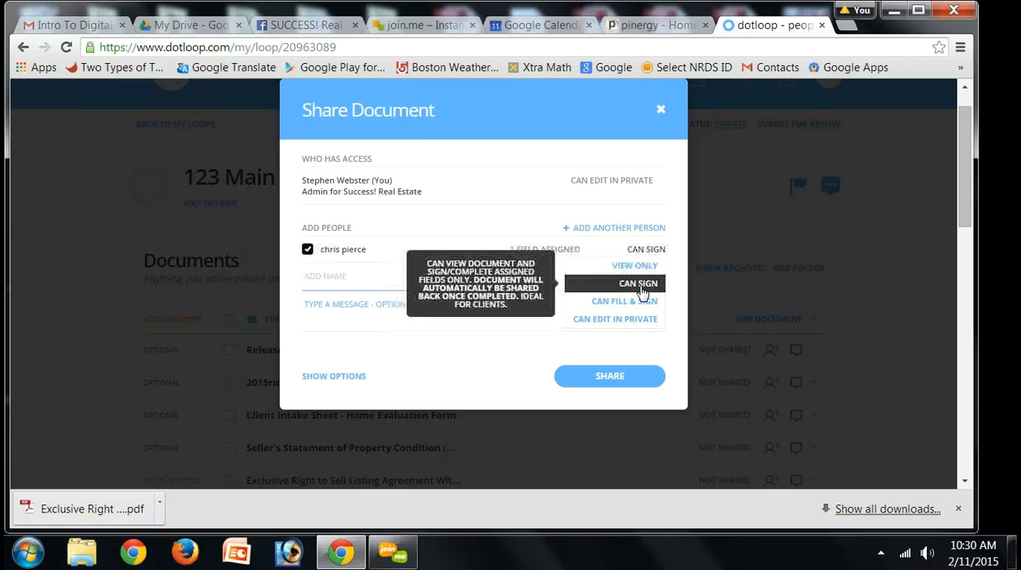
{"action": "left_click", "coordinate": [642, 286]}
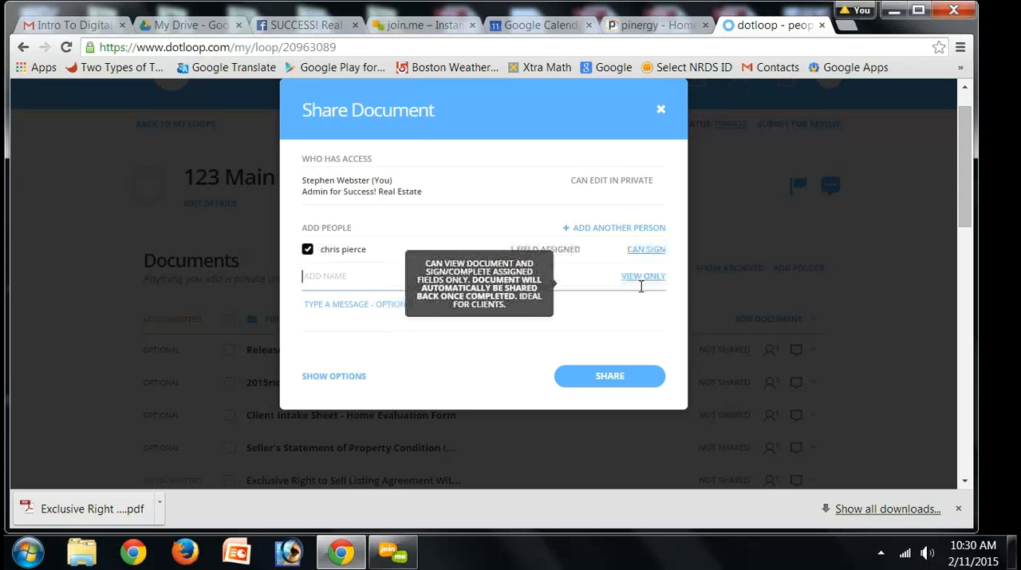
{"action": "left_click", "coordinate": [608, 387]}
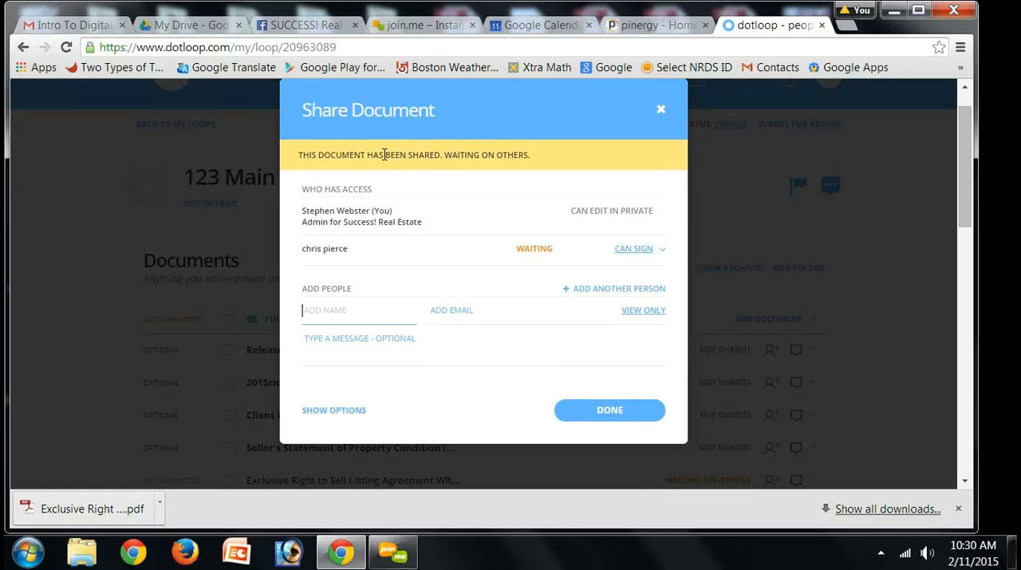
{"action": "left_click", "coordinate": [613, 410]}
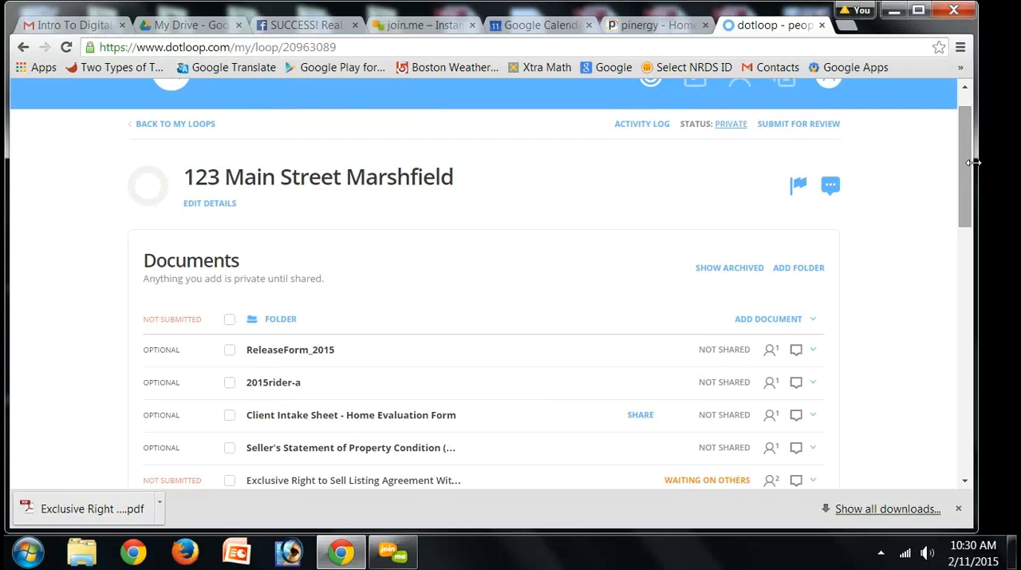
Step: Check the listing agreement's signing status and the loop's full activity log
{"action": "left_click_drag", "start_coordinate": [966, 170], "coordinate": [966, 226]}
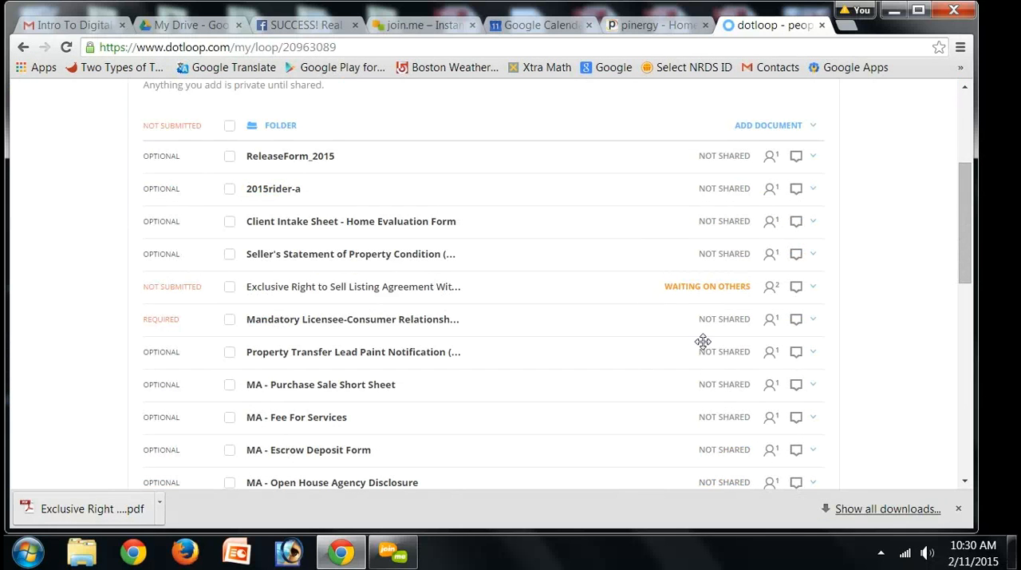
{"action": "mouse_move", "coordinate": [675, 279]}
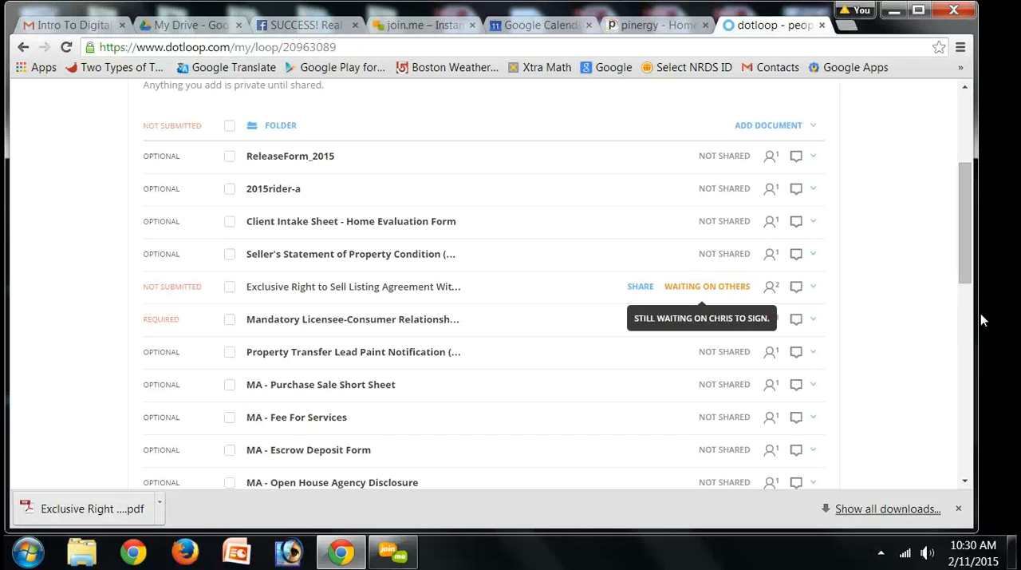
{"action": "left_click_drag", "start_coordinate": [967, 279], "coordinate": [966, 168]}
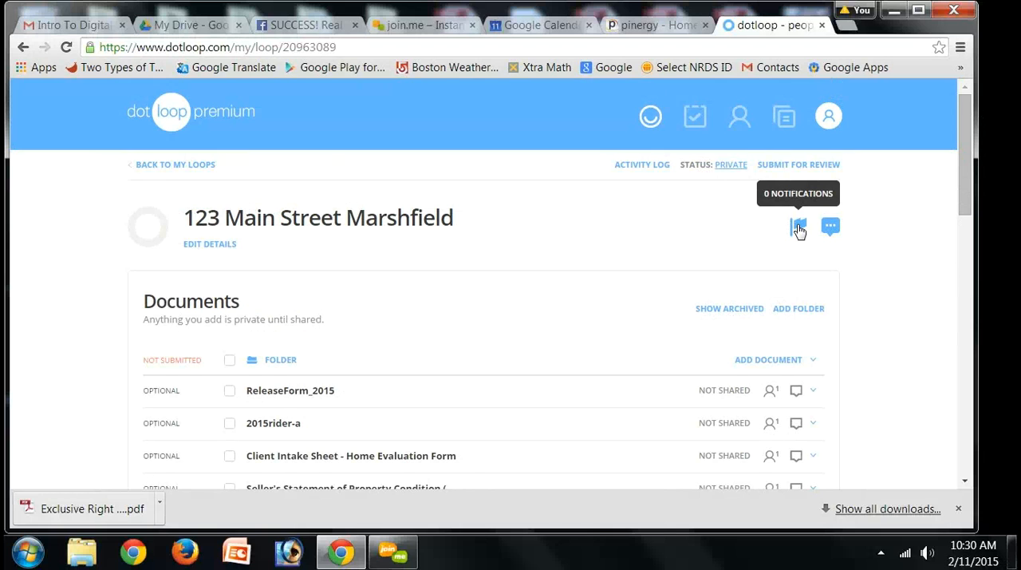
{"action": "left_click", "coordinate": [798, 229]}
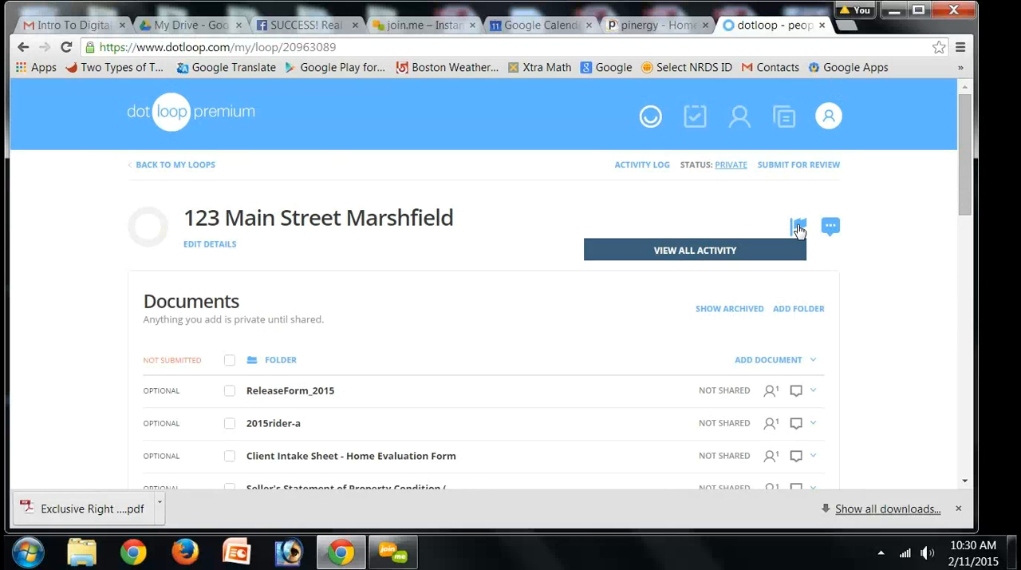
{"action": "left_click", "coordinate": [734, 257]}
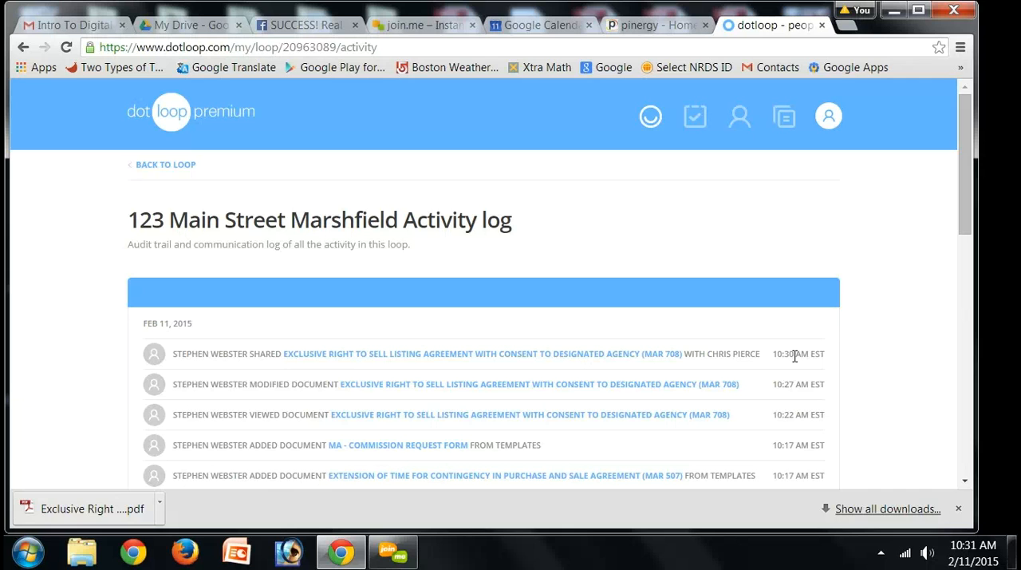
Step: Sign out of the agent's dotloop account
{"action": "left_click", "coordinate": [48, 28]}
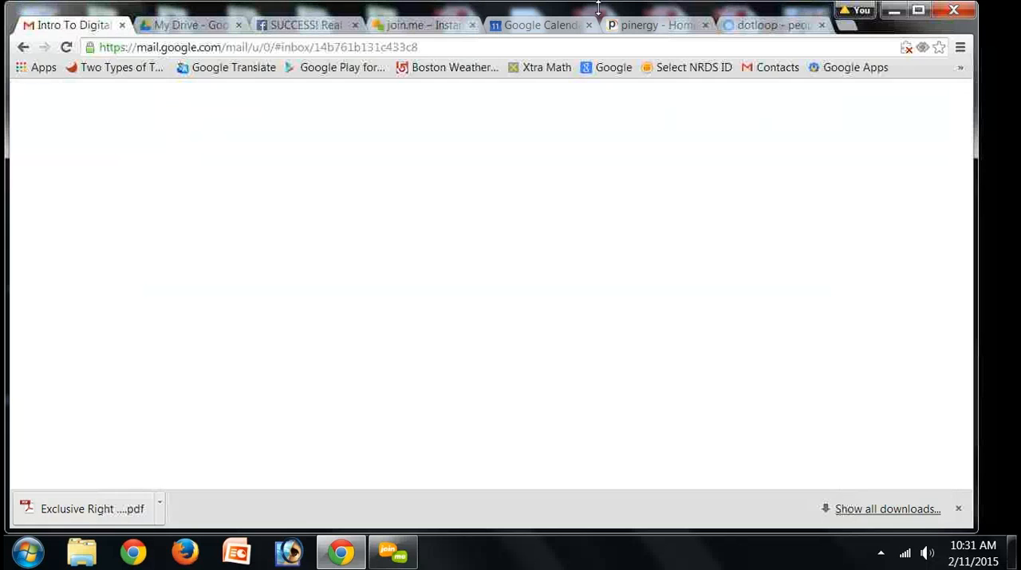
{"action": "left_click", "coordinate": [747, 29]}
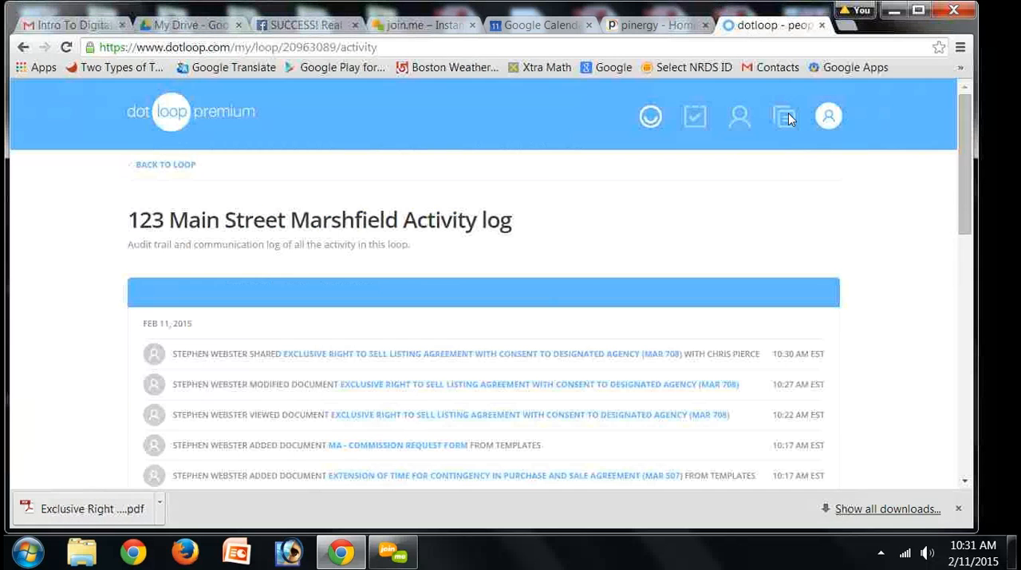
{"action": "left_click", "coordinate": [830, 120]}
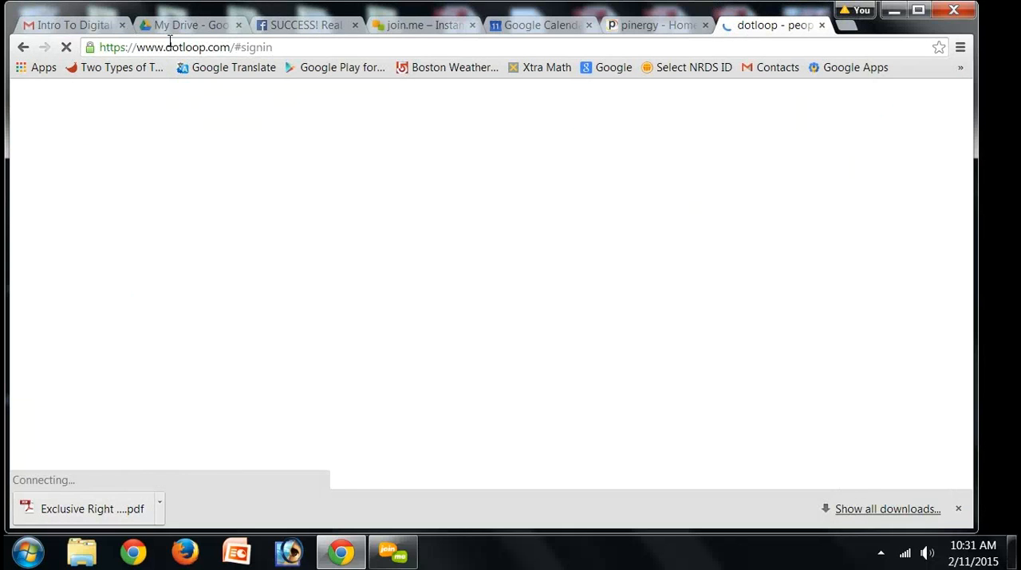
Step: Switch to Gmail, refresh the inbox and open the ACTION NEEDED e-mail requesting a document signature
{"action": "left_click", "coordinate": [74, 24]}
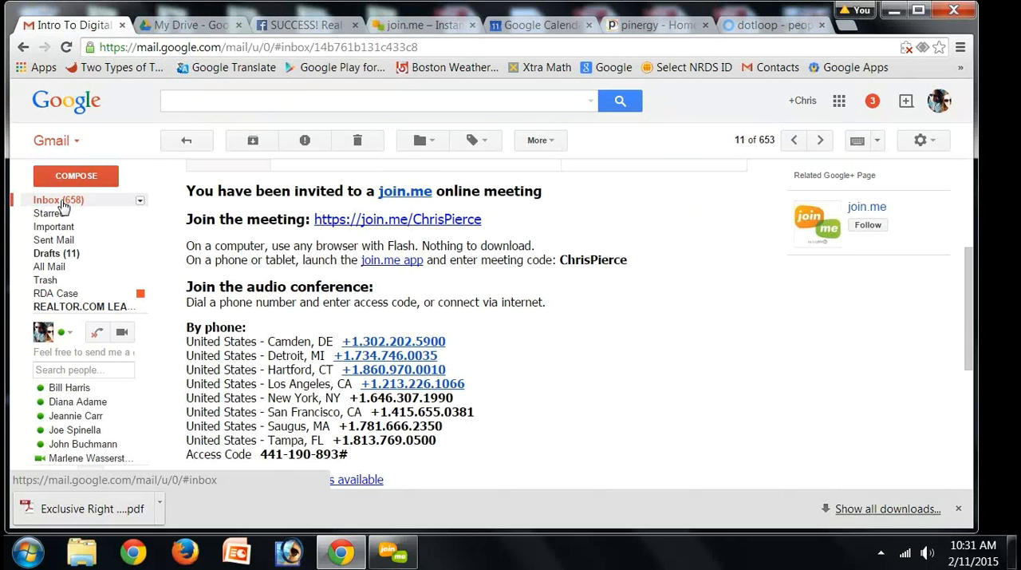
{"action": "left_click", "coordinate": [62, 203]}
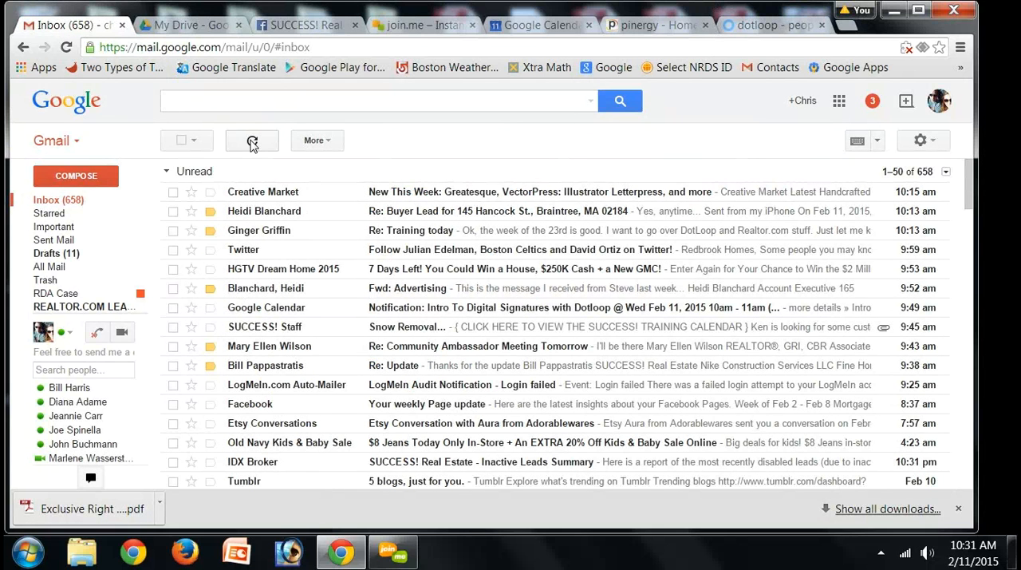
{"action": "left_click", "coordinate": [252, 141]}
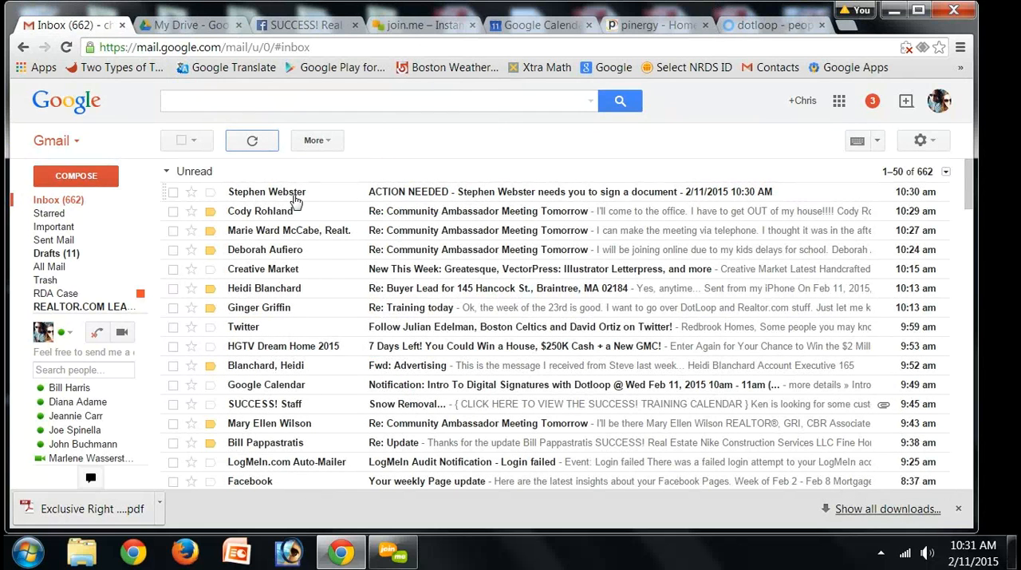
{"action": "mouse_move", "coordinate": [296, 199]}
{"action": "left_click", "coordinate": [420, 198]}
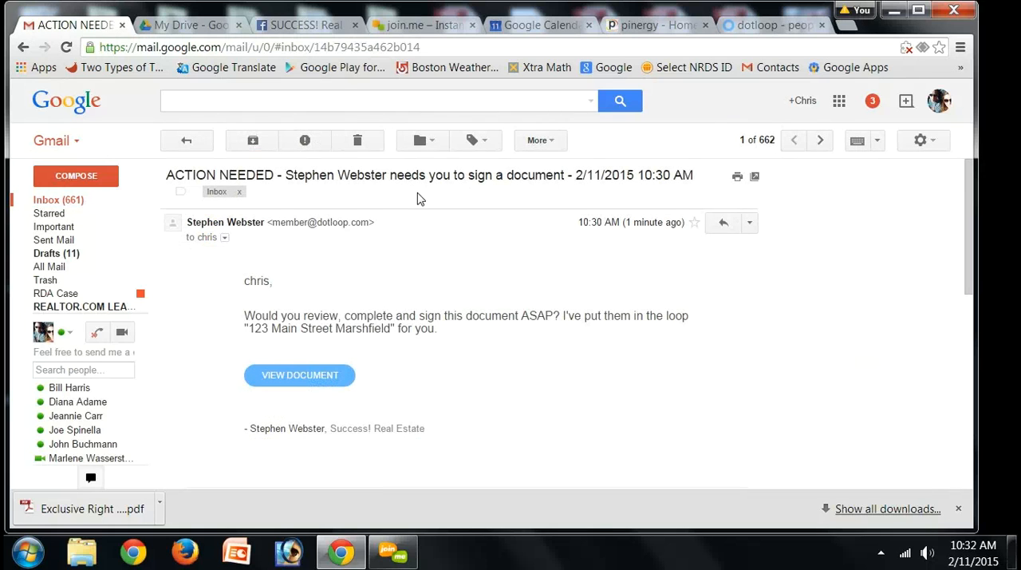
{"action": "left_click", "coordinate": [300, 377]}
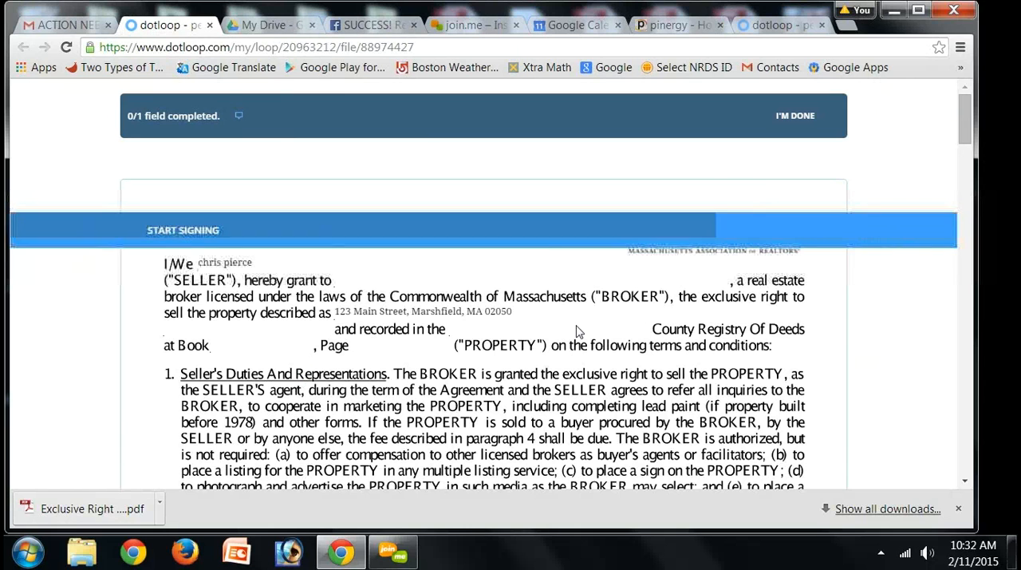
{"action": "left_click", "coordinate": [542, 234]}
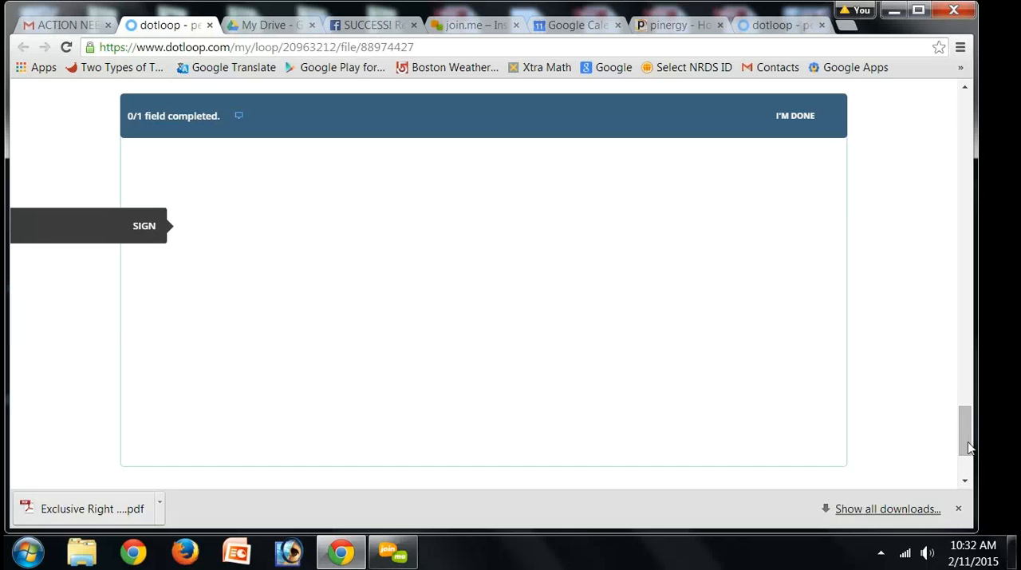
{"action": "left_click", "coordinate": [967, 285]}
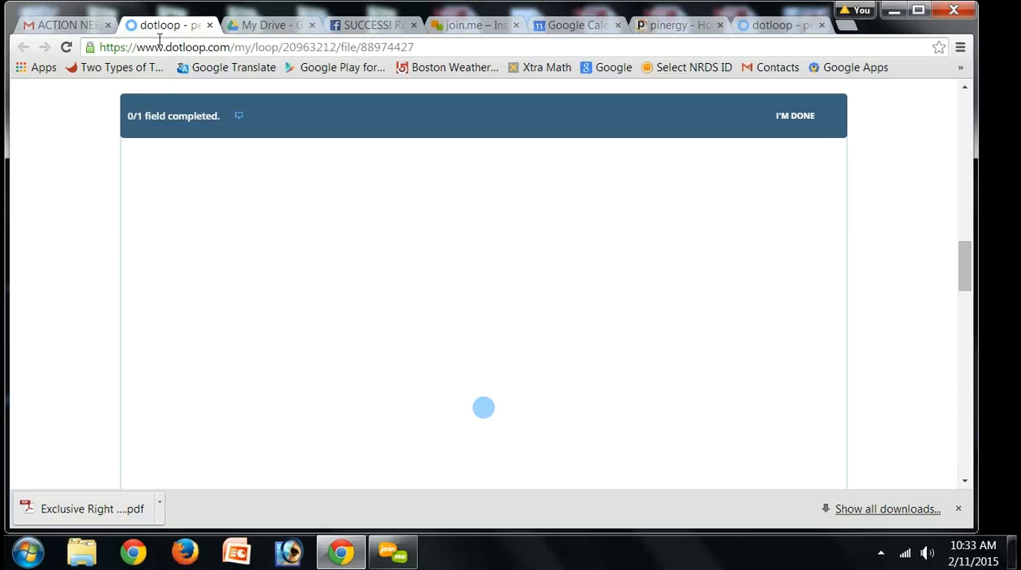
{"action": "left_click", "coordinate": [210, 27]}
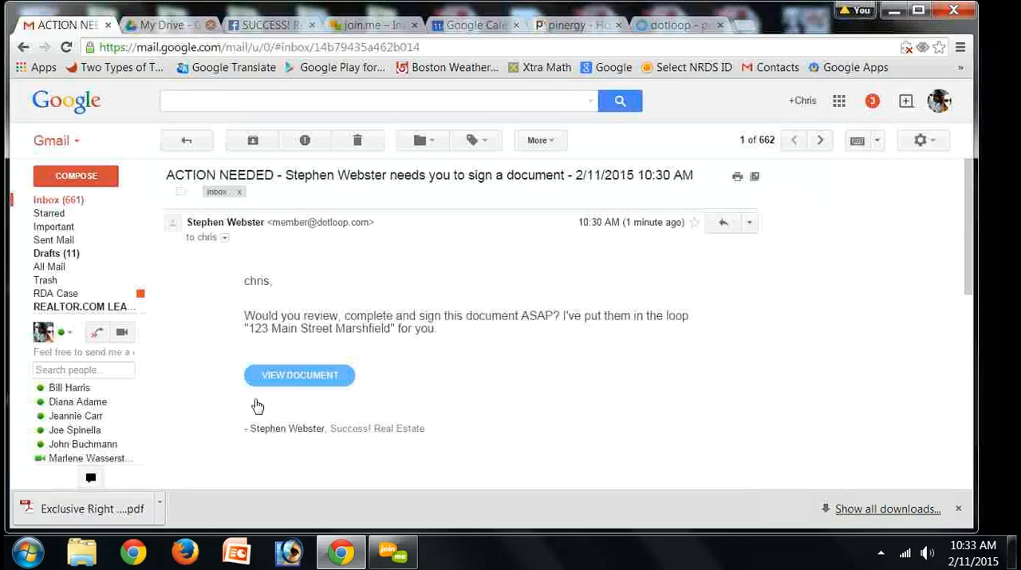
Step: Open the document from the e-mail and sign the seller's signature field on page 3 by adopting the suggested signature
{"action": "left_click", "coordinate": [281, 371]}
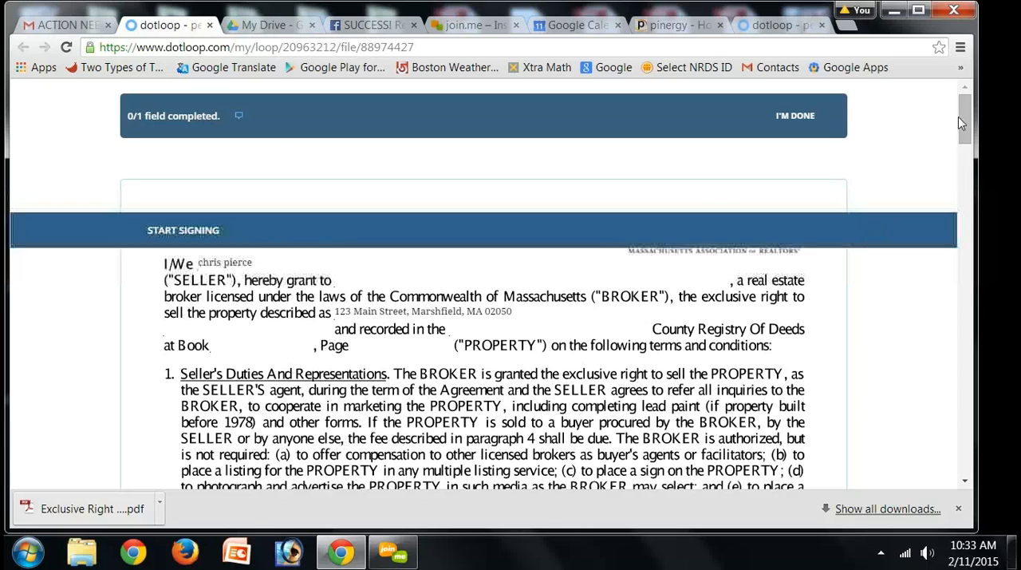
{"action": "left_click", "coordinate": [963, 183]}
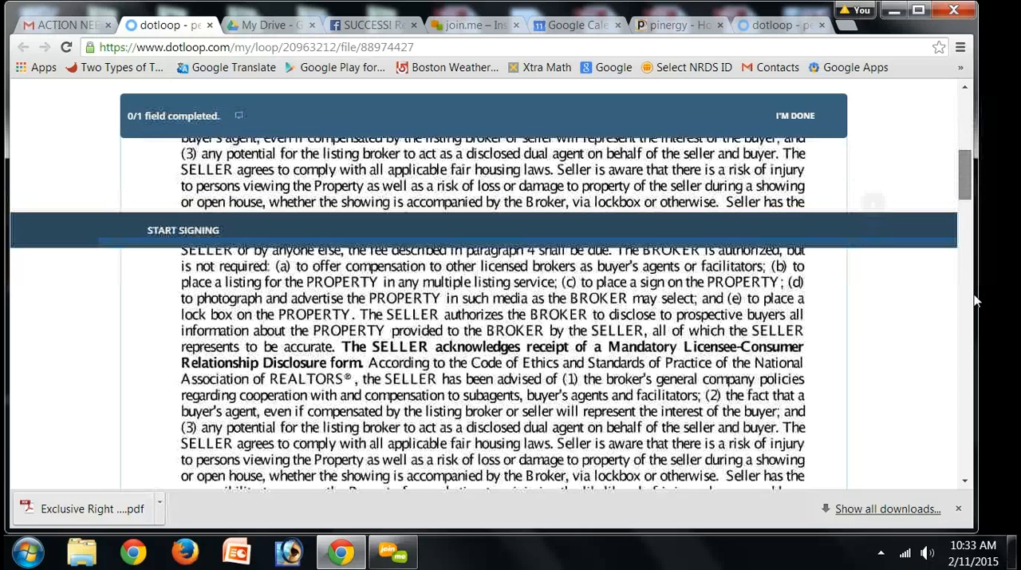
{"action": "left_click", "coordinate": [976, 347]}
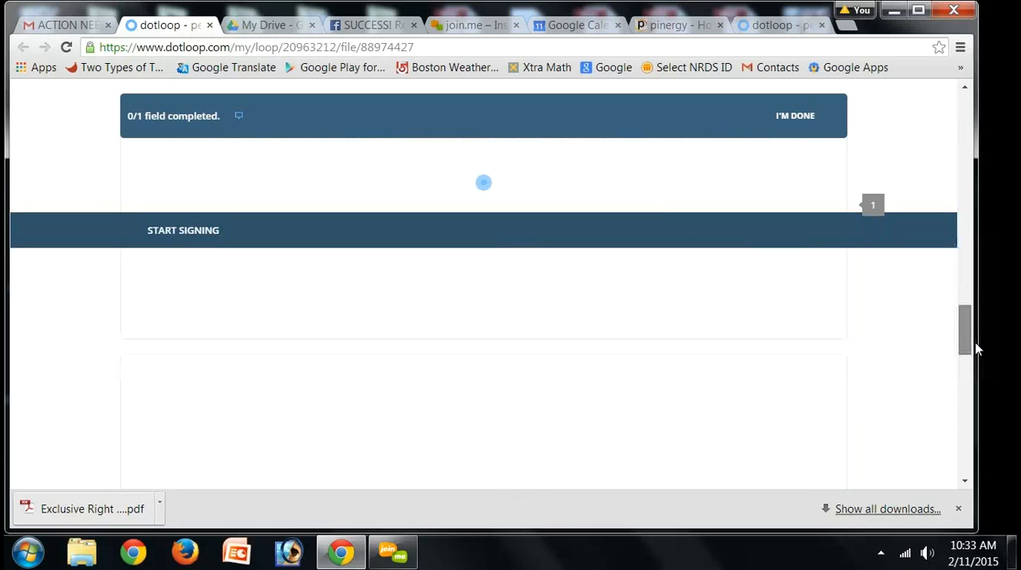
{"action": "mouse_move", "coordinate": [978, 377]}
{"action": "left_mouse_down"}
{"action": "mouse_move", "coordinate": [978, 432]}
{"action": "mouse_move", "coordinate": [977, 423]}
{"action": "left_mouse_up"}
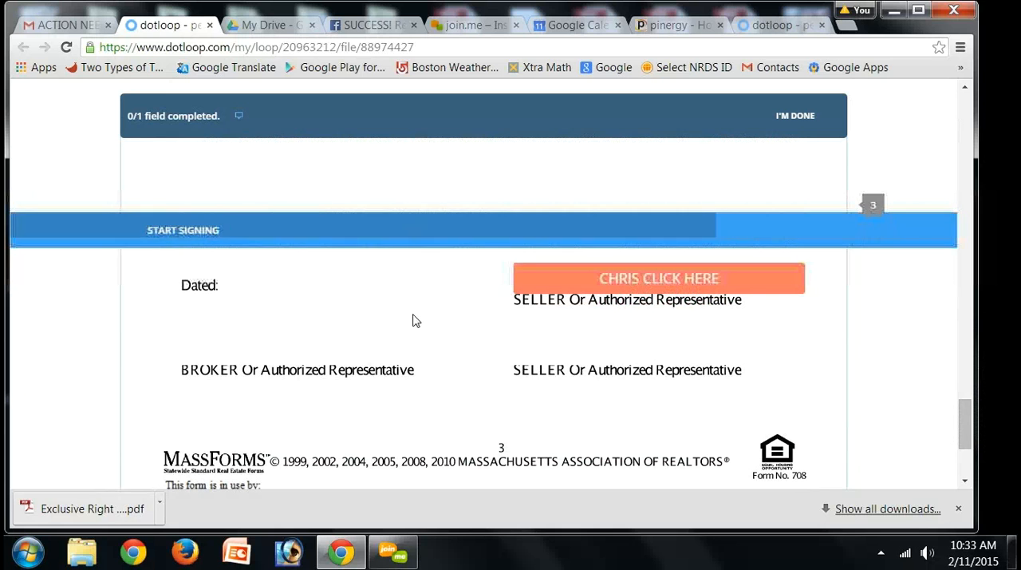
{"action": "left_click", "coordinate": [659, 279]}
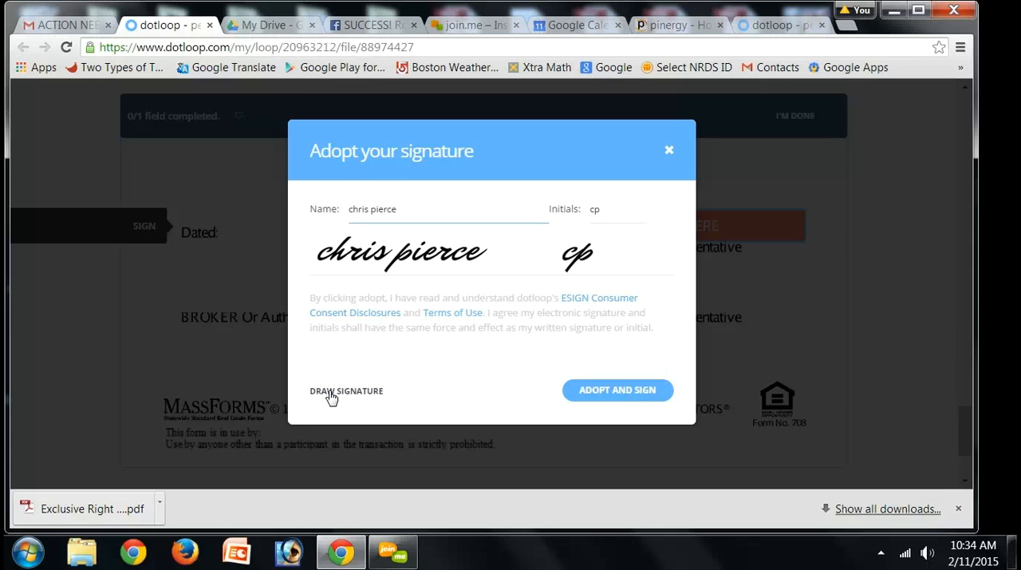
{"action": "left_click", "coordinate": [636, 401]}
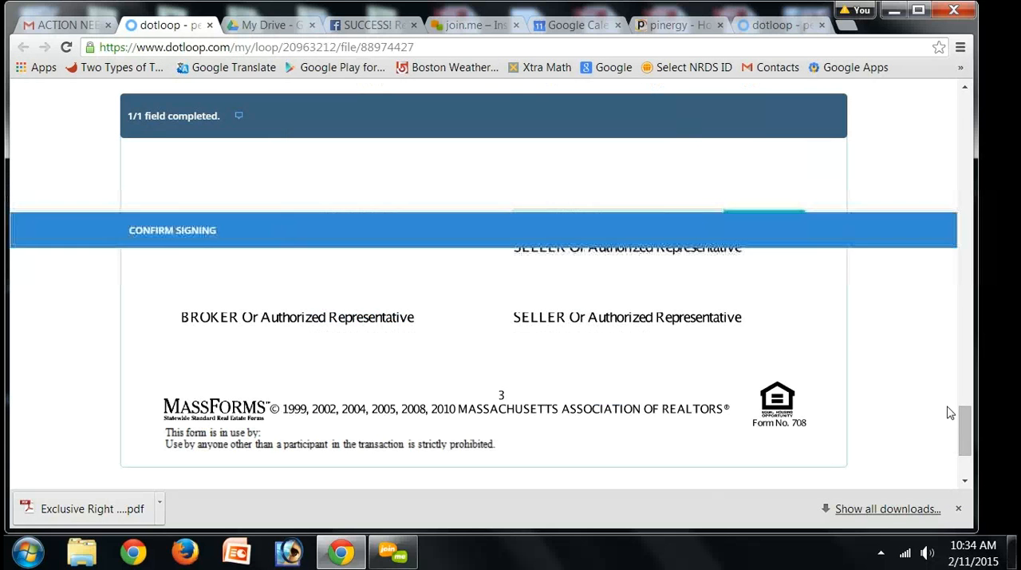
Step: Review the signed listing agreement, confirm the signing and dismiss the sign-in dialog
{"action": "left_click_drag", "start_coordinate": [971, 403], "coordinate": [957, 392]}
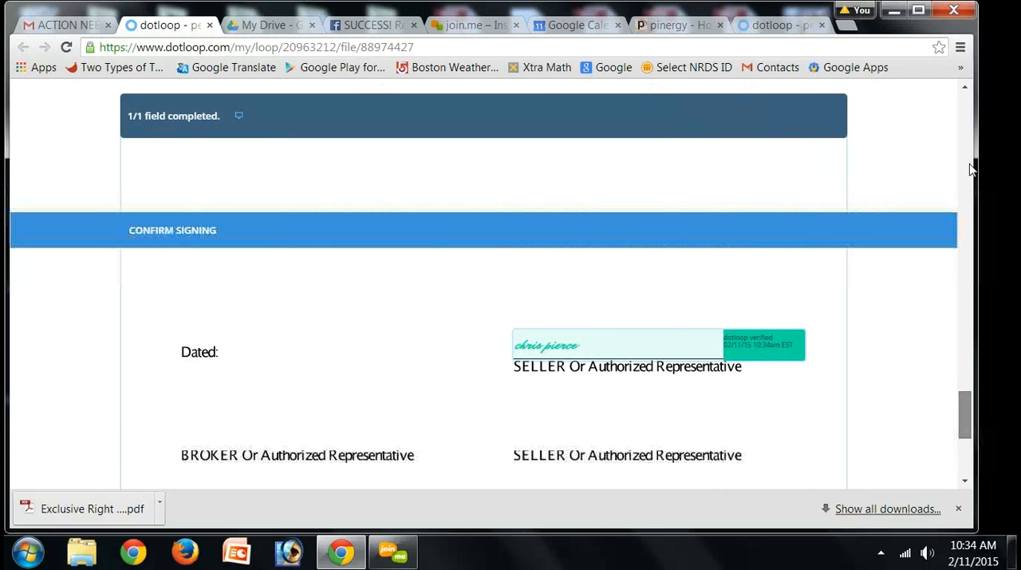
{"action": "left_click_drag", "start_coordinate": [966, 414], "coordinate": [967, 267]}
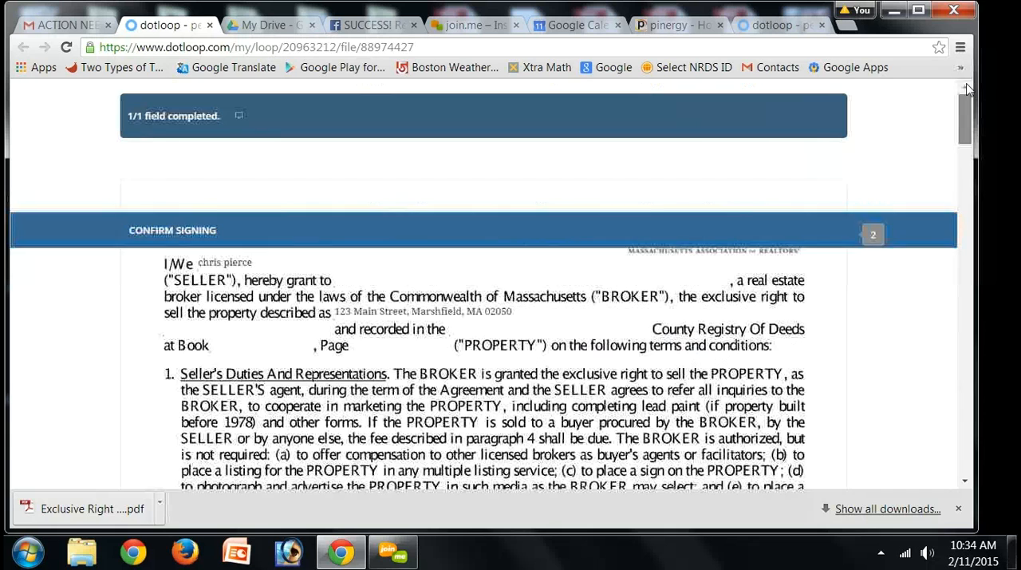
{"action": "left_click", "coordinate": [224, 242]}
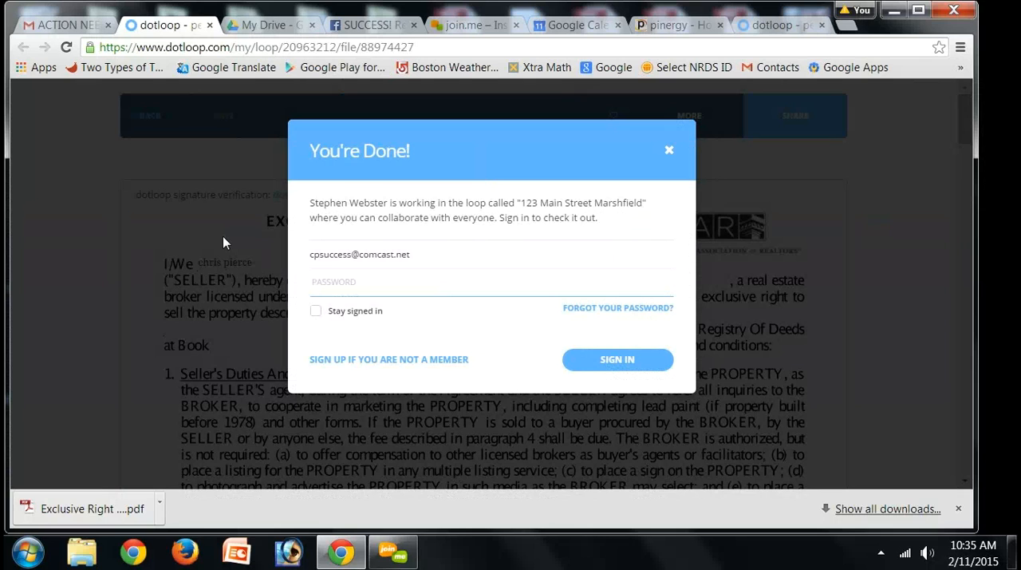
{"action": "left_click", "coordinate": [669, 151]}
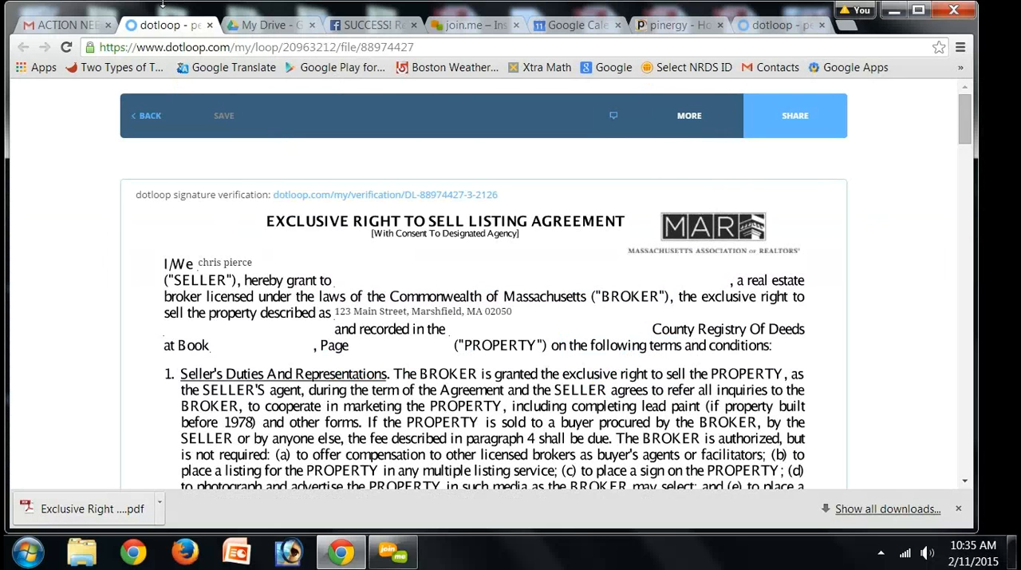
Step: Close the signed document and the old dotloop page, then reopen the agent's dotloop account from the Pinergy home page
{"action": "left_click", "coordinate": [210, 26]}
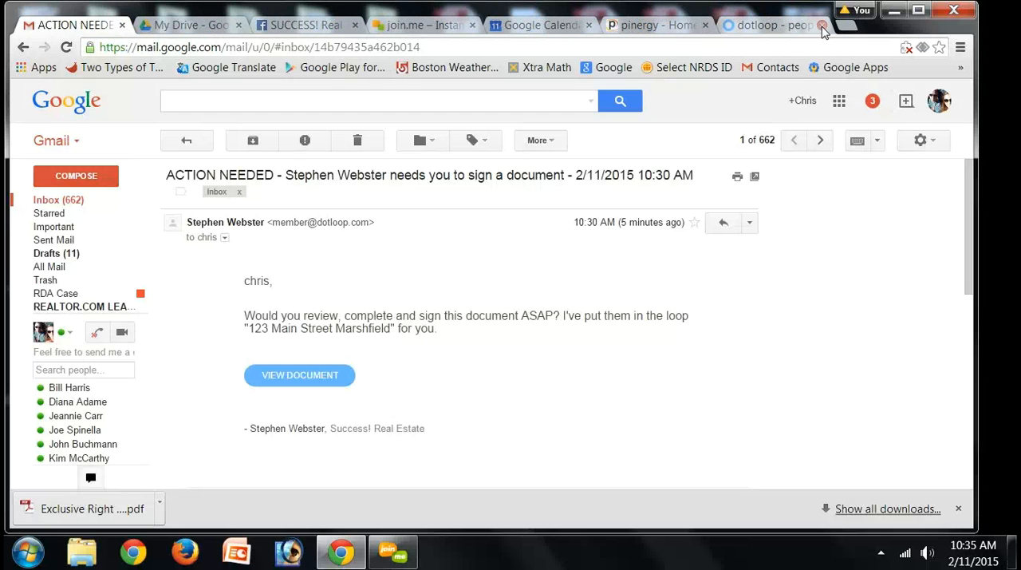
{"action": "left_click", "coordinate": [823, 30]}
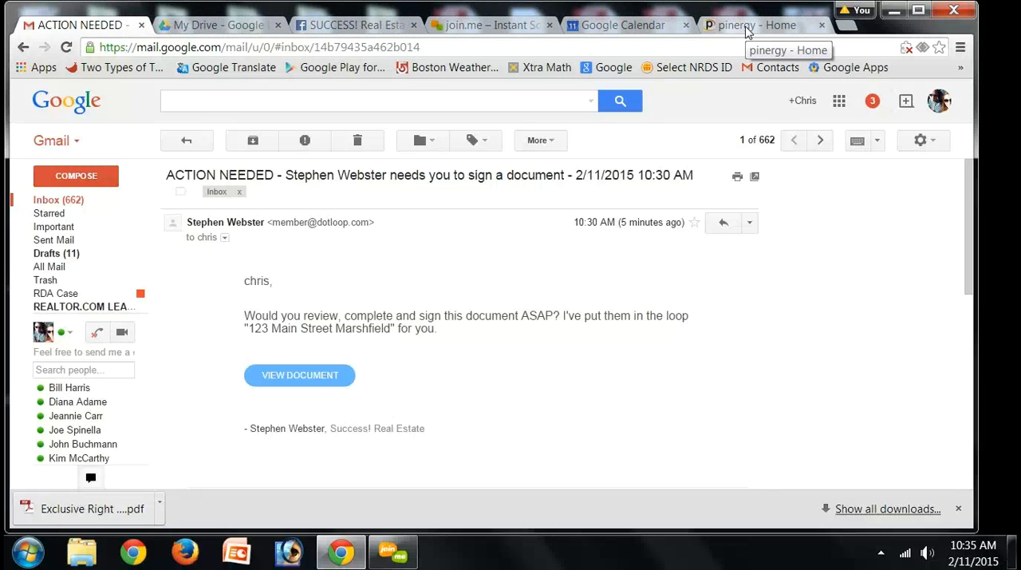
{"action": "left_click", "coordinate": [748, 27]}
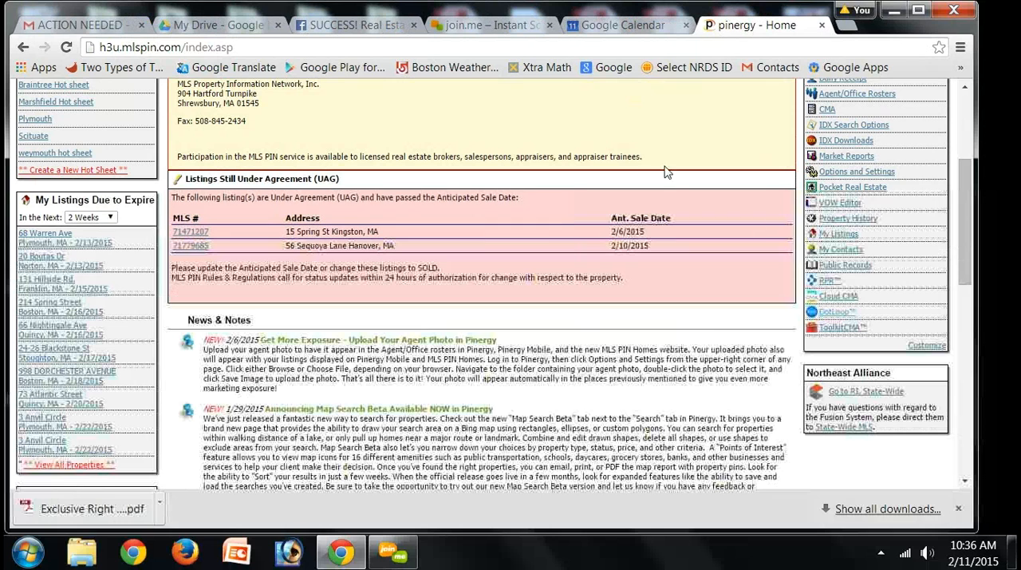
{"action": "left_click", "coordinate": [828, 317]}
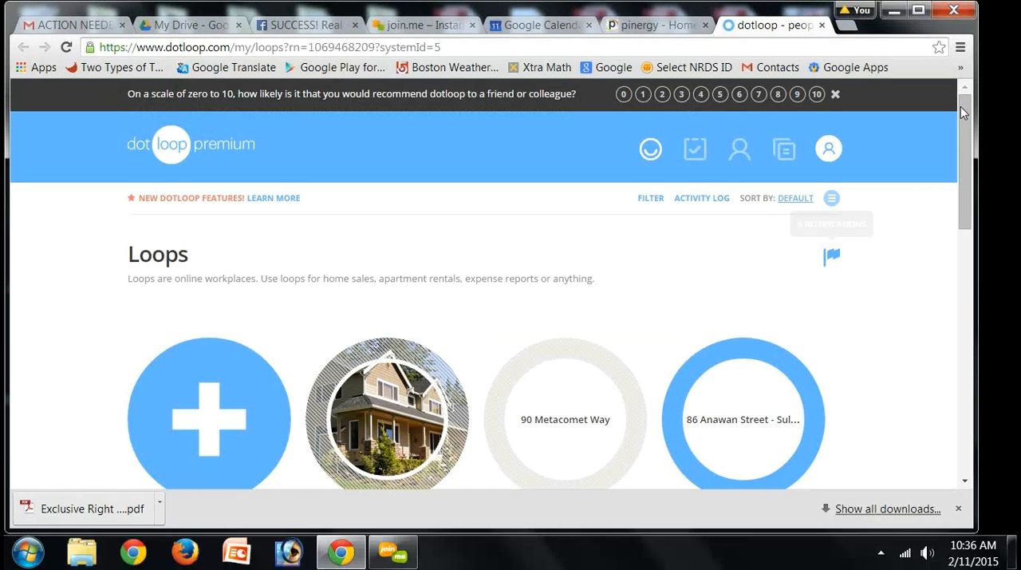
Step: Open the Main Street Marshfield property loop from the list of loops
{"action": "left_click_drag", "start_coordinate": [961, 107], "coordinate": [958, 197]}
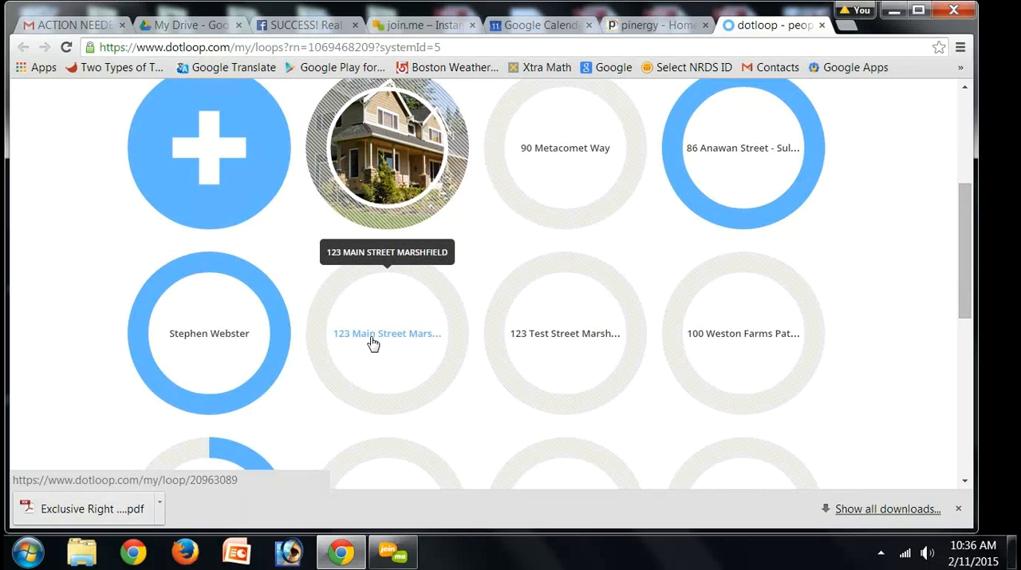
{"action": "left_click", "coordinate": [372, 343]}
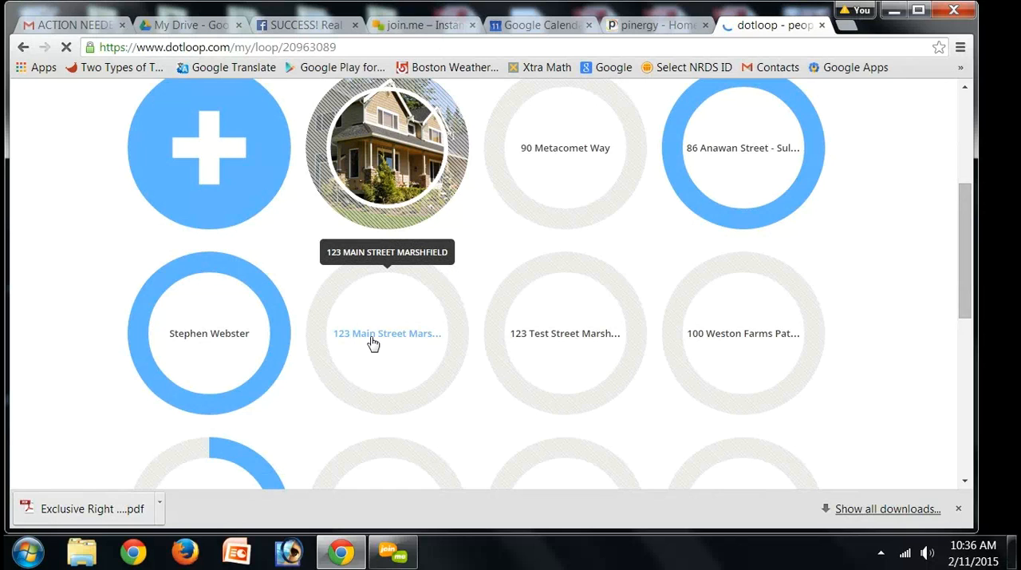
{"action": "left_click", "coordinate": [373, 342]}
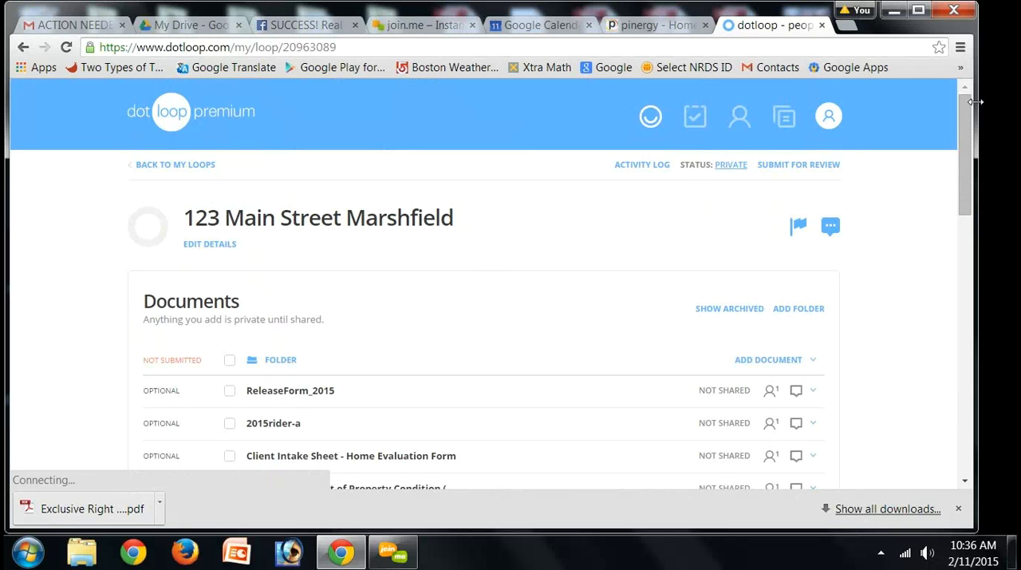
Step: Show the available actions for the Exclusive Right to Sell Listing Agreement and review the loop's documents, people and tasks
{"action": "left_click_drag", "start_coordinate": [967, 127], "coordinate": [965, 153]}
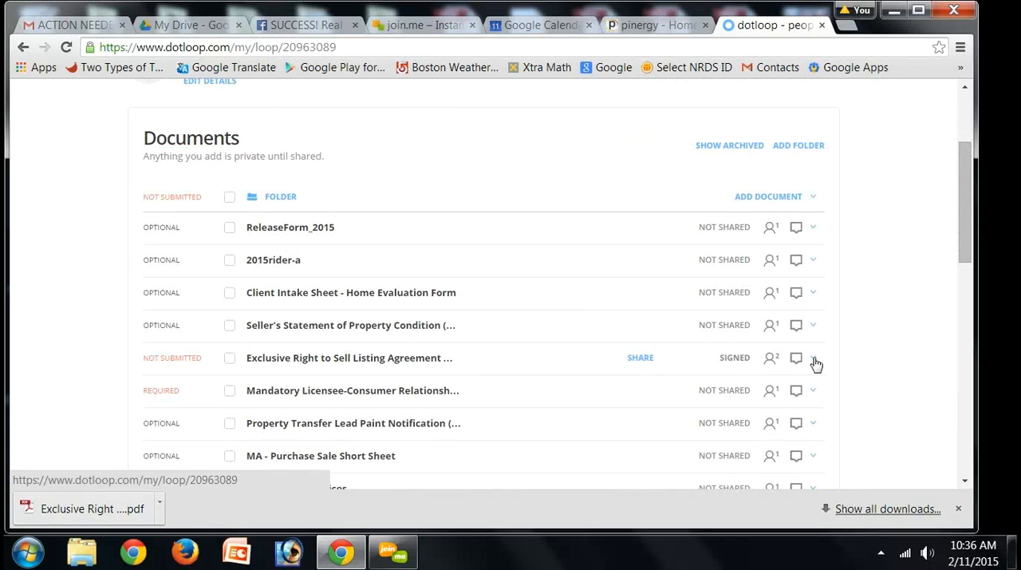
{"action": "left_click", "coordinate": [813, 360]}
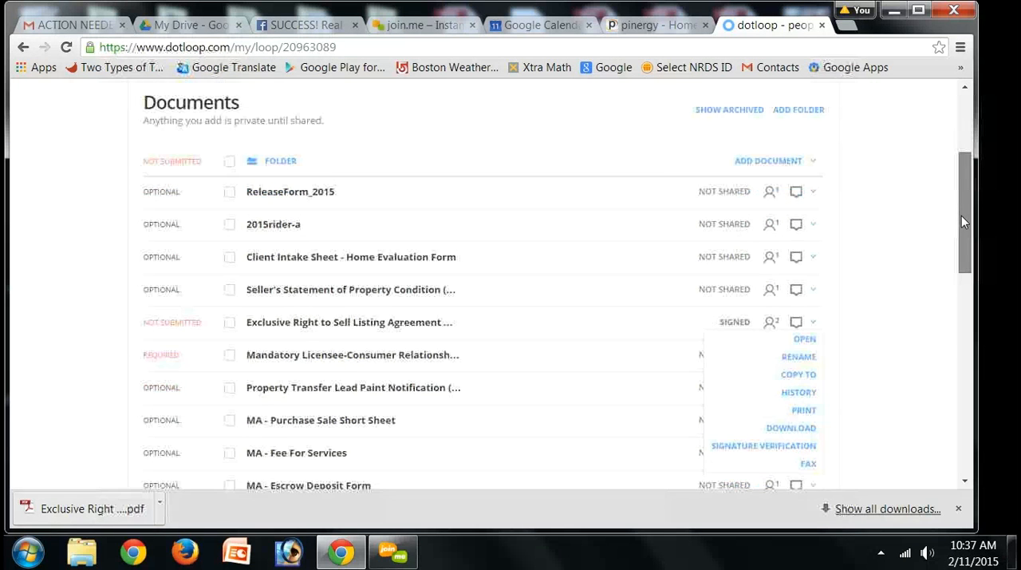
{"action": "left_click_drag", "start_coordinate": [961, 215], "coordinate": [957, 171]}
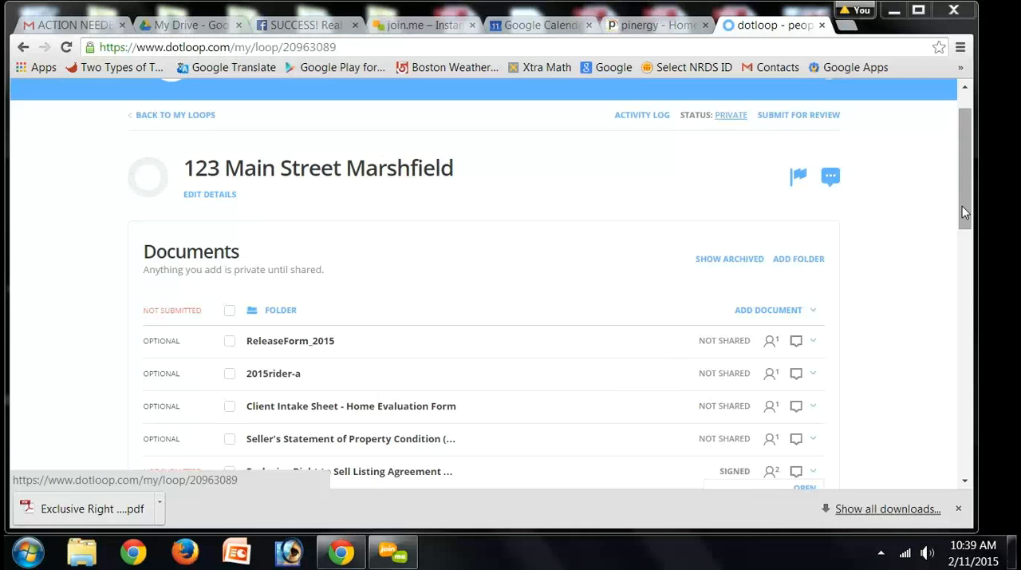
{"action": "scroll", "coordinate": [958, 346], "scroll_direction": "down", "scroll_amount": 5}
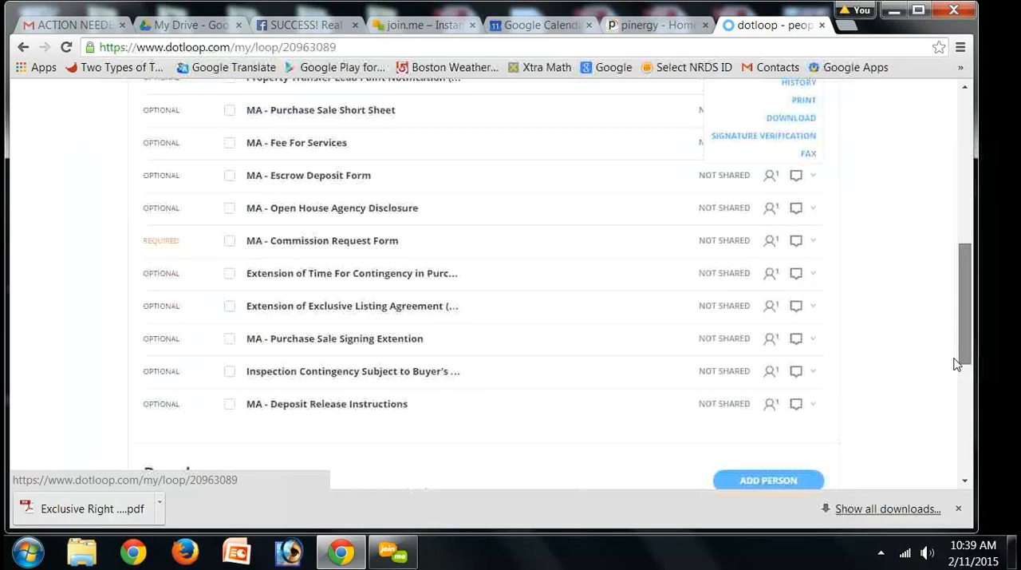
{"action": "scroll", "coordinate": [953, 431], "scroll_direction": "down", "scroll_amount": 4}
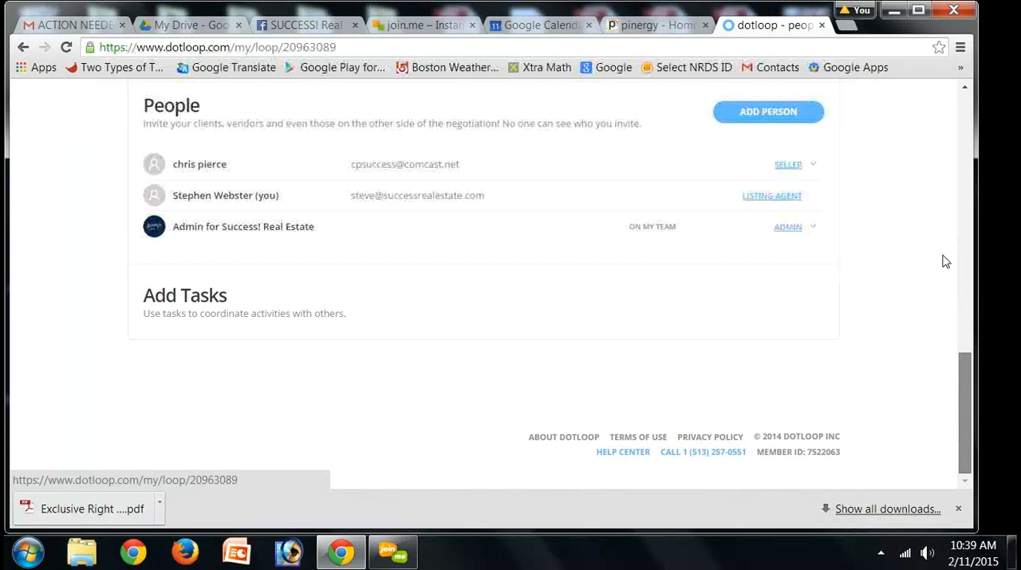
{"action": "scroll", "coordinate": [958, 168], "scroll_direction": "up", "scroll_amount": 8}
{"action": "scroll", "coordinate": [953, 144], "scroll_direction": "up", "scroll_amount": 3}
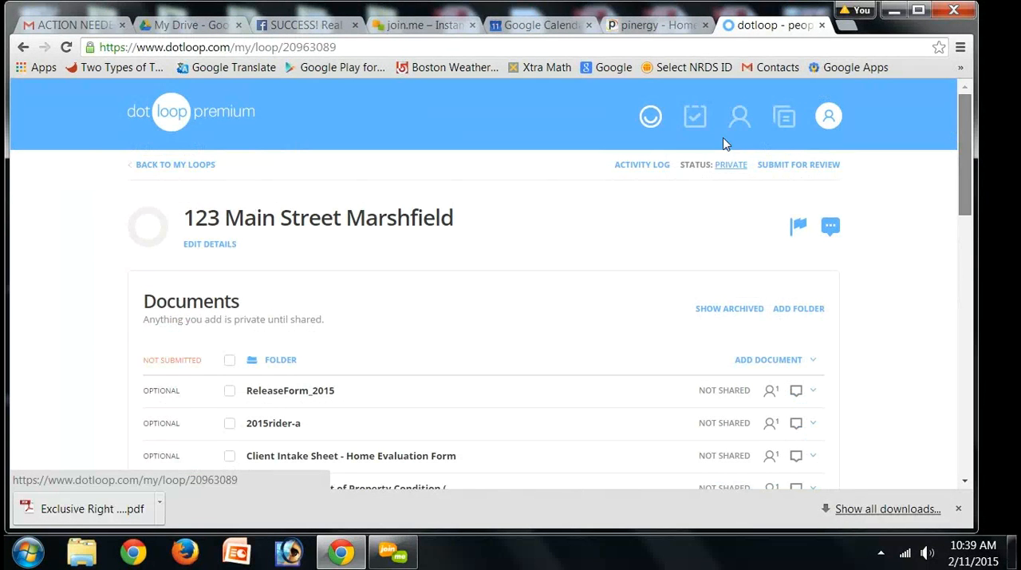
Step: Open the loop's details for editing and locate the Merge Loop option below the property fields
{"action": "left_click", "coordinate": [192, 246]}
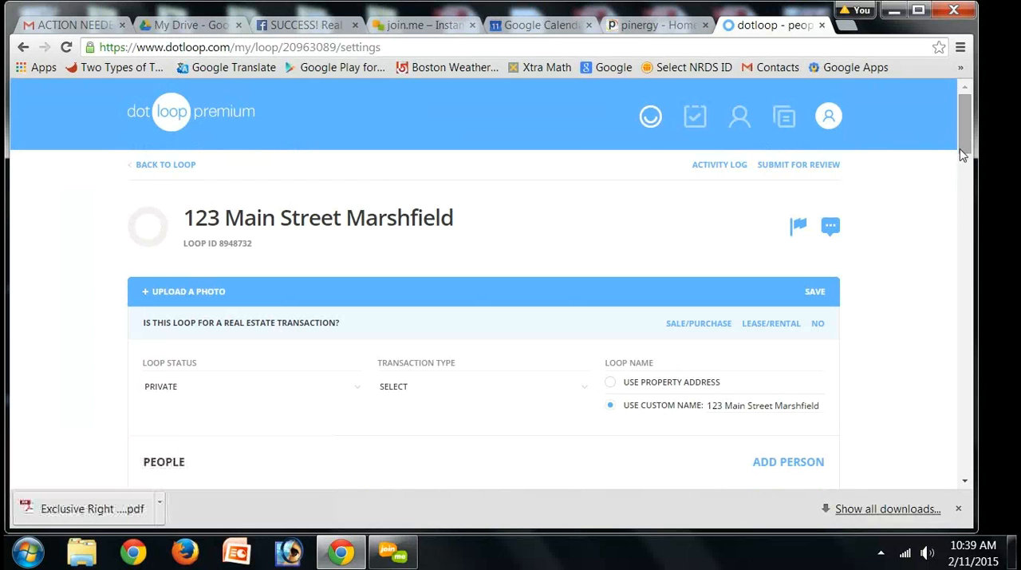
{"action": "left_click_drag", "start_coordinate": [972, 230], "coordinate": [980, 441]}
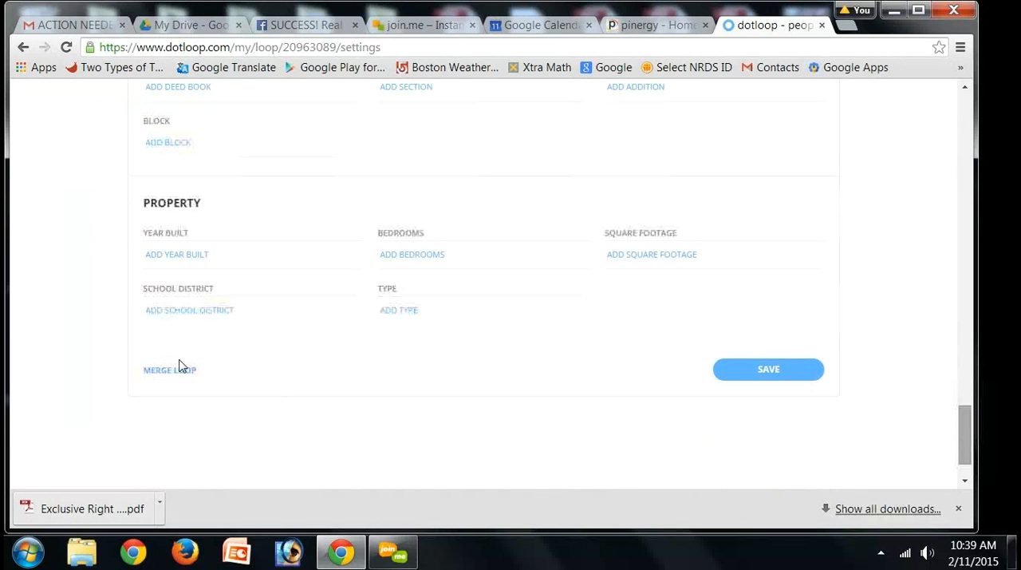